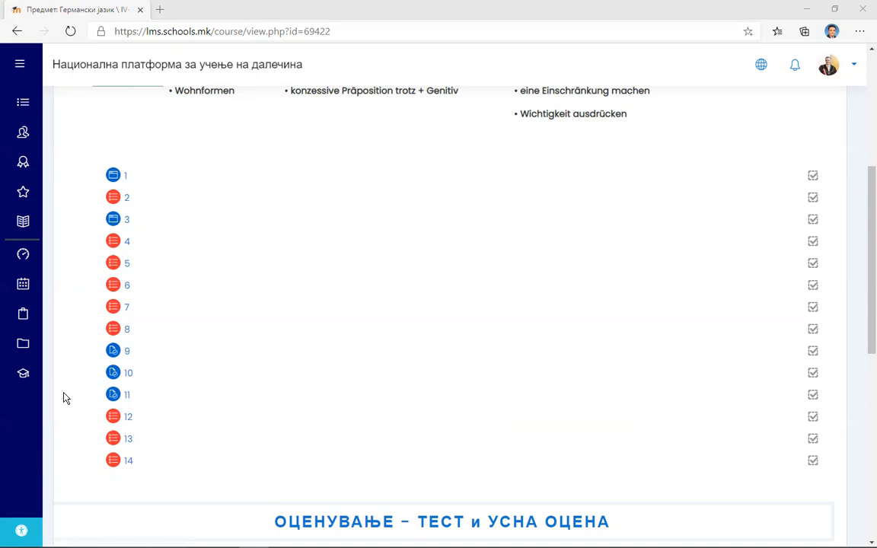
- Review the course activities, open the course's participants list in a new tab and show its second page
{"action": "scroll", "coordinate": [81, 364], "scroll_direction": "down", "scroll_amount": 3}
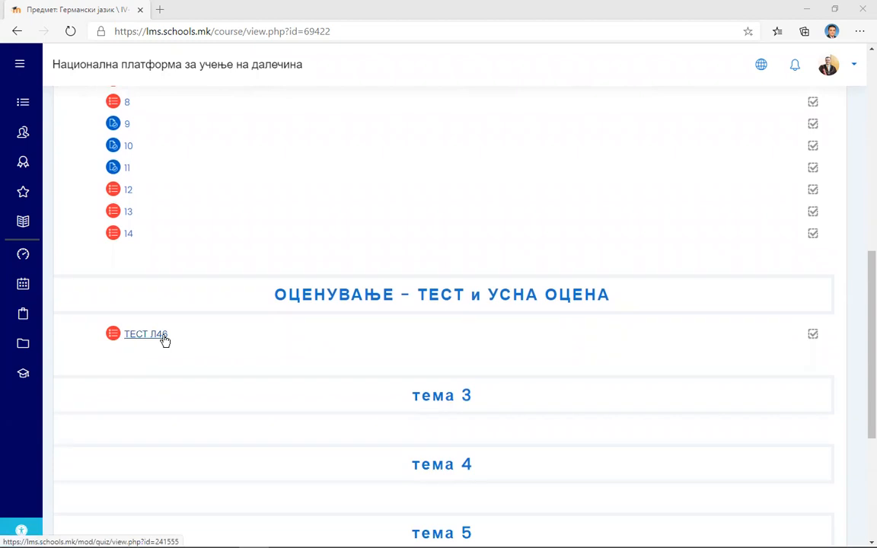
{"action": "scroll", "coordinate": [336, 287], "scroll_direction": "up", "scroll_amount": 7}
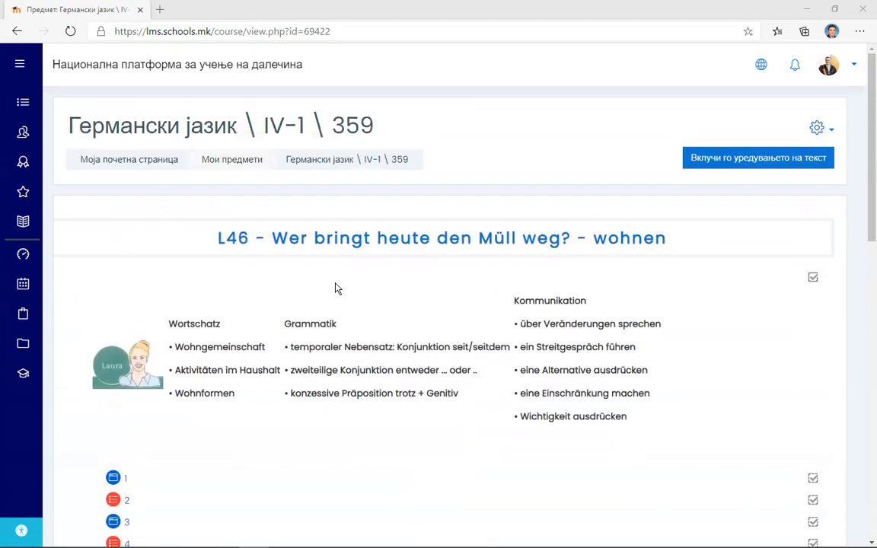
{"action": "right_click", "coordinate": [38, 136]}
{"action": "left_click", "coordinate": [90, 146]}
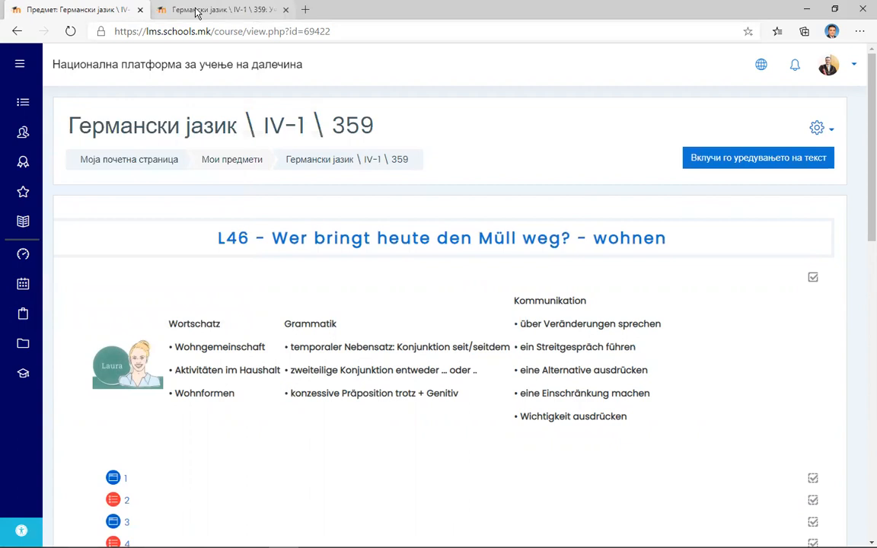
{"action": "left_click", "coordinate": [196, 12]}
{"action": "scroll", "coordinate": [219, 266], "scroll_direction": "down", "scroll_amount": 15}
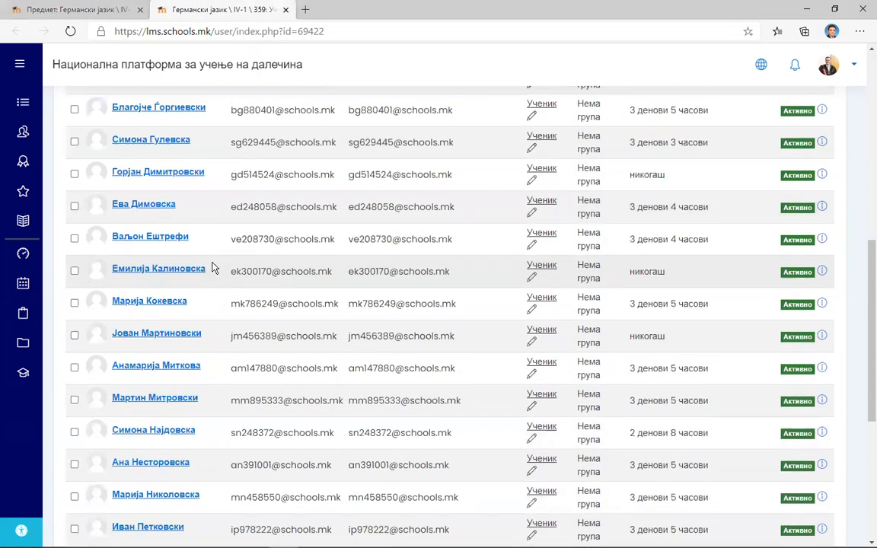
{"action": "left_click", "coordinate": [450, 333]}
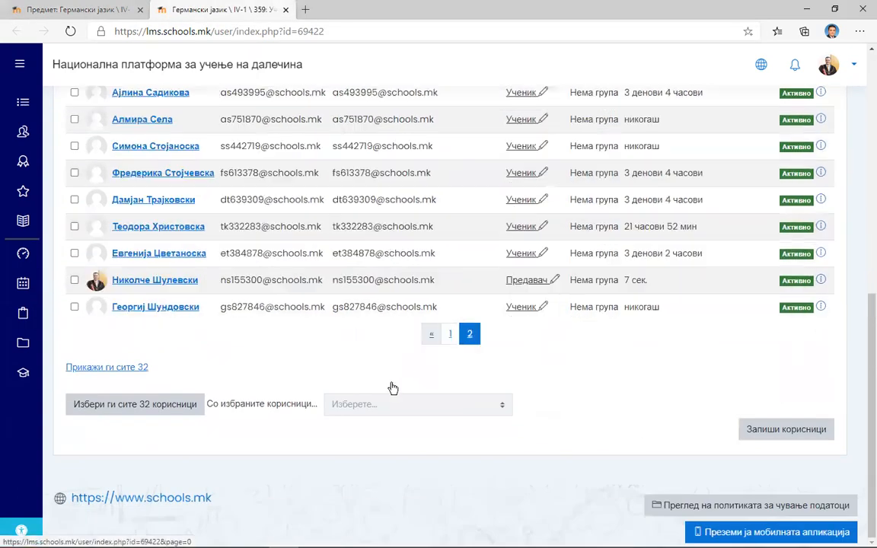
- Open the profile of the student who was last active 21 hours 52 minutes ago in a new tab
{"action": "right_click", "coordinate": [131, 226]}
{"action": "left_click", "coordinate": [160, 237]}
{"action": "left_click", "coordinate": [324, 10]}
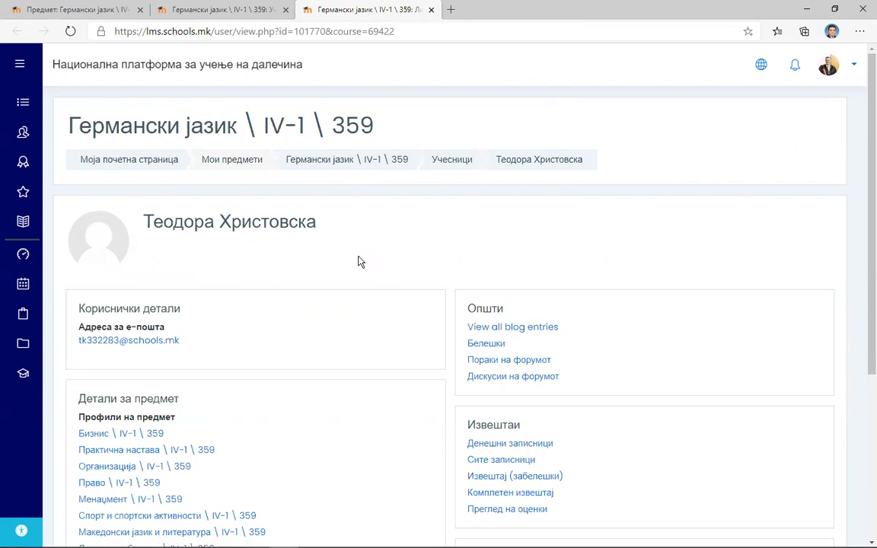
{"action": "scroll", "coordinate": [361, 261], "scroll_direction": "down", "scroll_amount": 1}
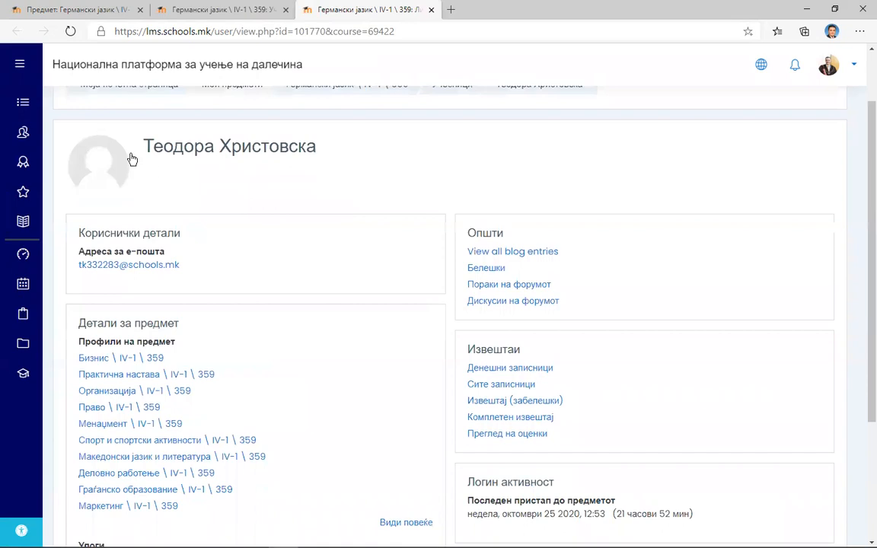
{"action": "left_click_drag", "start_coordinate": [145, 145], "coordinate": [317, 148]}
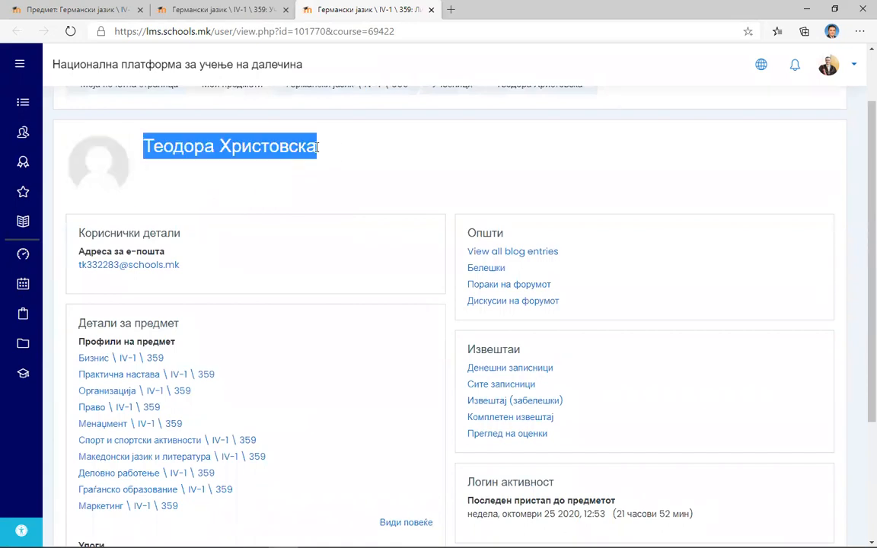
- Open the student's grade overview, then the detailed user report for the course Германски јазик \ IV-1 \ 359
{"action": "left_click", "coordinate": [492, 438]}
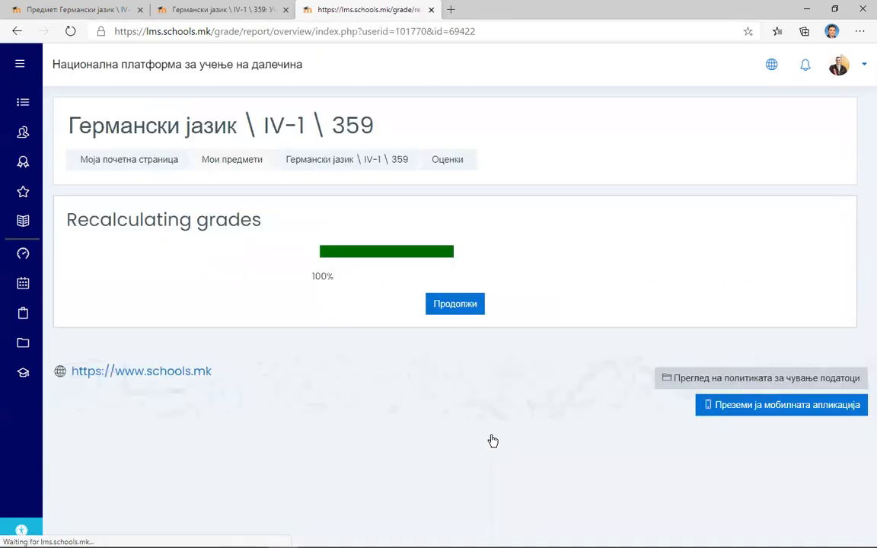
{"action": "left_click", "coordinate": [454, 304]}
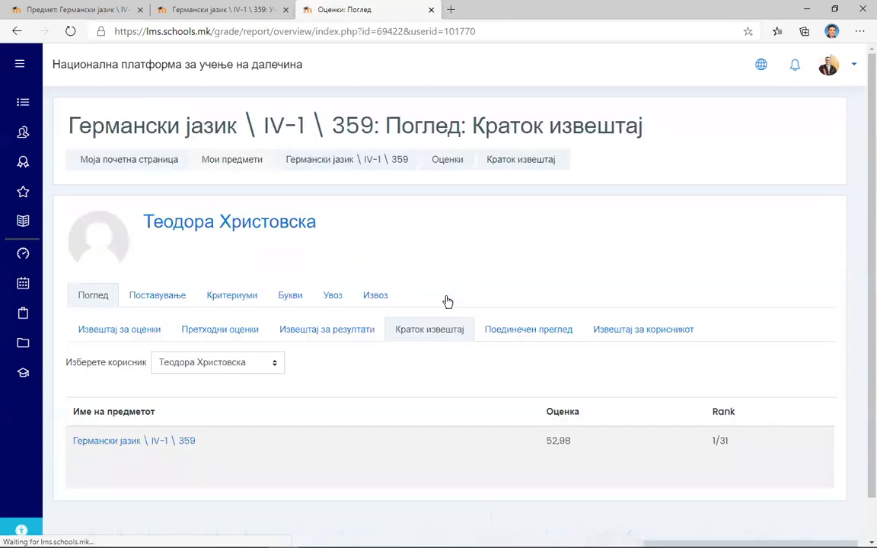
{"action": "left_click", "coordinate": [114, 446]}
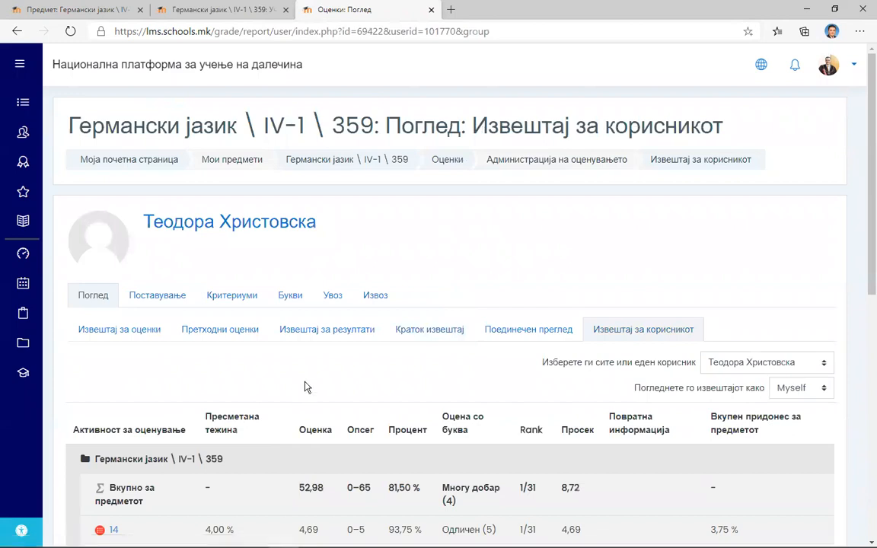
- Examine the student's grades, weights and letter grades for each activity, ТЕСТ Л46 and the course total
{"action": "scroll", "coordinate": [305, 365], "scroll_direction": "down", "scroll_amount": 2}
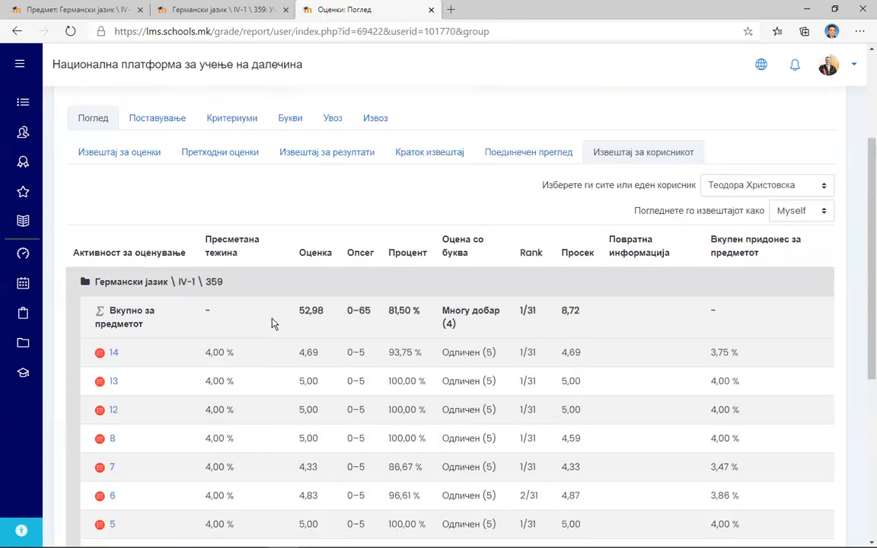
{"action": "scroll", "coordinate": [273, 323], "scroll_direction": "down", "scroll_amount": 2}
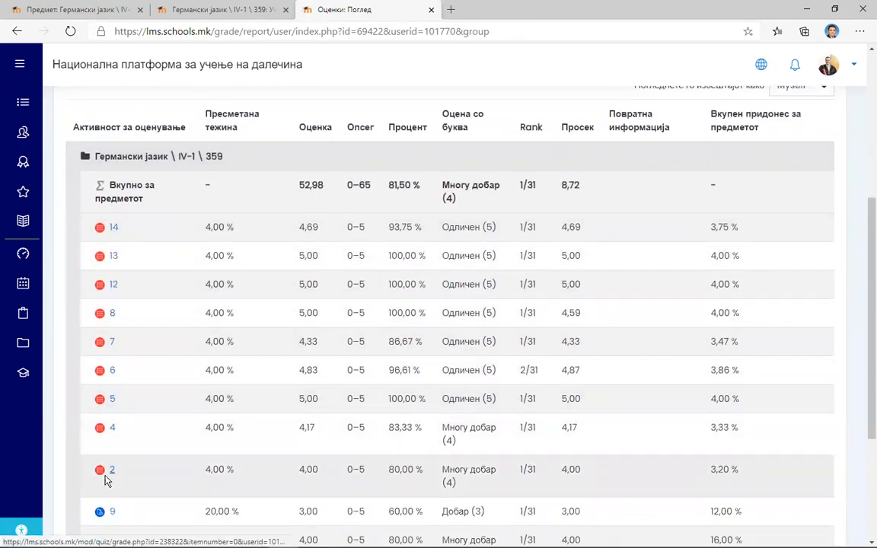
{"action": "scroll", "coordinate": [107, 481], "scroll_direction": "down", "scroll_amount": 2}
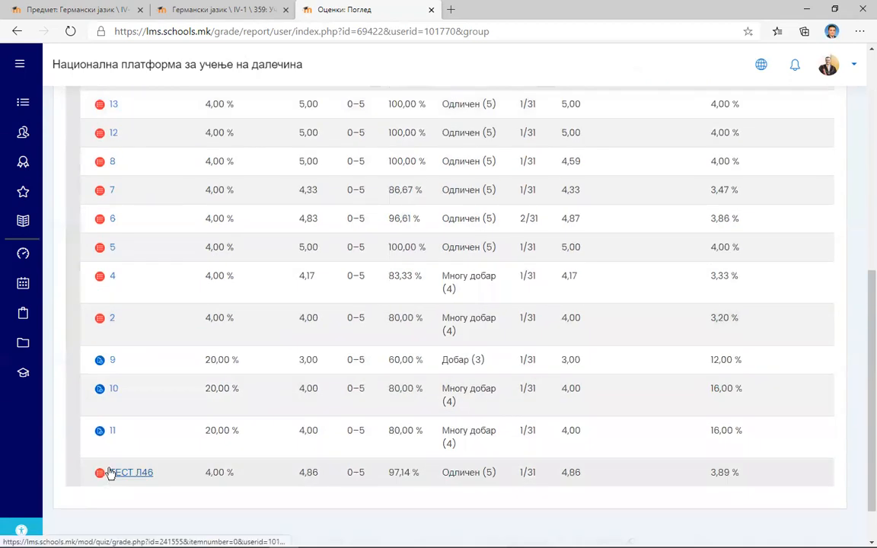
{"action": "scroll", "coordinate": [107, 472], "scroll_direction": "up", "scroll_amount": 2}
{"action": "scroll", "coordinate": [107, 217], "scroll_direction": "down", "scroll_amount": 3}
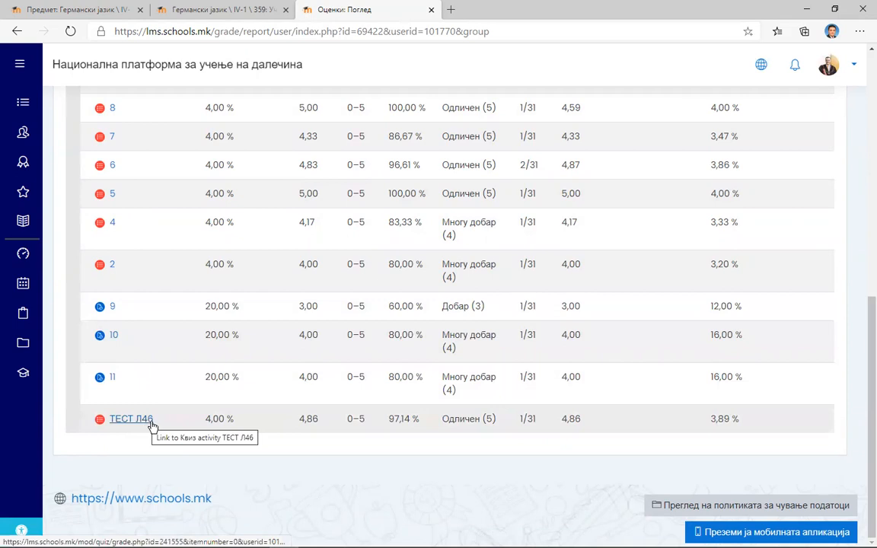
{"action": "scroll", "coordinate": [151, 427], "scroll_direction": "up", "scroll_amount": 3}
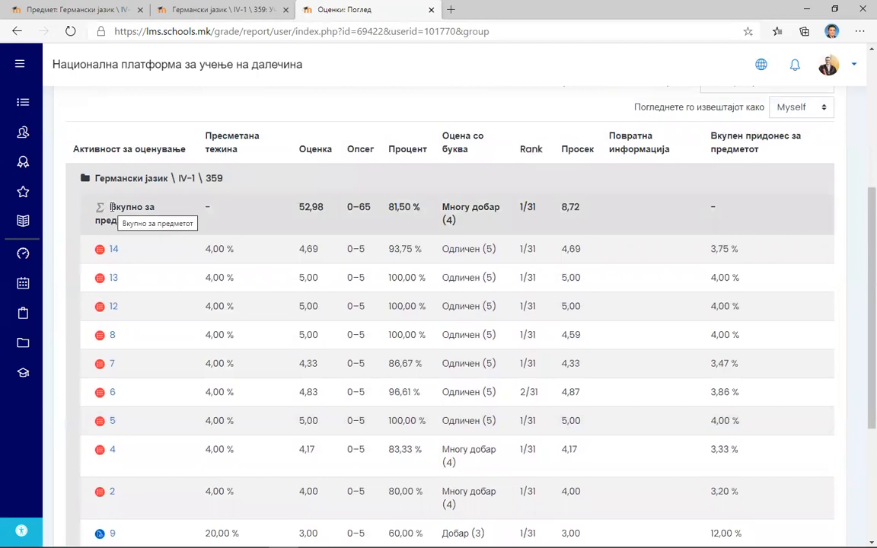
{"action": "left_click_drag", "start_coordinate": [110, 207], "coordinate": [554, 222]}
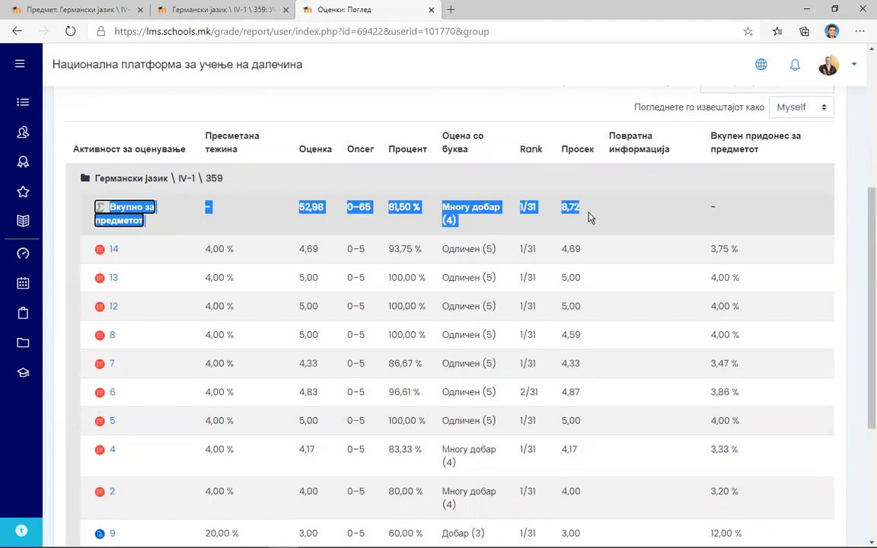
{"action": "left_click", "coordinate": [588, 218]}
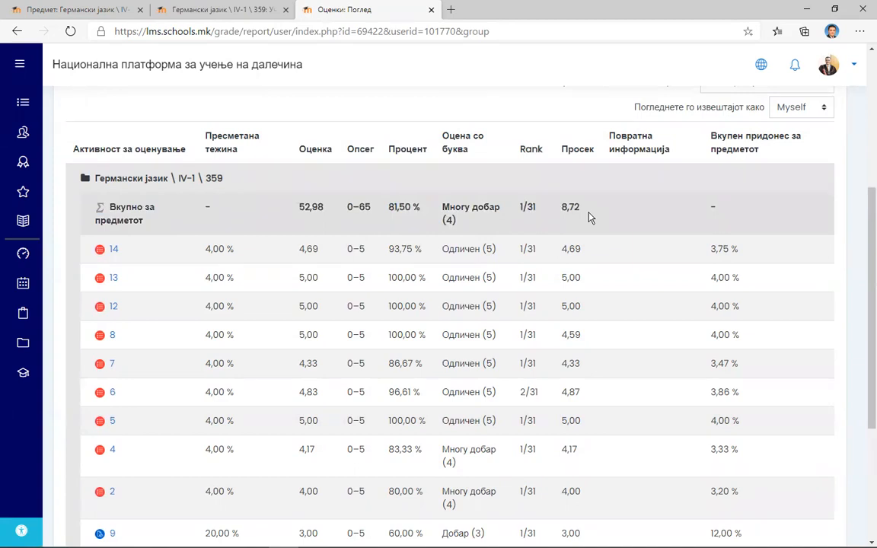
{"action": "scroll", "coordinate": [588, 218], "scroll_direction": "down", "scroll_amount": 3}
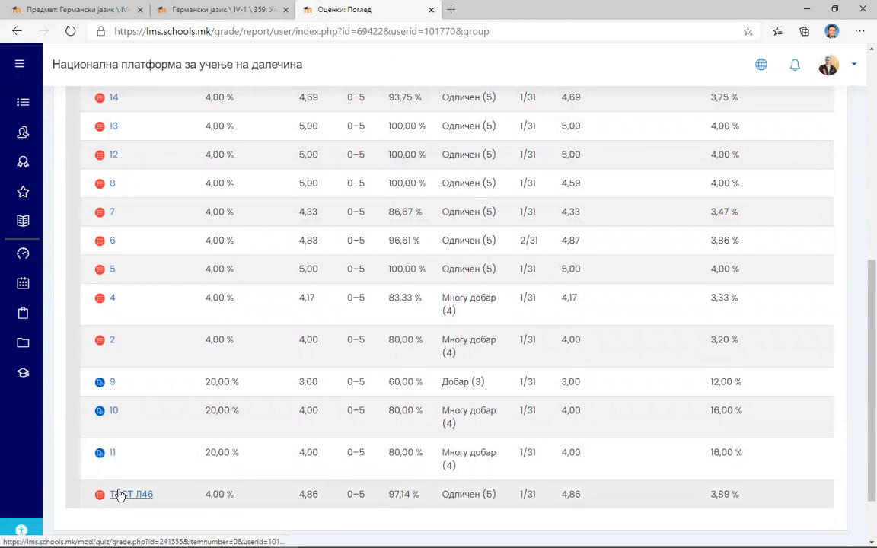
{"action": "scroll", "coordinate": [235, 205], "scroll_direction": "up", "scroll_amount": 3}
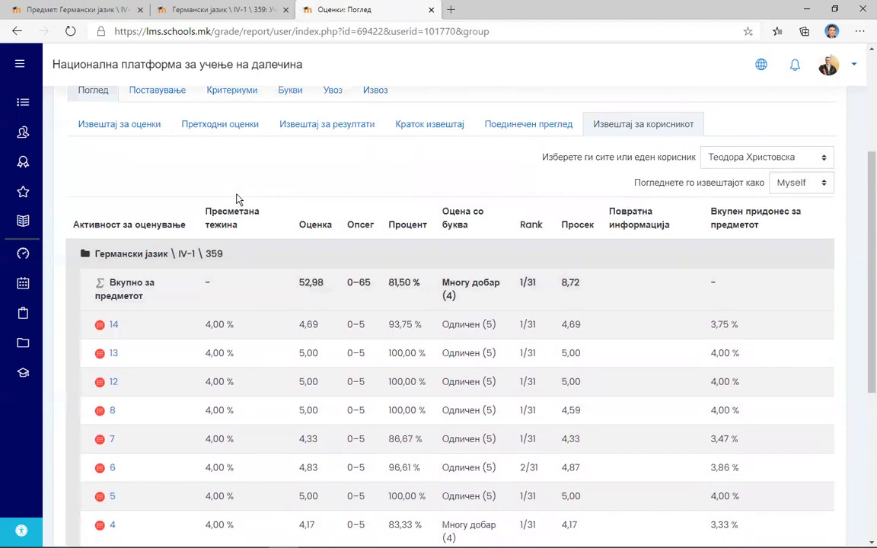
- Return to the course page, open its gradebook setup and review the weights of the graded activities
{"action": "left_click", "coordinate": [83, 10]}
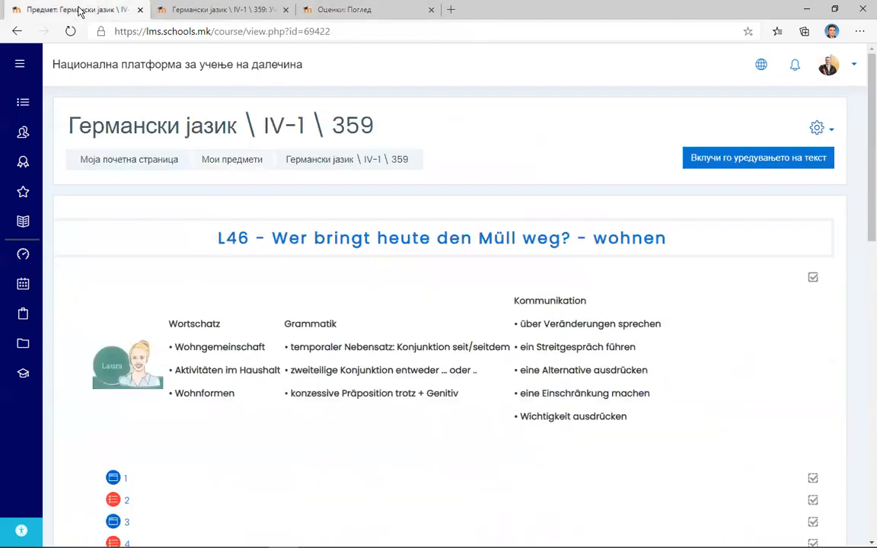
{"action": "left_click", "coordinate": [817, 128]}
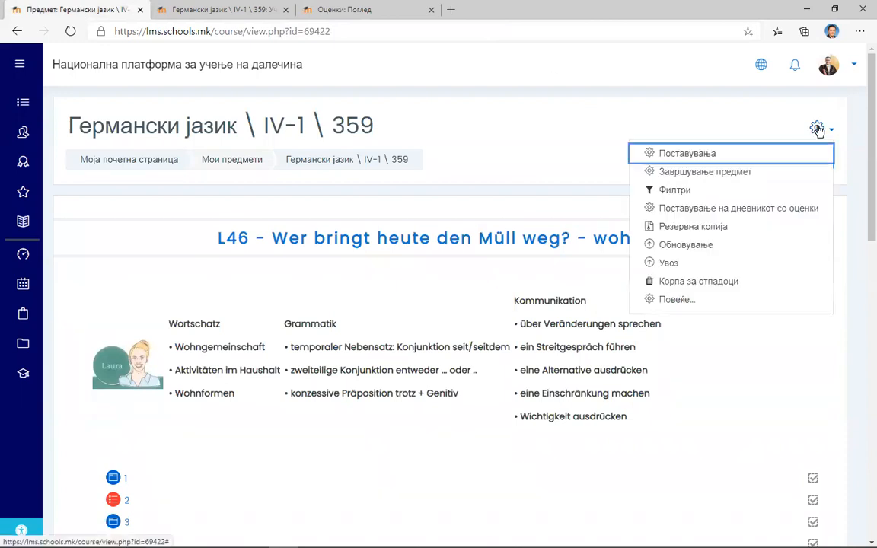
{"action": "left_click", "coordinate": [719, 209]}
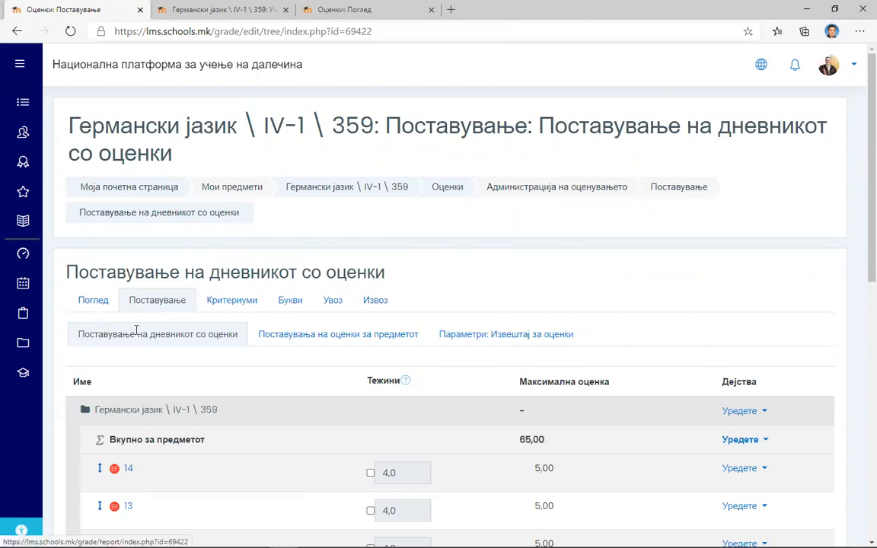
{"action": "scroll", "coordinate": [241, 354], "scroll_direction": "down", "scroll_amount": 5}
{"action": "scroll", "coordinate": [240, 358], "scroll_direction": "down", "scroll_amount": 3}
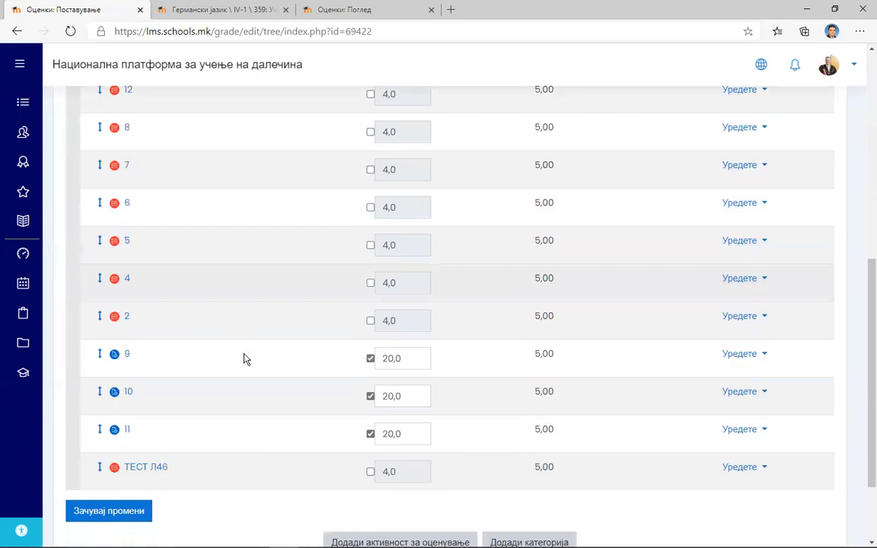
{"action": "scroll", "coordinate": [244, 358], "scroll_direction": "up", "scroll_amount": 6}
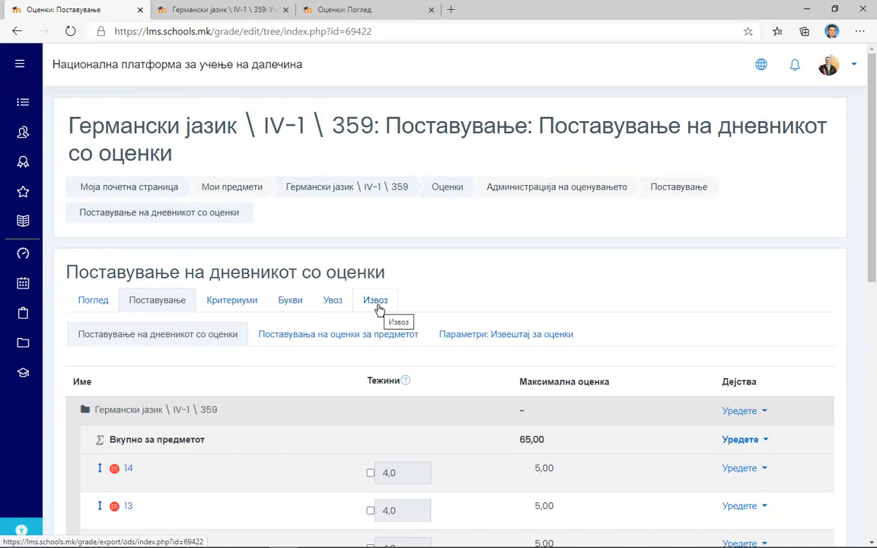
- Turn off the override of the site's default grade letters for the course, save the change and view the default scale
{"action": "left_click", "coordinate": [286, 305]}
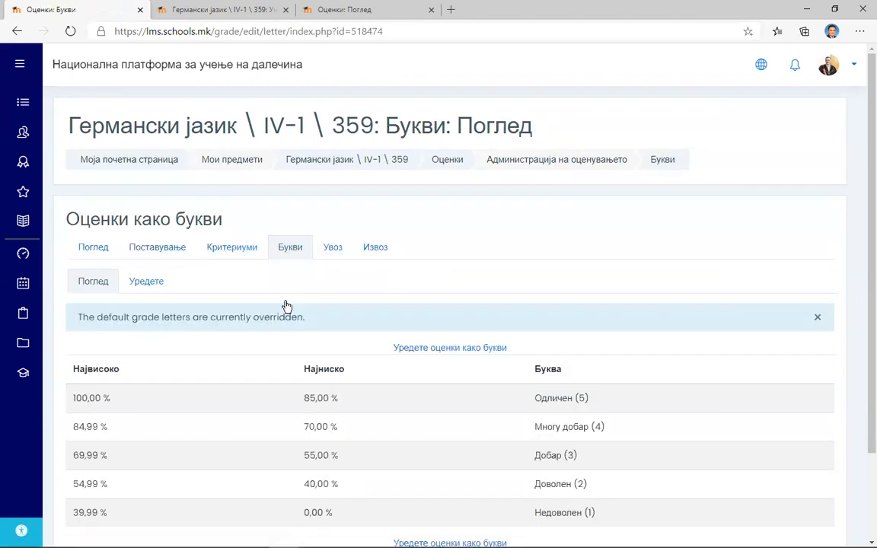
{"action": "scroll", "coordinate": [286, 306], "scroll_direction": "down", "scroll_amount": 3}
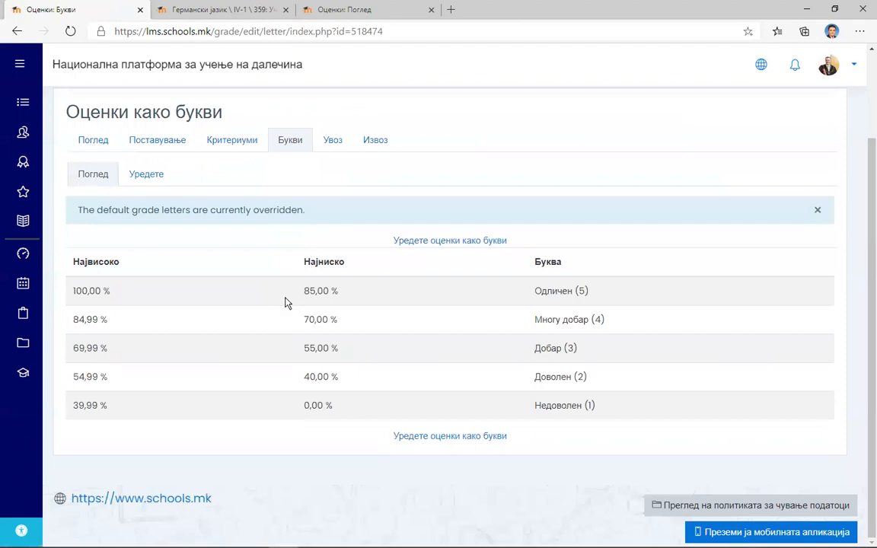
{"action": "left_click", "coordinate": [131, 182]}
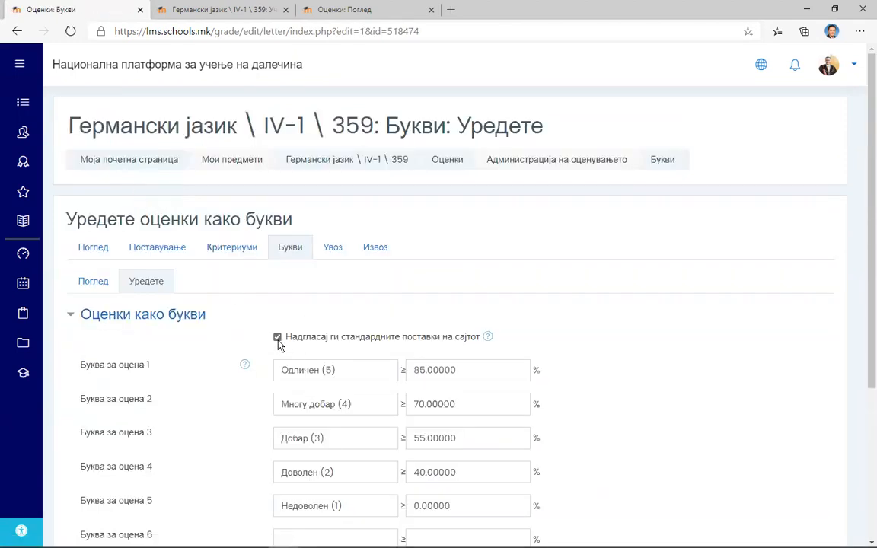
{"action": "left_click", "coordinate": [277, 337]}
{"action": "scroll", "coordinate": [335, 358], "scroll_direction": "down", "scroll_amount": 5}
{"action": "left_click", "coordinate": [339, 423]}
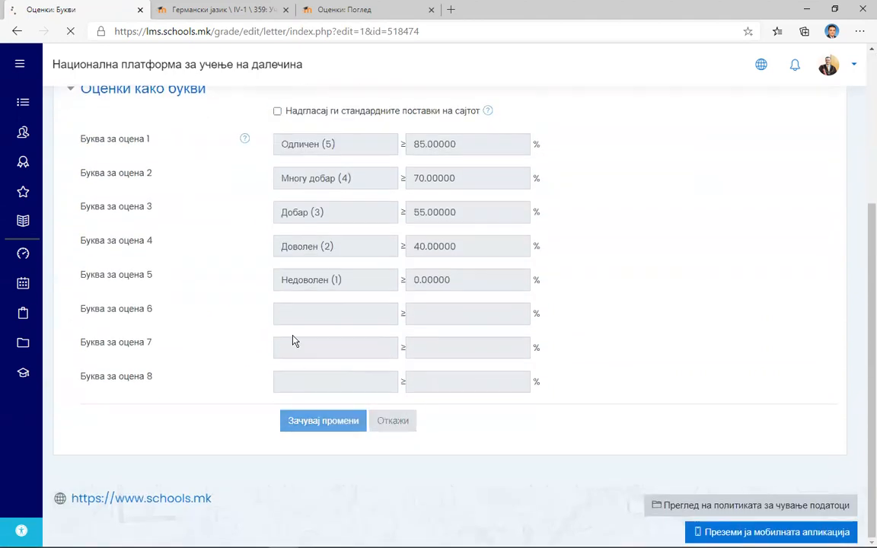
{"action": "scroll", "coordinate": [401, 275], "scroll_direction": "down", "scroll_amount": 2}
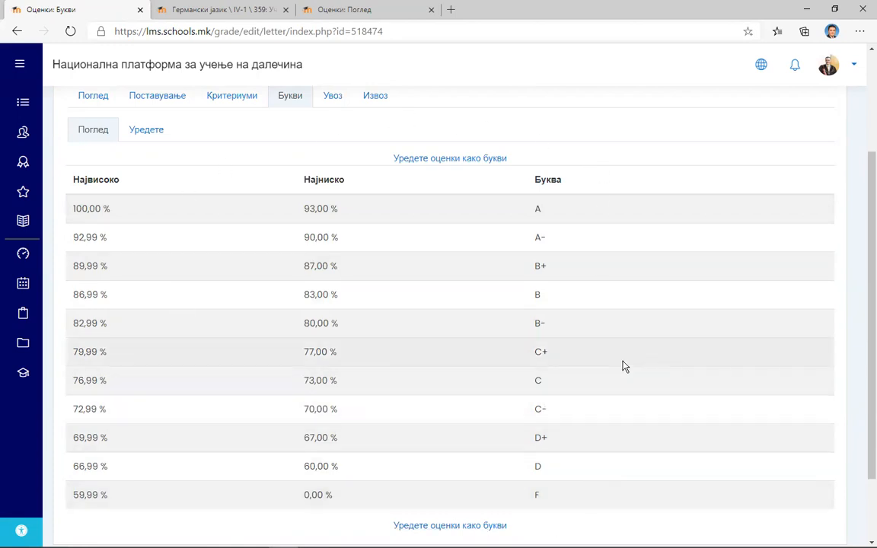
- Reopen the course's grade letters for editing and enable the override of the site defaults
{"action": "left_click", "coordinate": [437, 159]}
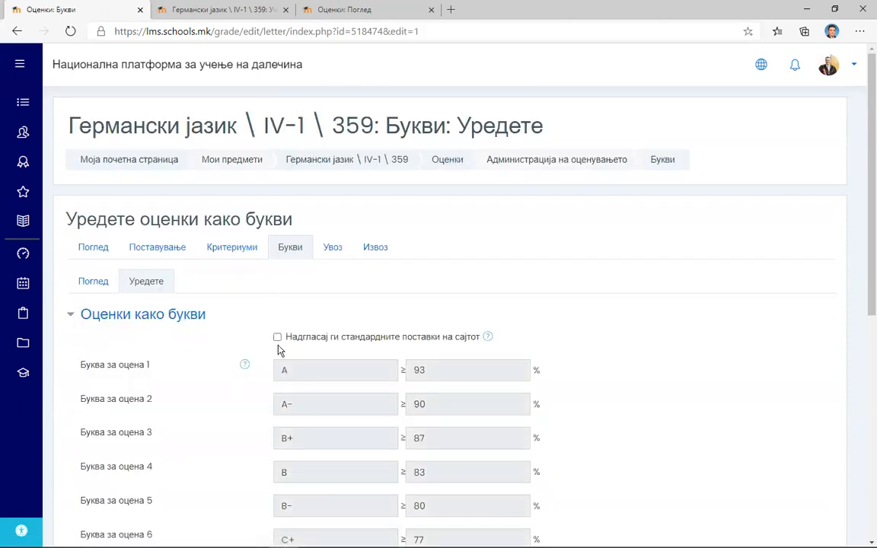
{"action": "left_click", "coordinate": [278, 339]}
{"action": "scroll", "coordinate": [378, 358], "scroll_direction": "down", "scroll_amount": 4}
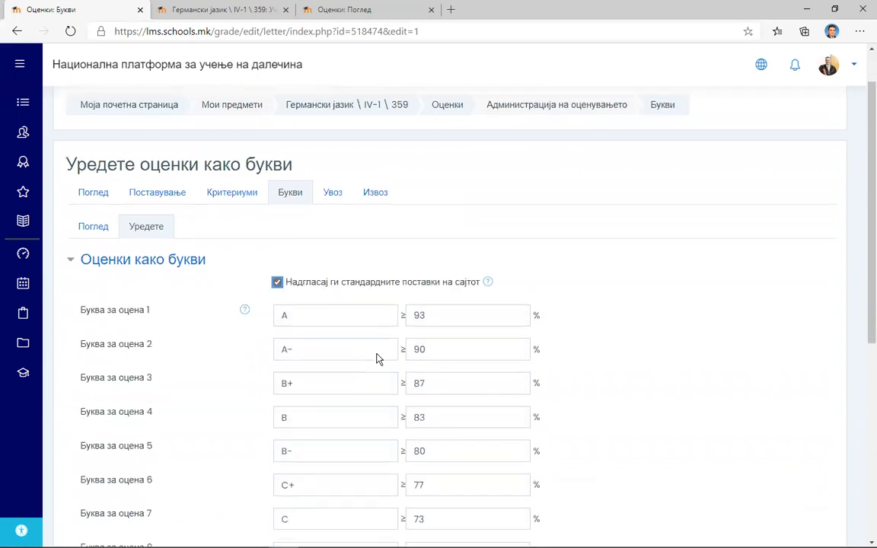
- Clear all the default grade letters, from F up to A, together with their percentage thresholds
{"action": "left_click_drag", "start_coordinate": [309, 404], "coordinate": [237, 399]}
{"action": "key", "text": "BackSpace"}
{"action": "double_click", "coordinate": [446, 405]}
{"action": "key", "text": "BackSpace"}
{"action": "double_click", "coordinate": [438, 373]}
{"action": "key", "text": "BackSpace"}
{"action": "left_click_drag", "start_coordinate": [349, 370], "coordinate": [217, 374]}
{"action": "key", "text": "BackSpace"}
{"action": "double_click", "coordinate": [424, 339]}
{"action": "key", "text": "BackSpace"}
{"action": "left_click_drag", "start_coordinate": [320, 338], "coordinate": [252, 340]}
{"action": "key", "text": "BackSpace"}
{"action": "double_click", "coordinate": [503, 306]}
{"action": "key", "text": "BackSpace"}
{"action": "left_click_drag", "start_coordinate": [313, 305], "coordinate": [233, 309]}
{"action": "key", "text": "BackSpace"}
{"action": "double_click", "coordinate": [430, 275]}
{"action": "key", "text": "BackSpace"}
{"action": "left_click_drag", "start_coordinate": [329, 271], "coordinate": [215, 280]}
{"action": "key", "text": "BackSpace"}
{"action": "key", "text": "shift+Tab"}
{"action": "key", "text": "BackSpace"}
{"action": "left_click_drag", "start_coordinate": [434, 206], "coordinate": [246, 209]}
{"action": "key", "text": "BackSpace"}
{"action": "key", "text": "BackSpace"}
{"action": "key", "text": "BackSpace"}
{"action": "left_click_drag", "start_coordinate": [435, 169], "coordinate": [206, 176]}
{"action": "key", "text": "BackSpace"}
{"action": "key", "text": "BackSpace"}
{"action": "left_click_drag", "start_coordinate": [480, 137], "coordinate": [213, 133]}
{"action": "key", "text": "BackSpace"}
{"action": "scroll", "coordinate": [454, 171], "scroll_direction": "up", "scroll_amount": 2}
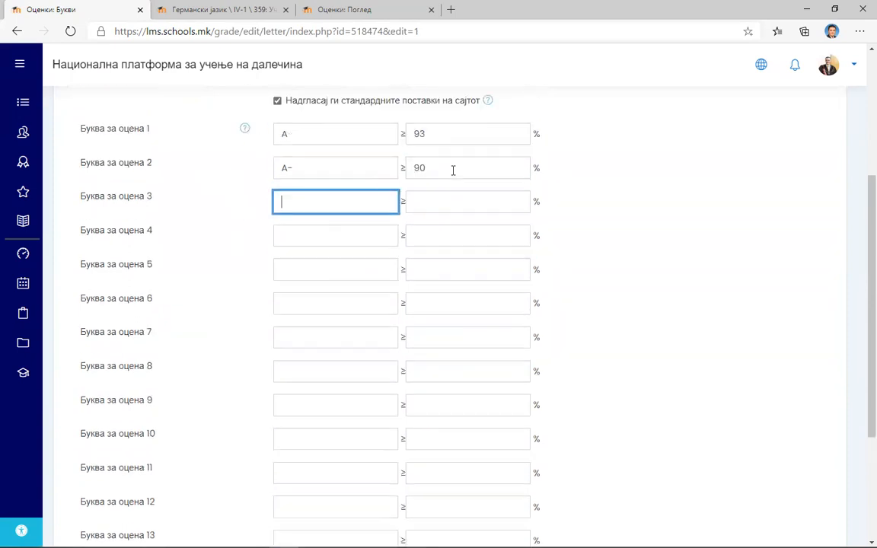
{"action": "key", "text": "BackSpace"}
{"action": "left_click_drag", "start_coordinate": [467, 255], "coordinate": [270, 219]}
{"action": "key", "text": "BackSpace"}
{"action": "key", "text": "BackSpace"}
{"action": "left_click_drag", "start_coordinate": [308, 248], "coordinate": [217, 257]}
{"action": "key", "text": "BackSpace"}
- Set the first grade letter to "Одличен 5" with a minimum of 85%
{"action": "left_click", "coordinate": [300, 217]}
{"action": "type", "text": "Одл"}
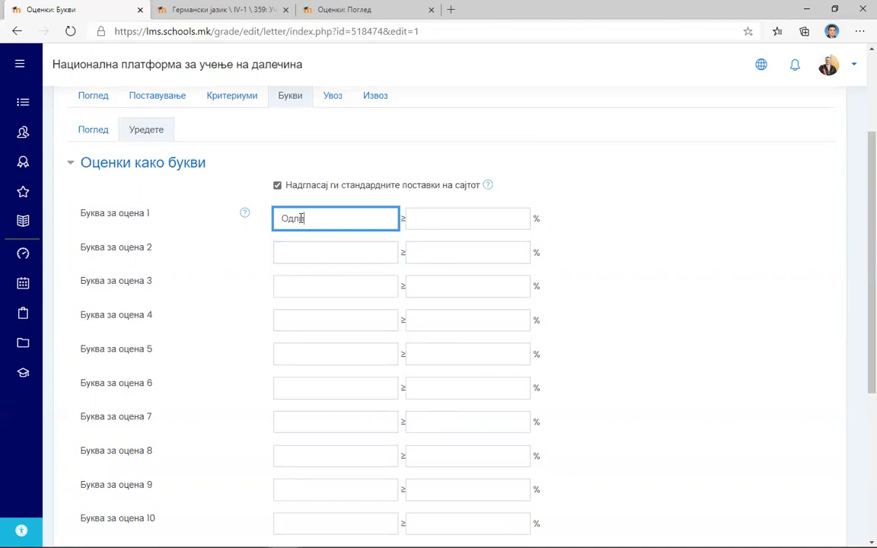
{"action": "type", "text": "ичен 5"}
{"action": "left_click", "coordinate": [448, 224]}
{"action": "type", "text": "85"}
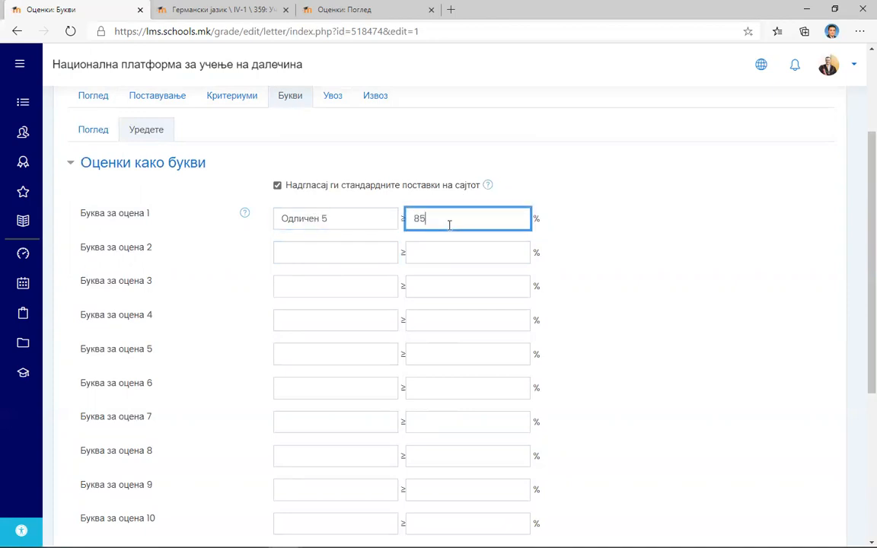
- Set the second grade letter to "Многу добар 4" with a minimum of 70% and the third to "Добар 3" with 55%
{"action": "left_click", "coordinate": [319, 250]}
{"action": "type", "text": "Многу добар 4"}
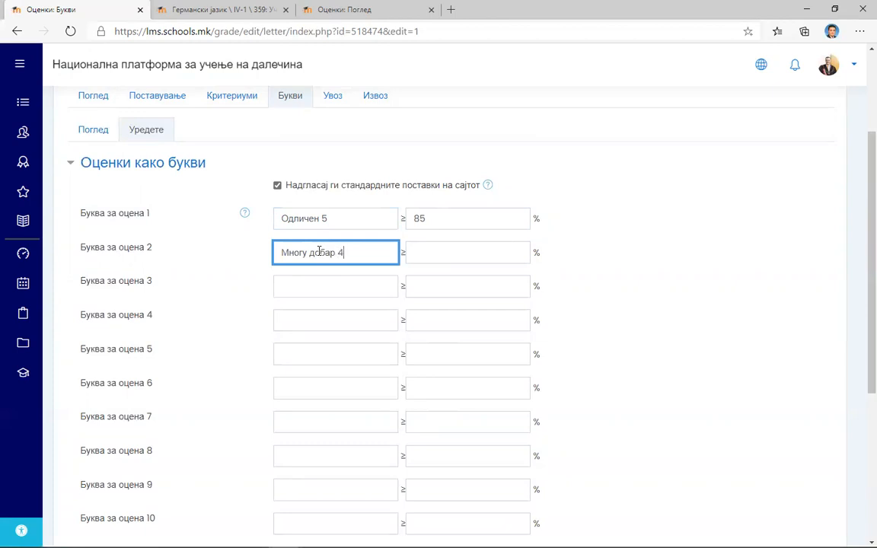
{"action": "left_click", "coordinate": [418, 252]}
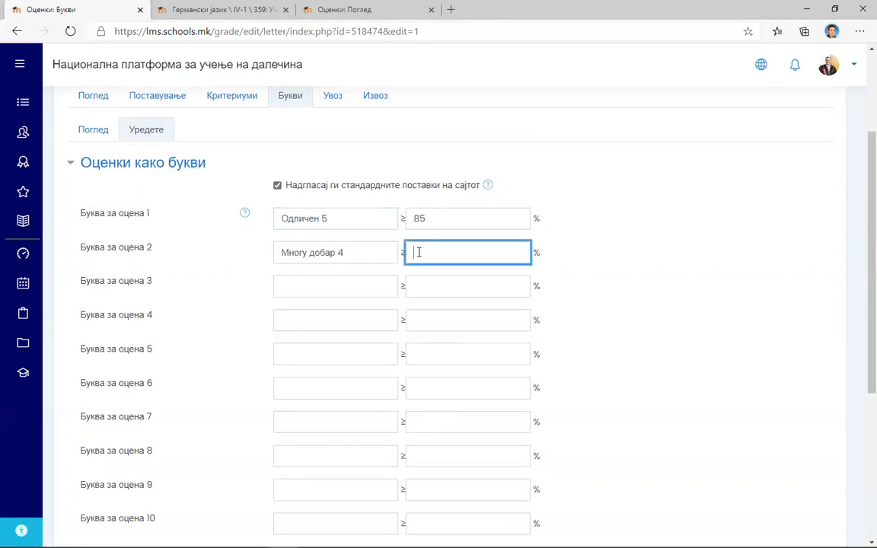
{"action": "left_click", "coordinate": [308, 292]}
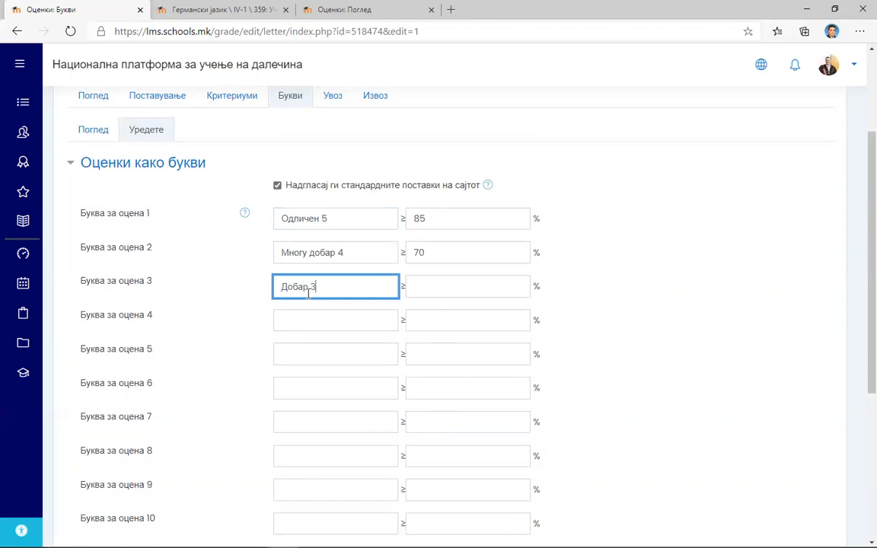
{"action": "left_click", "coordinate": [440, 284]}
{"action": "type", "text": "55"}
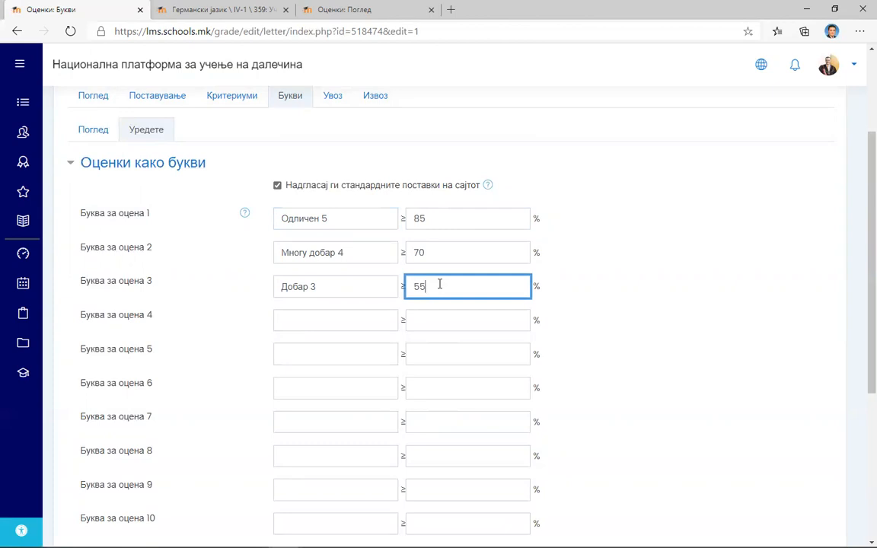
- Set the fourth grade letter to "Доволен 2" with a minimum of 40%
{"action": "left_click", "coordinate": [334, 315]}
{"action": "type", "text": "Доволен"}
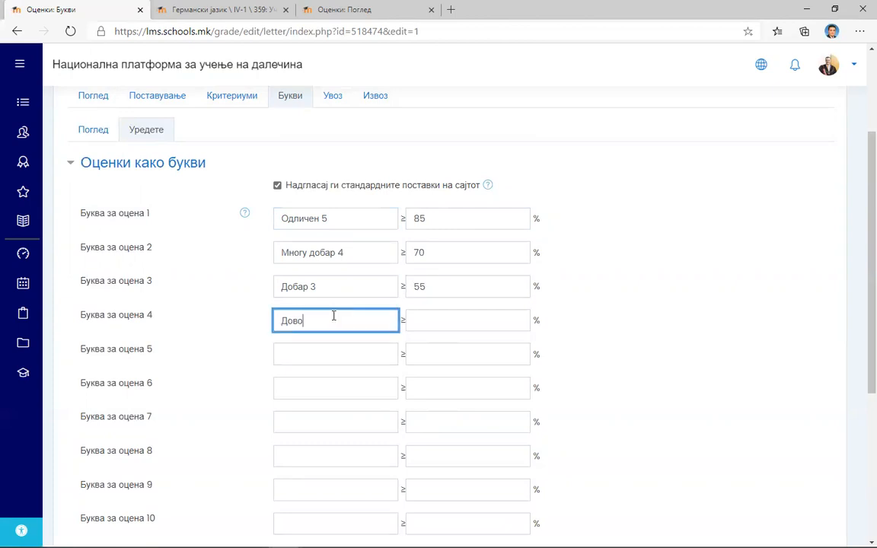
{"action": "left_click", "coordinate": [440, 321]}
{"action": "type", "text": "40"}
- Set the fifth grade letter to "Недоволен 1" with a minimum of 0% and save the grade letters
{"action": "left_click", "coordinate": [430, 354]}
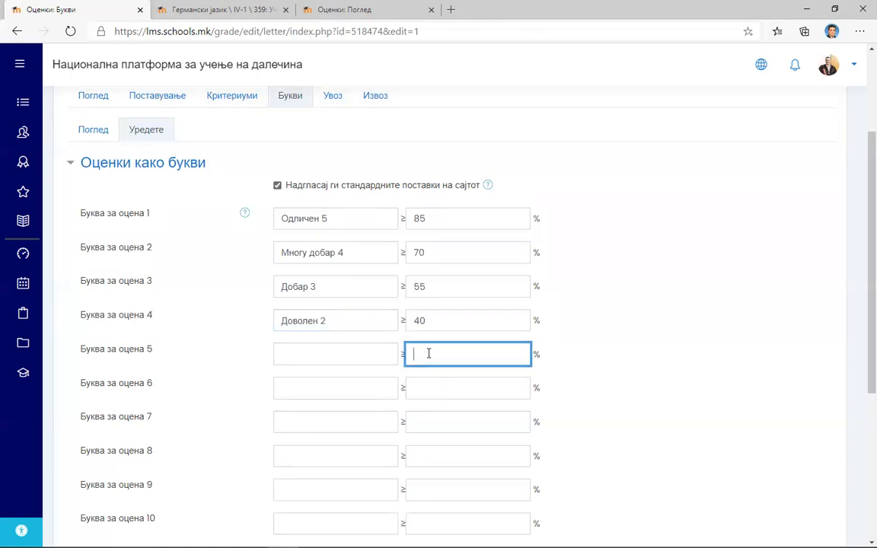
{"action": "left_click", "coordinate": [305, 354]}
{"action": "type", "text": "Недо"}
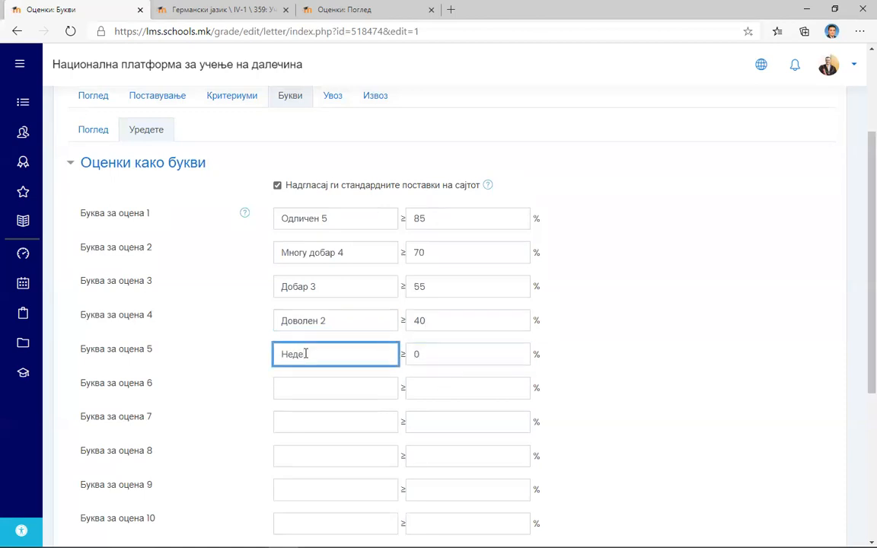
{"action": "type", "text": "волен 1"}
{"action": "scroll", "coordinate": [327, 365], "scroll_direction": "down", "scroll_amount": 4}
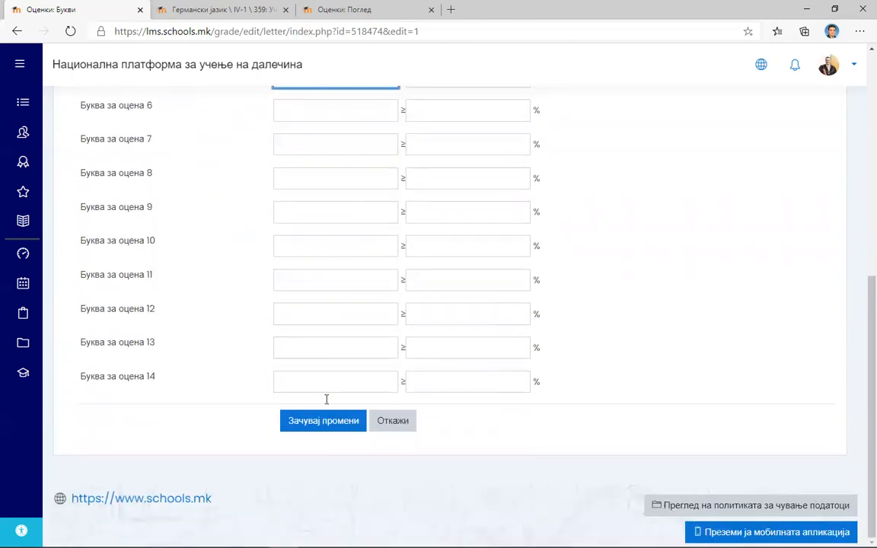
{"action": "left_click", "coordinate": [326, 423]}
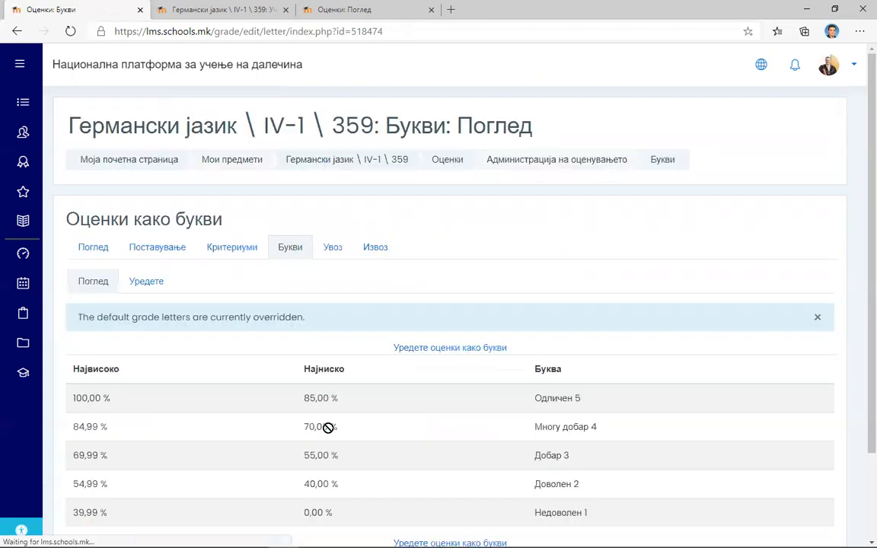
{"action": "scroll", "coordinate": [623, 395], "scroll_direction": "down", "scroll_amount": 3}
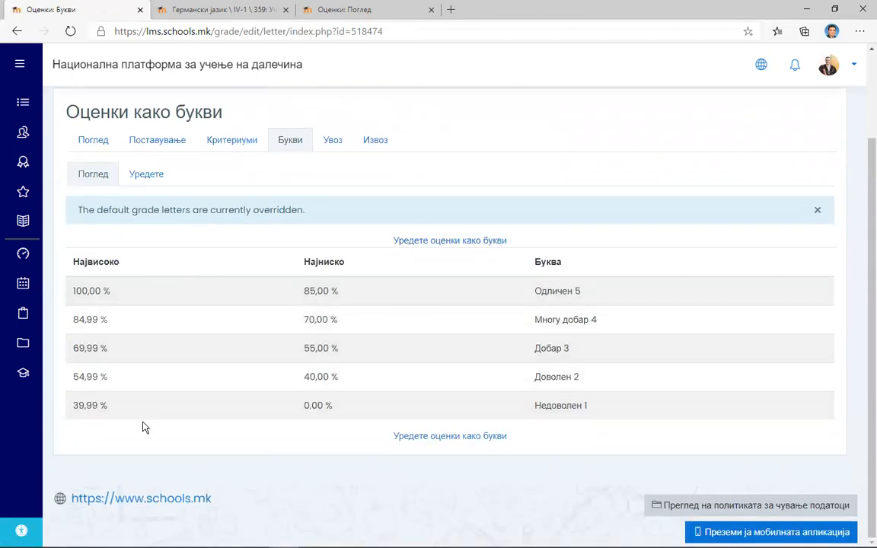
- Reload the student's user report and examine the letter grades for the course total and each activity
{"action": "left_click", "coordinate": [351, 14]}
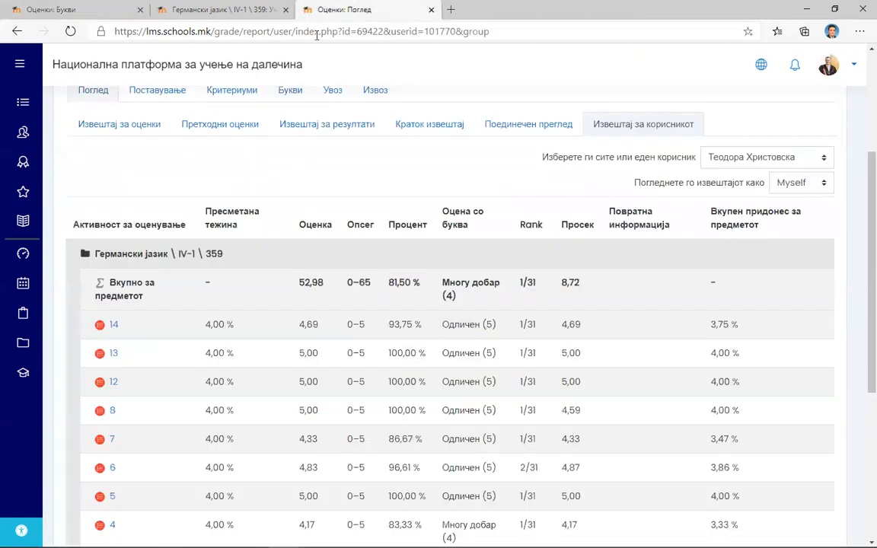
{"action": "left_click", "coordinate": [70, 30]}
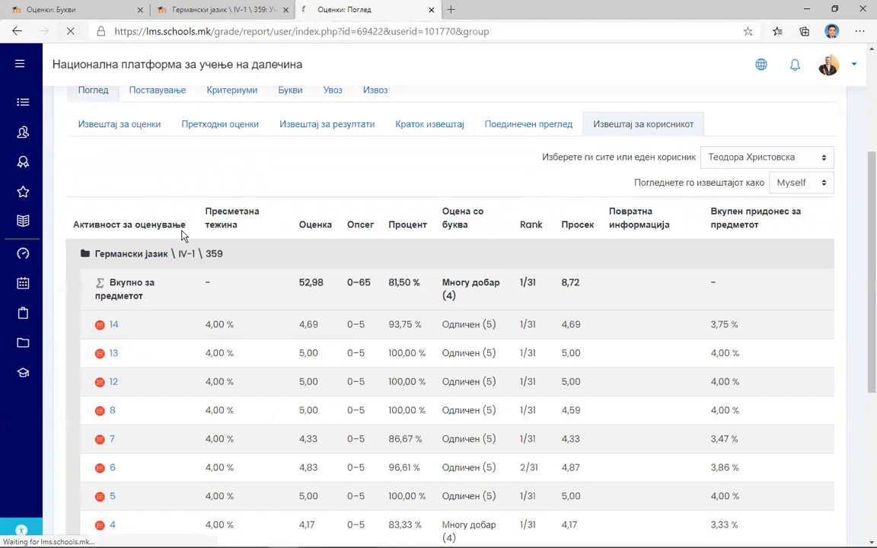
{"action": "scroll", "coordinate": [368, 306], "scroll_direction": "down", "scroll_amount": 1}
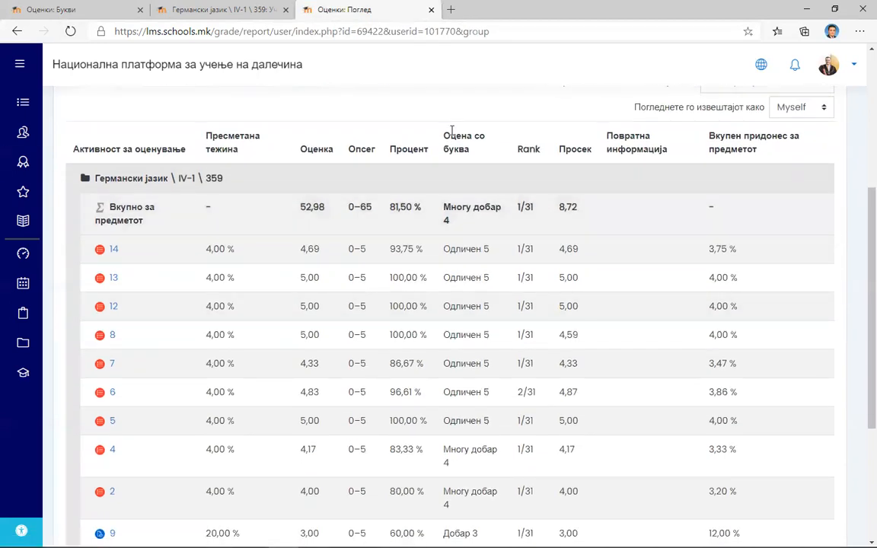
{"action": "left_click_drag", "start_coordinate": [444, 204], "coordinate": [468, 225]}
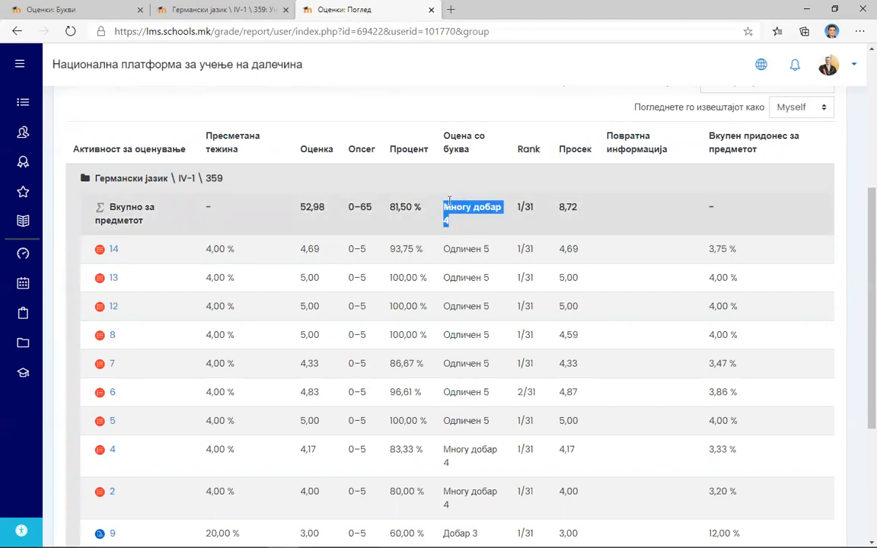
{"action": "scroll", "coordinate": [461, 285], "scroll_direction": "down", "scroll_amount": 3}
{"action": "scroll", "coordinate": [463, 293], "scroll_direction": "up", "scroll_amount": 4}
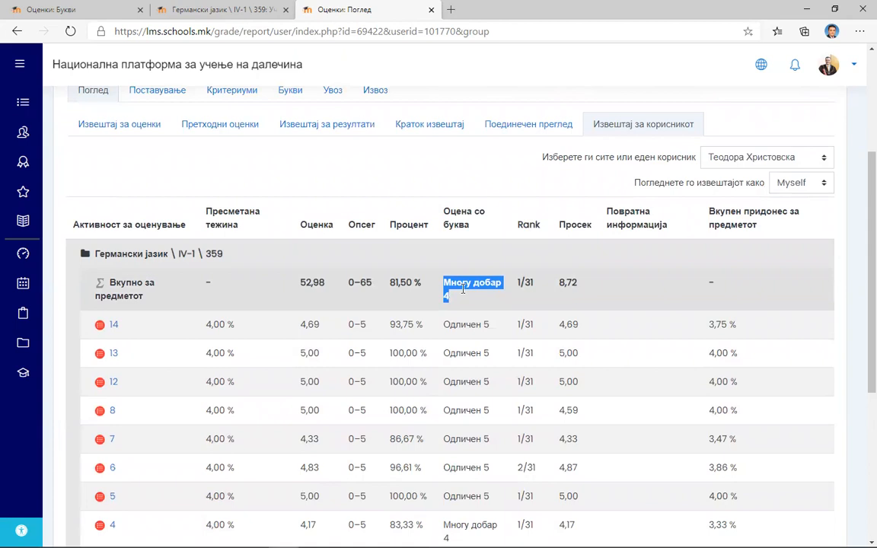
{"action": "scroll", "coordinate": [446, 306], "scroll_direction": "down", "scroll_amount": 1}
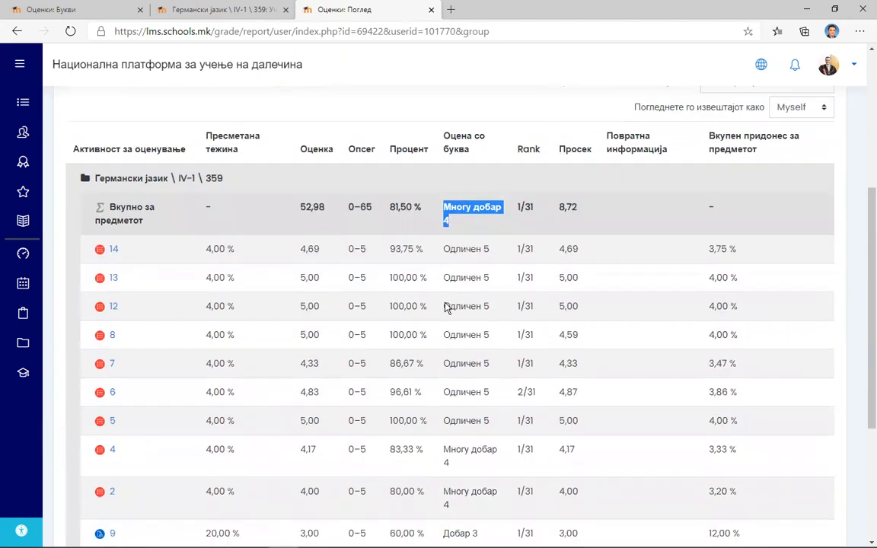
{"action": "scroll", "coordinate": [412, 203], "scroll_direction": "down", "scroll_amount": 1}
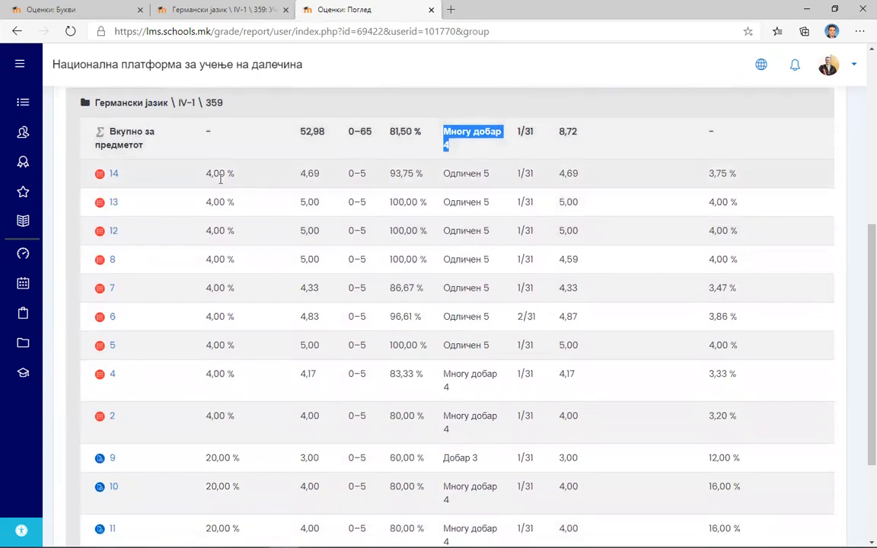
{"action": "scroll", "coordinate": [219, 192], "scroll_direction": "down", "scroll_amount": 2}
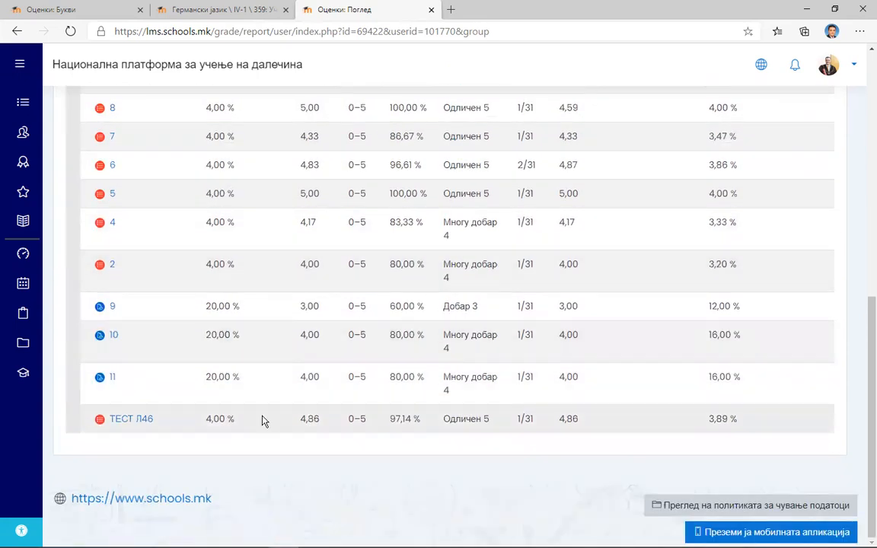
{"action": "scroll", "coordinate": [263, 417], "scroll_direction": "up", "scroll_amount": 4}
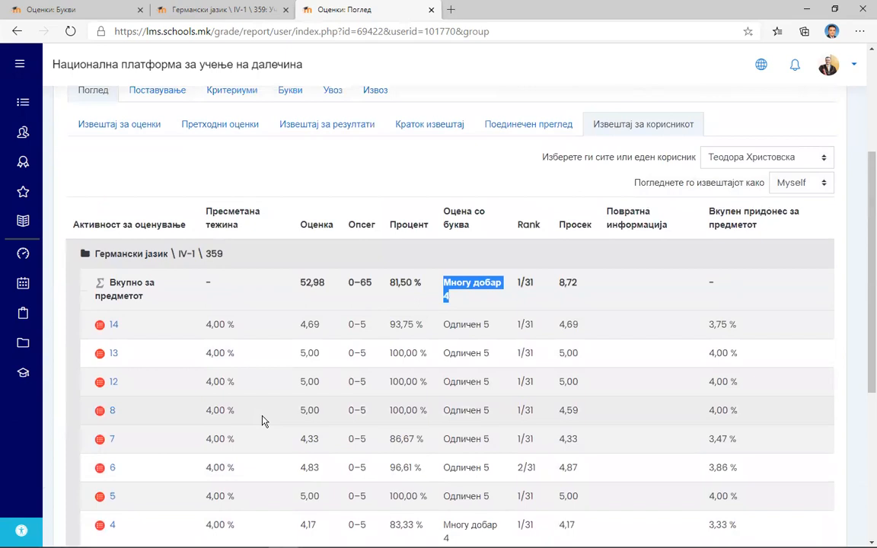
{"action": "scroll", "coordinate": [264, 421], "scroll_direction": "down", "scroll_amount": 1}
- Open the main page of the course Германски јазик \ IV-1 \ 359 in a new tab and review its numbered activities
{"action": "left_click", "coordinate": [187, 9]}
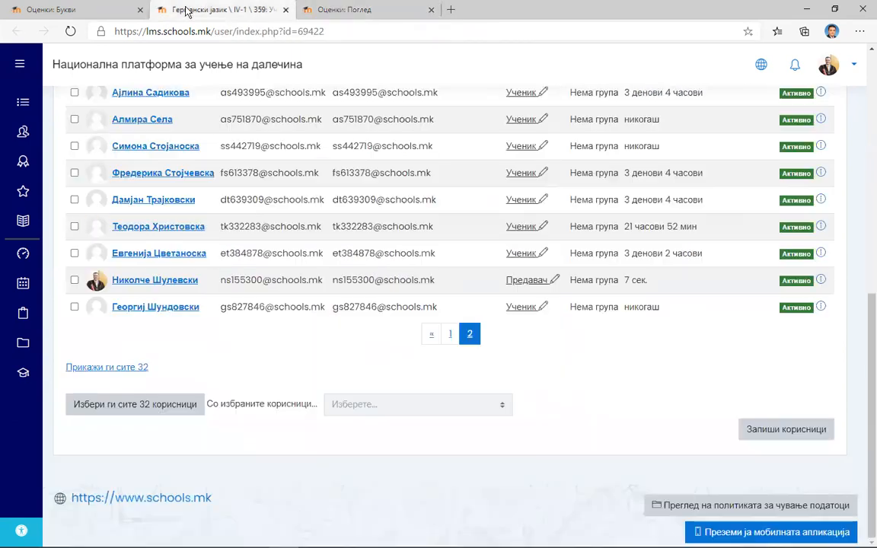
{"action": "left_click", "coordinate": [88, 10]}
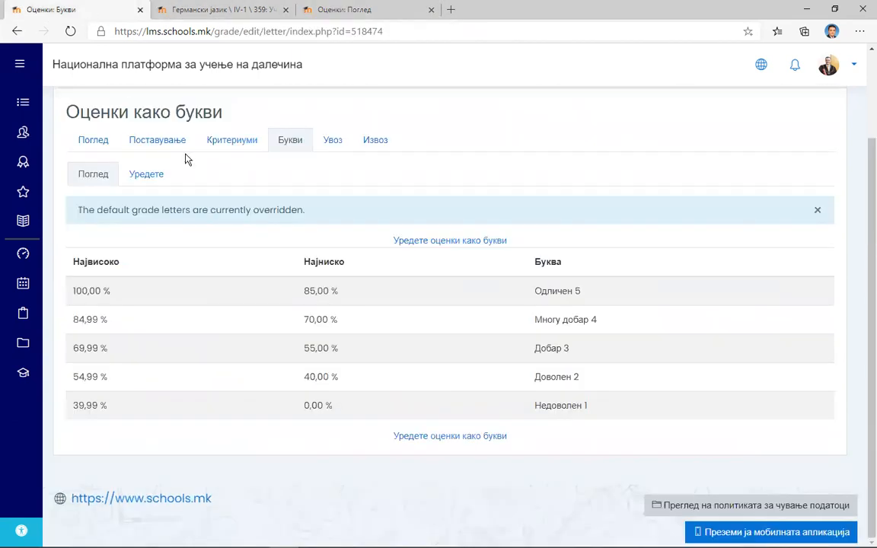
{"action": "scroll", "coordinate": [229, 118], "scroll_direction": "up", "scroll_amount": 2}
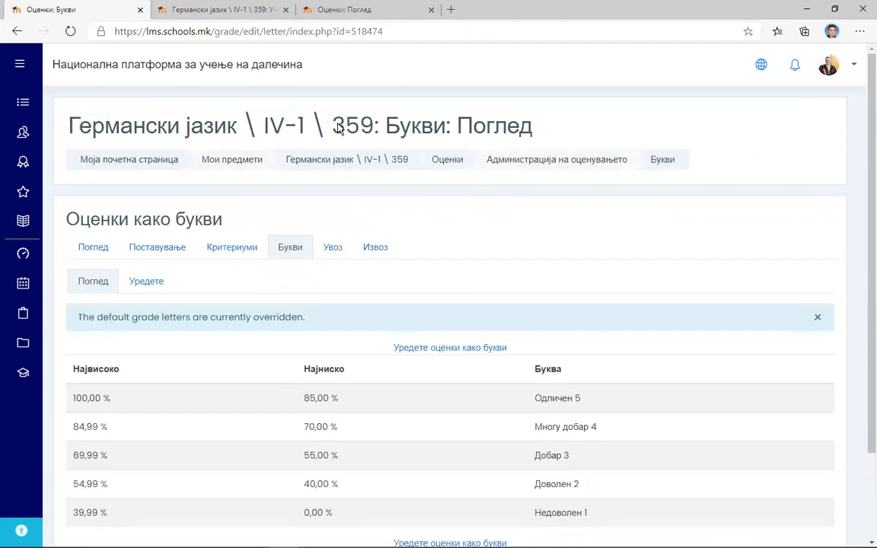
{"action": "right_click", "coordinate": [343, 161]}
{"action": "left_click", "coordinate": [367, 170]}
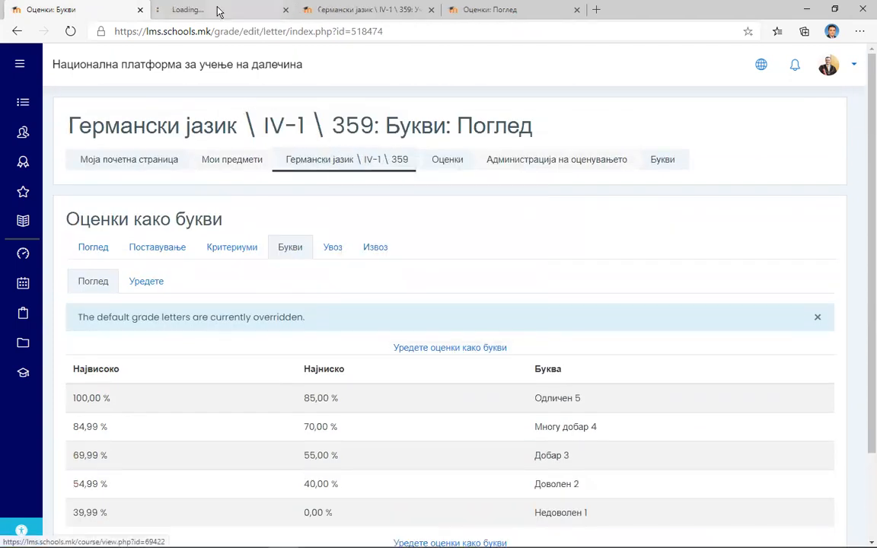
{"action": "left_click", "coordinate": [212, 11]}
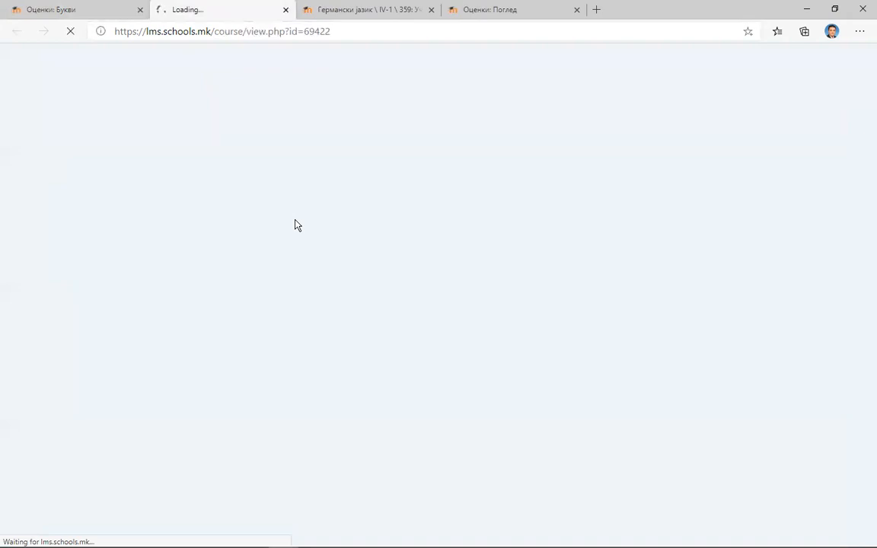
{"action": "left_click", "coordinate": [121, 11]}
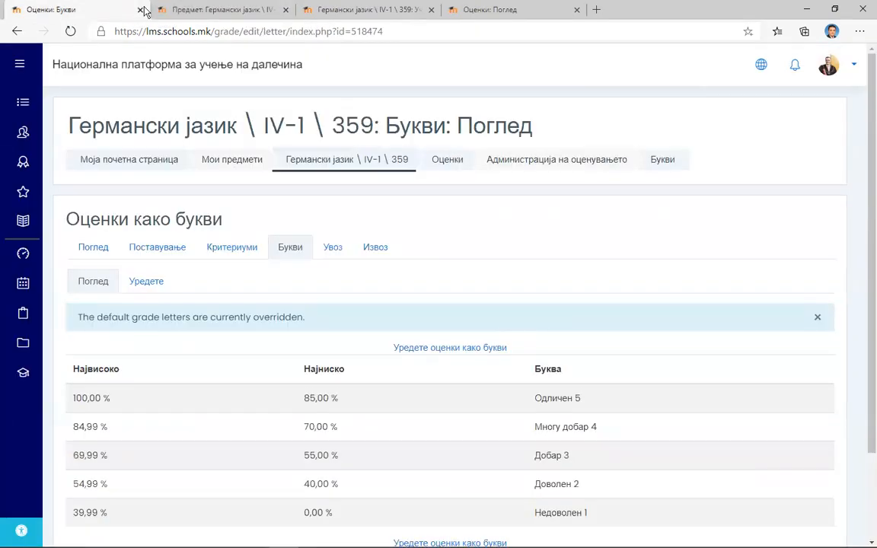
{"action": "left_click", "coordinate": [240, 9]}
{"action": "scroll", "coordinate": [103, 345], "scroll_direction": "down", "scroll_amount": 3}
{"action": "scroll", "coordinate": [102, 344], "scroll_direction": "down", "scroll_amount": 1}
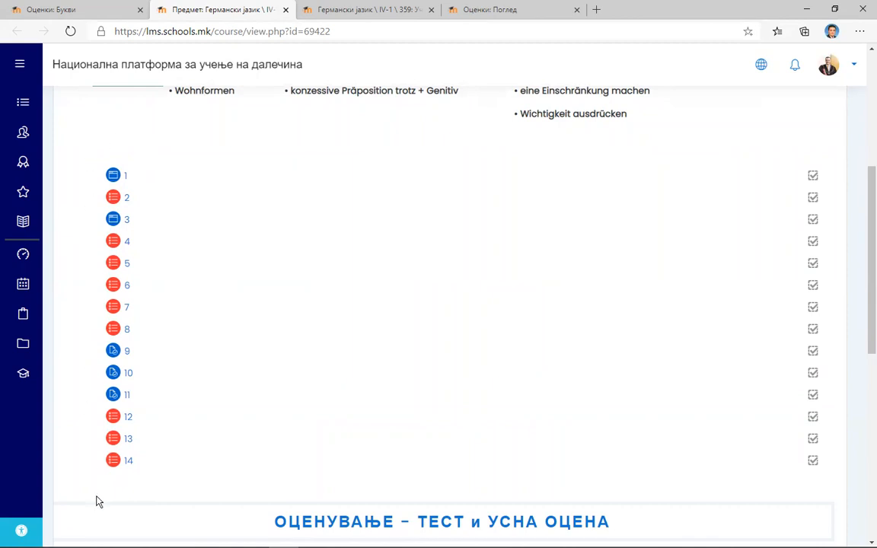
- Return to the course's grade administration and look through the graded activities in the user report
{"action": "left_click", "coordinate": [61, 15]}
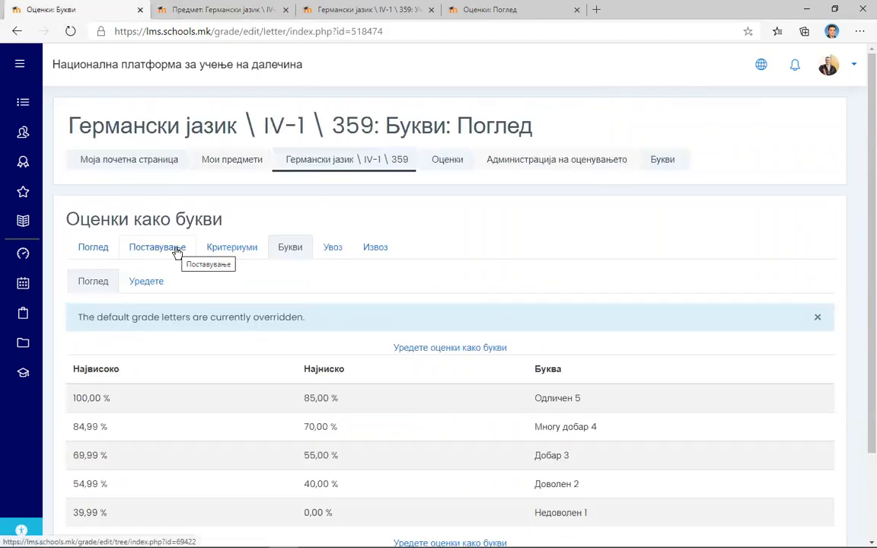
{"action": "left_click", "coordinate": [102, 250]}
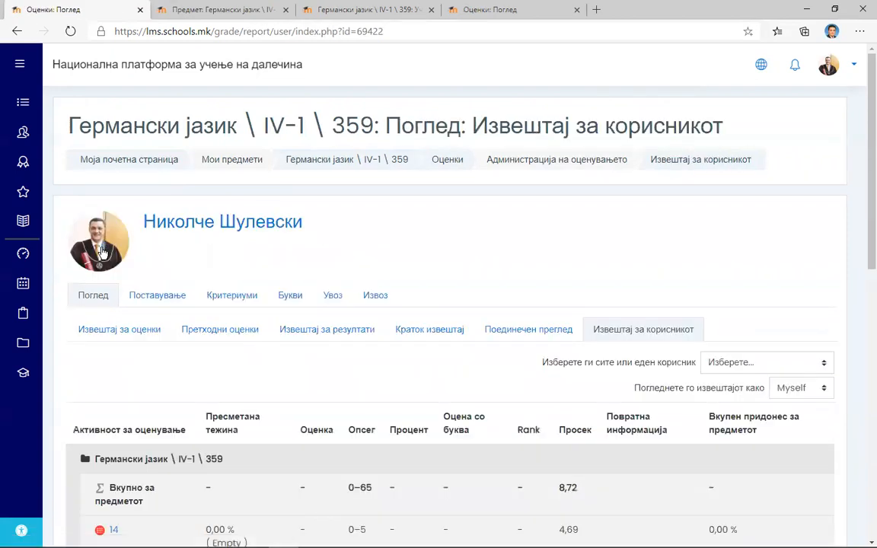
{"action": "scroll", "coordinate": [225, 319], "scroll_direction": "down", "scroll_amount": 8}
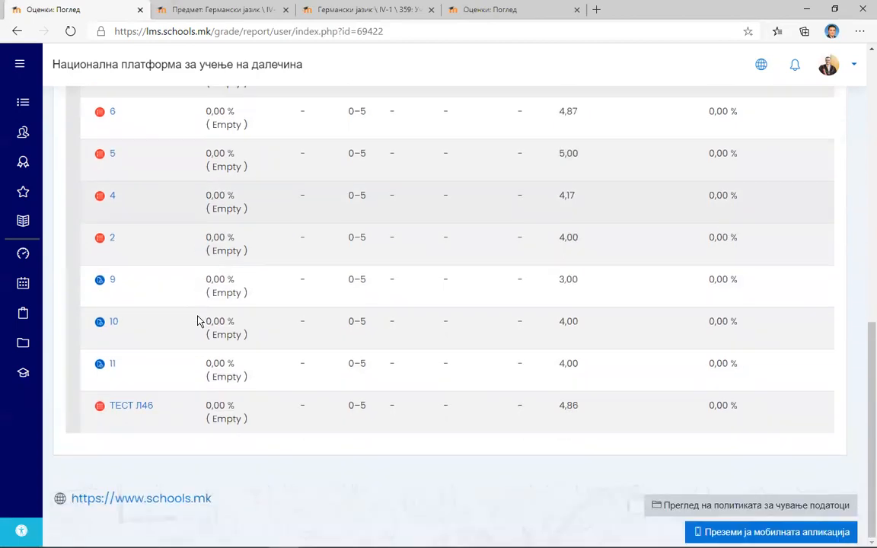
{"action": "scroll", "coordinate": [197, 320], "scroll_direction": "up", "scroll_amount": 8}
- Open the course's gradebook setup and start a new grade category named "ОЦЕНА ЗА ТРОМЕСЕЧИЕ"
{"action": "left_click", "coordinate": [158, 201]}
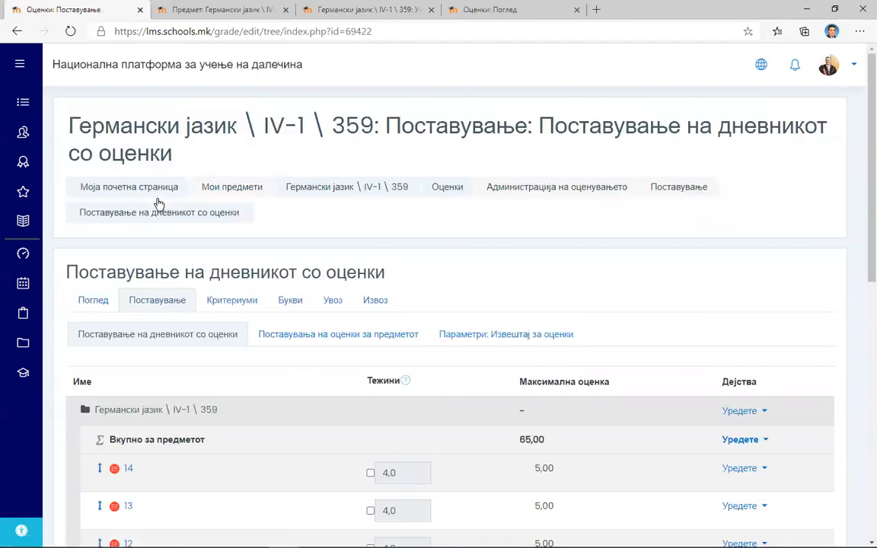
{"action": "scroll", "coordinate": [245, 362], "scroll_direction": "down", "scroll_amount": 3}
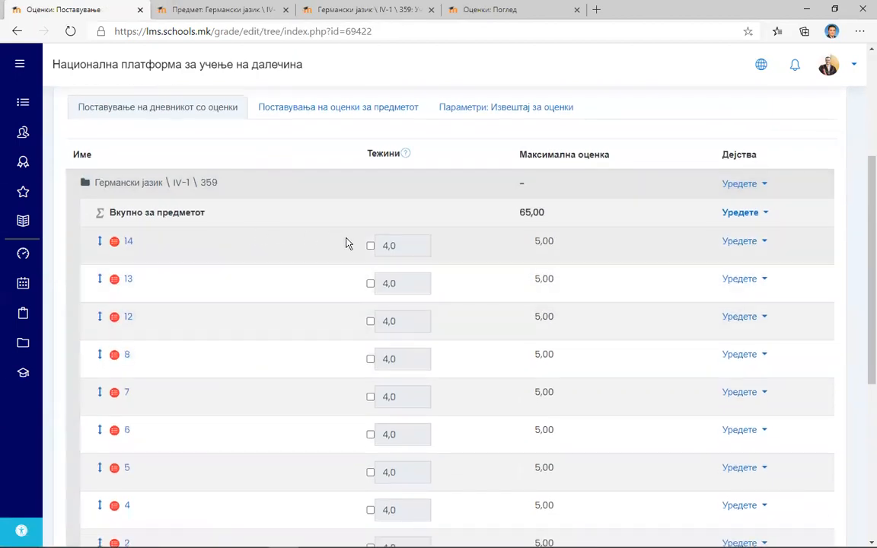
{"action": "scroll", "coordinate": [347, 244], "scroll_direction": "down", "scroll_amount": 5}
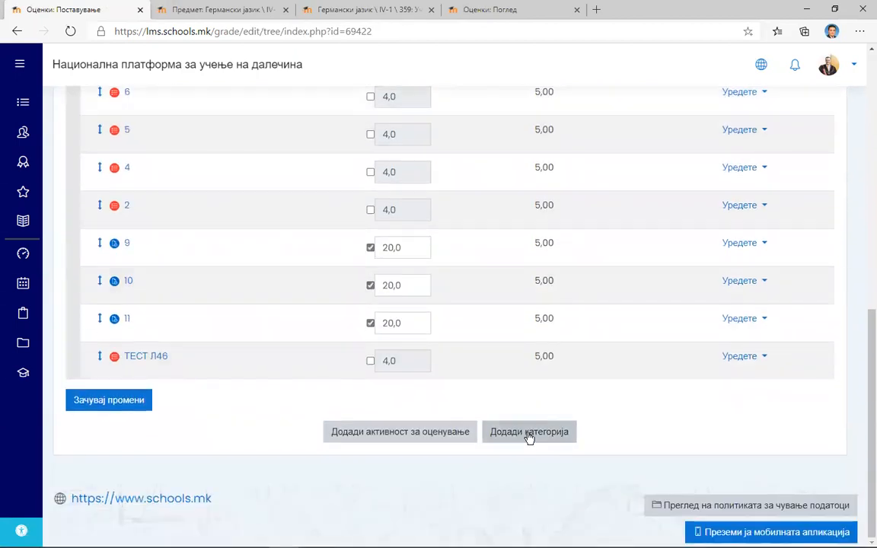
{"action": "left_click", "coordinate": [530, 433]}
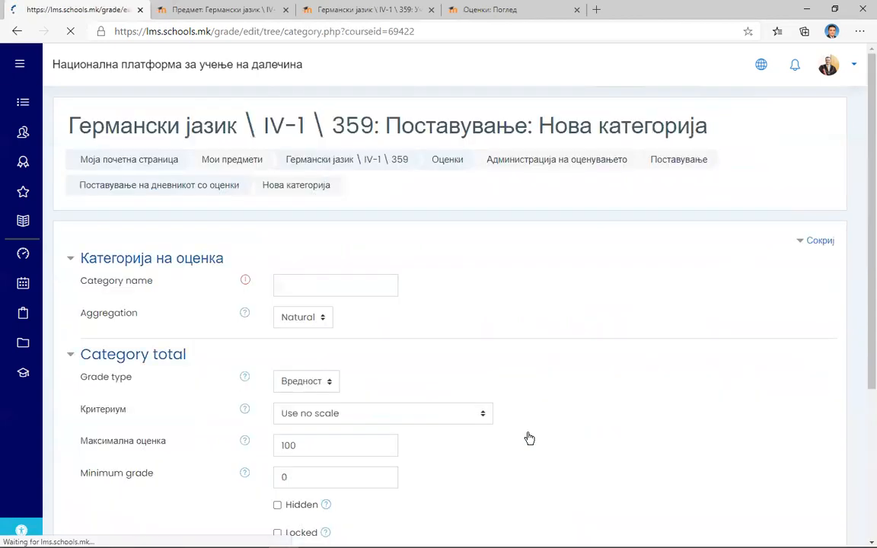
{"action": "left_click", "coordinate": [296, 283]}
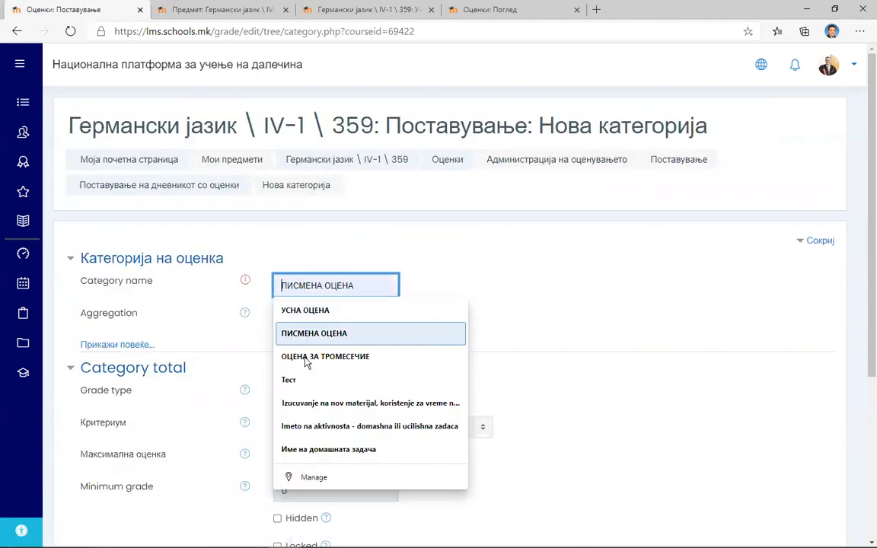
{"action": "left_click", "coordinate": [384, 357]}
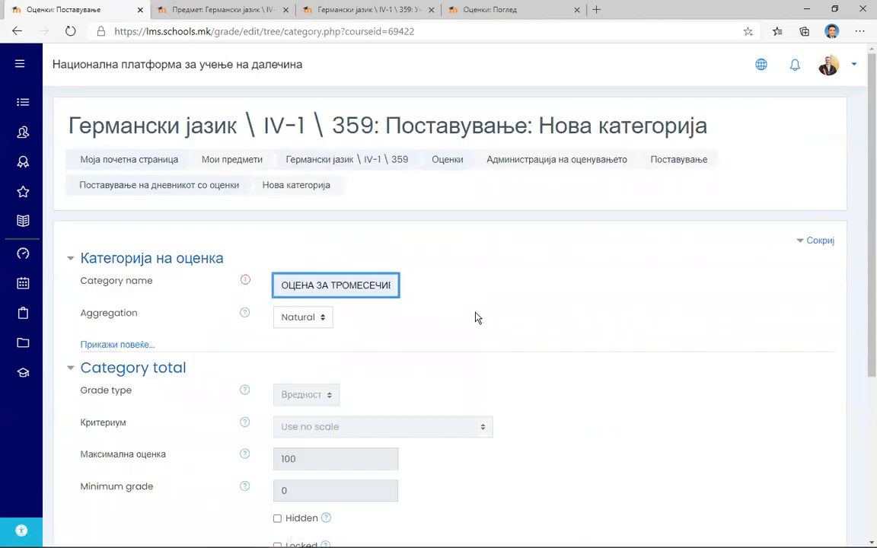
- Save the new category ОЦЕНА ЗА ТРОМЕСЕЧИЕ and locate it in the gradebook setup's item list
{"action": "scroll", "coordinate": [419, 305], "scroll_direction": "down", "scroll_amount": 2}
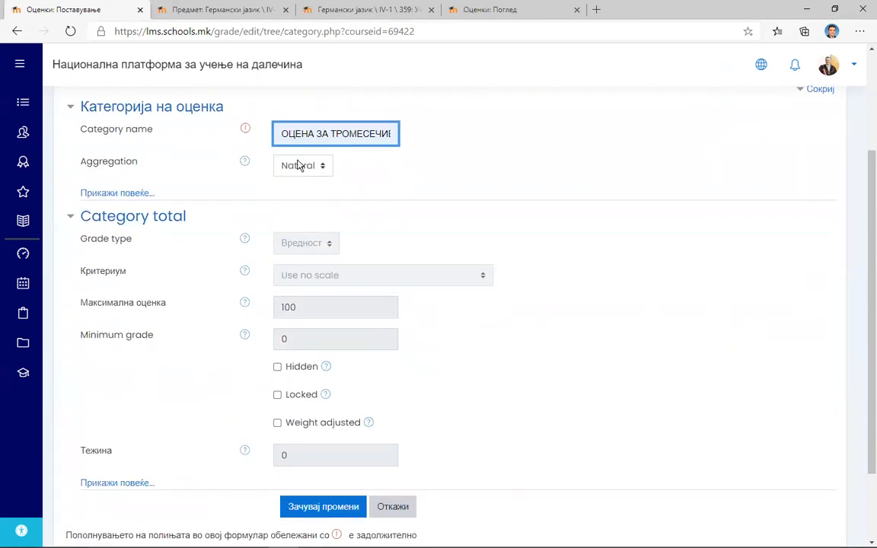
{"action": "scroll", "coordinate": [297, 175], "scroll_direction": "down", "scroll_amount": 2}
{"action": "left_click", "coordinate": [320, 410]}
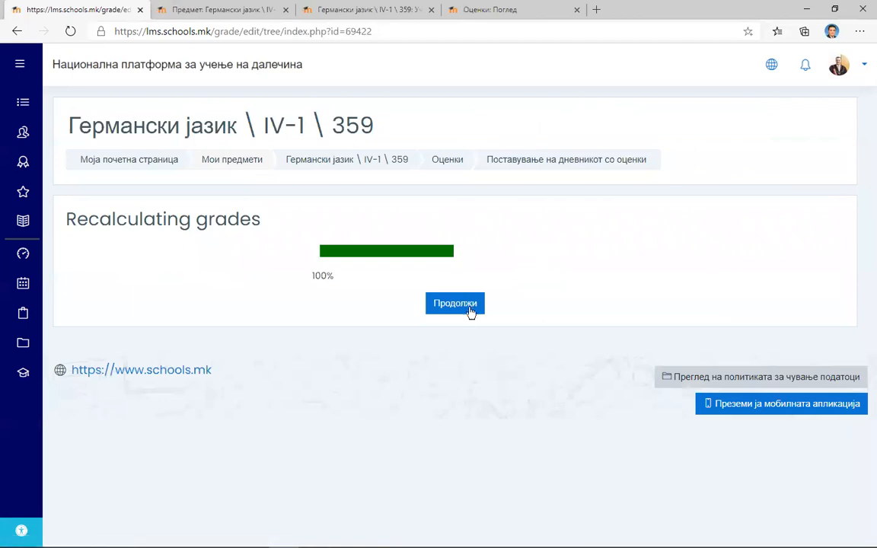
{"action": "left_click", "coordinate": [461, 308]}
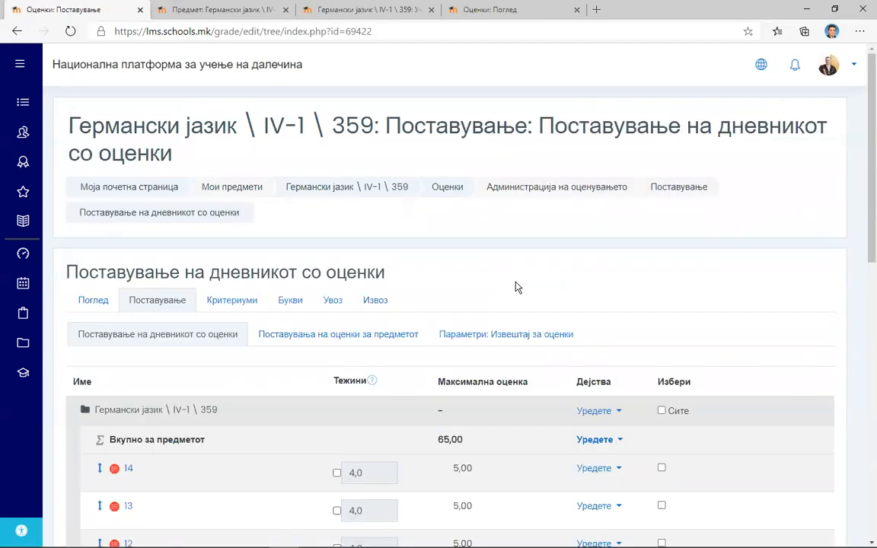
{"action": "scroll", "coordinate": [515, 287], "scroll_direction": "down", "scroll_amount": 5}
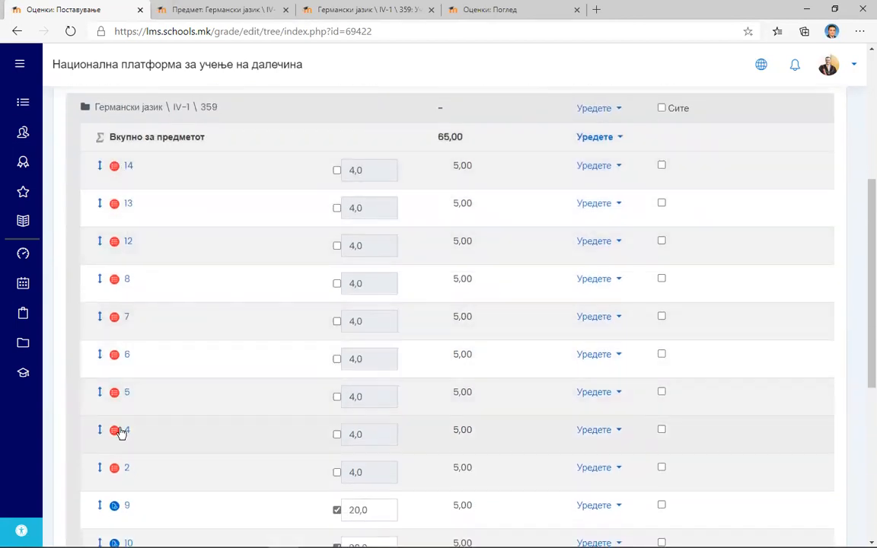
{"action": "scroll", "coordinate": [123, 441], "scroll_direction": "down", "scroll_amount": 3}
{"action": "scroll", "coordinate": [126, 464], "scroll_direction": "down", "scroll_amount": 1}
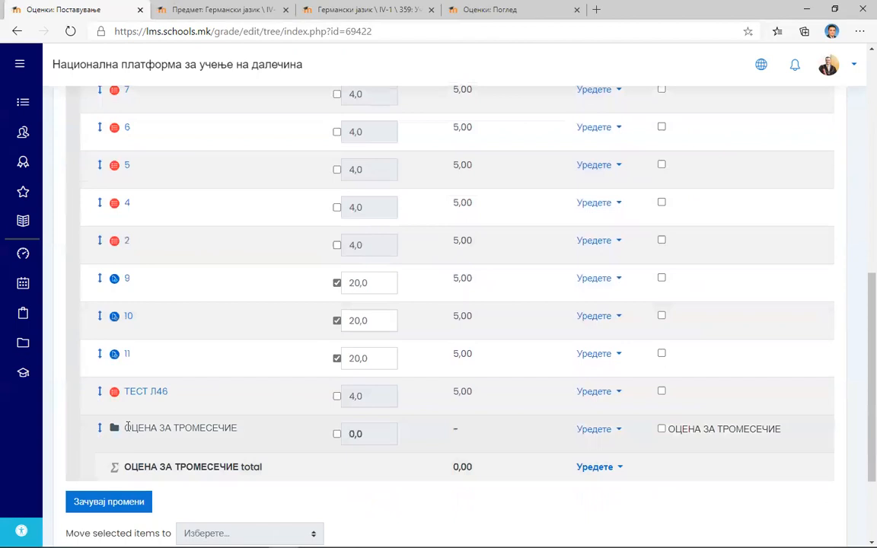
{"action": "left_click_drag", "start_coordinate": [124, 428], "coordinate": [242, 429]}
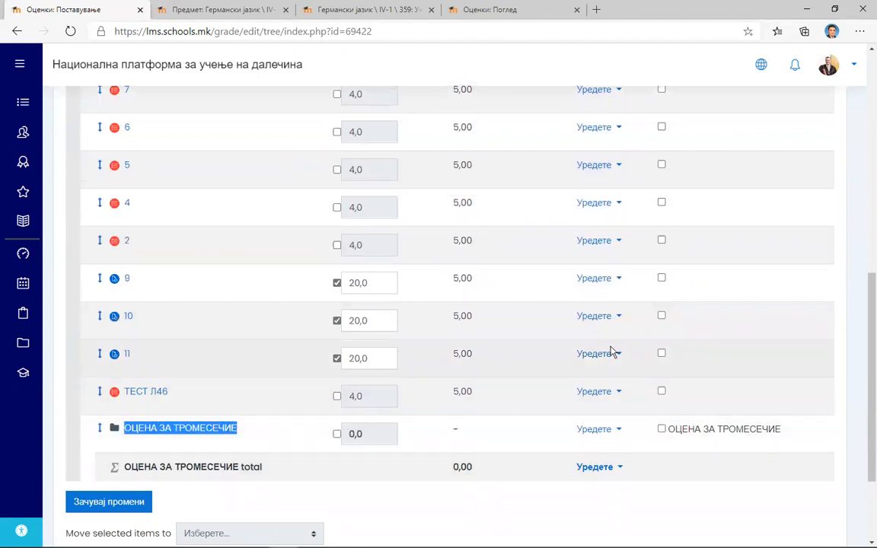
- Move all the course's grade items except ТЕСТ Л46 into the category ОЦЕНА ЗА ТРОМЕСЕЧИЕ and complete the grade recalculation
{"action": "scroll", "coordinate": [640, 254], "scroll_direction": "up", "scroll_amount": 4}
{"action": "scroll", "coordinate": [640, 254], "scroll_direction": "up", "scroll_amount": 1}
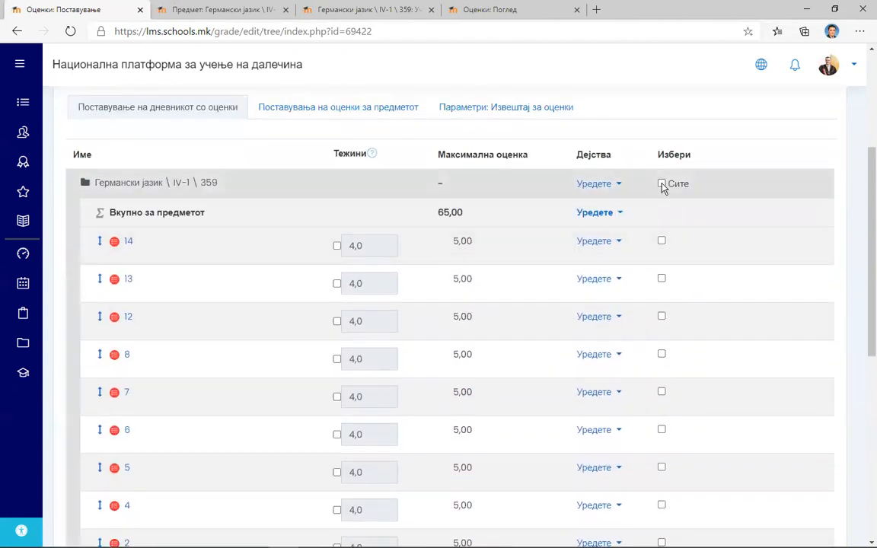
{"action": "left_click", "coordinate": [661, 183]}
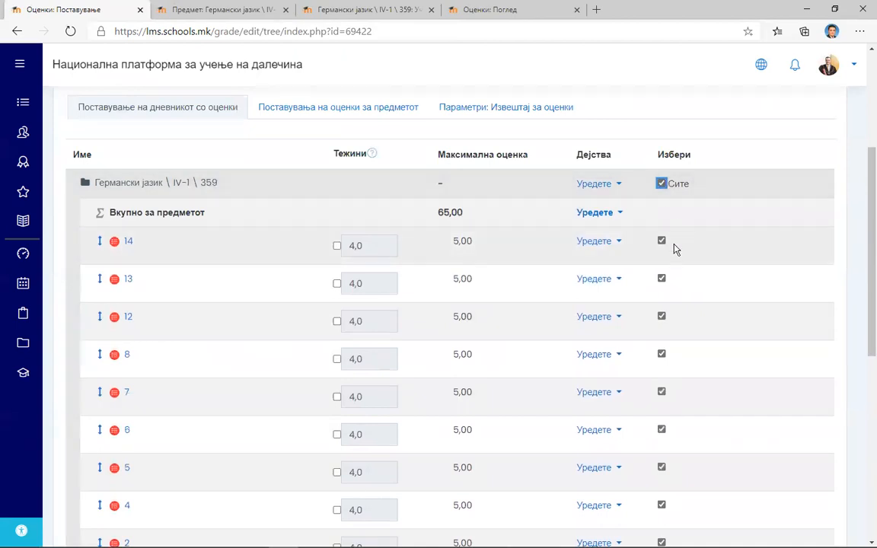
{"action": "scroll", "coordinate": [724, 278], "scroll_direction": "down", "scroll_amount": 5}
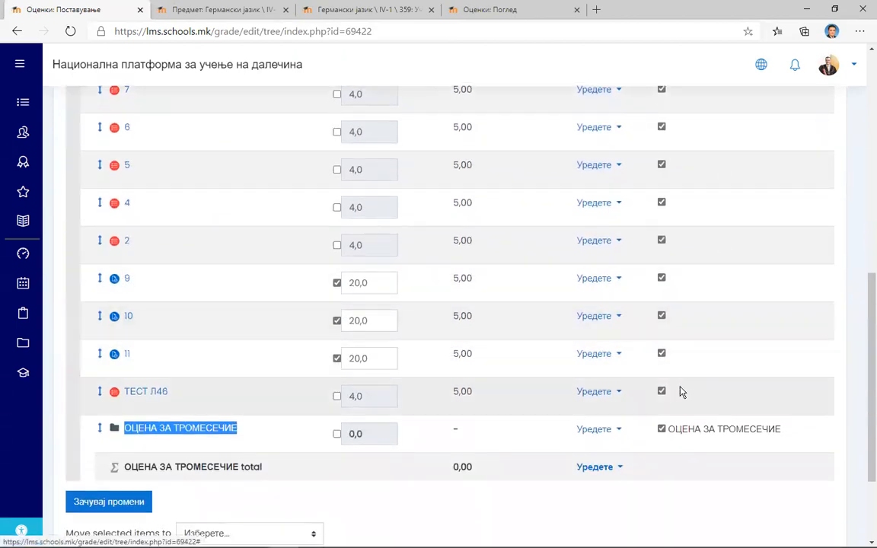
{"action": "left_click", "coordinate": [662, 392]}
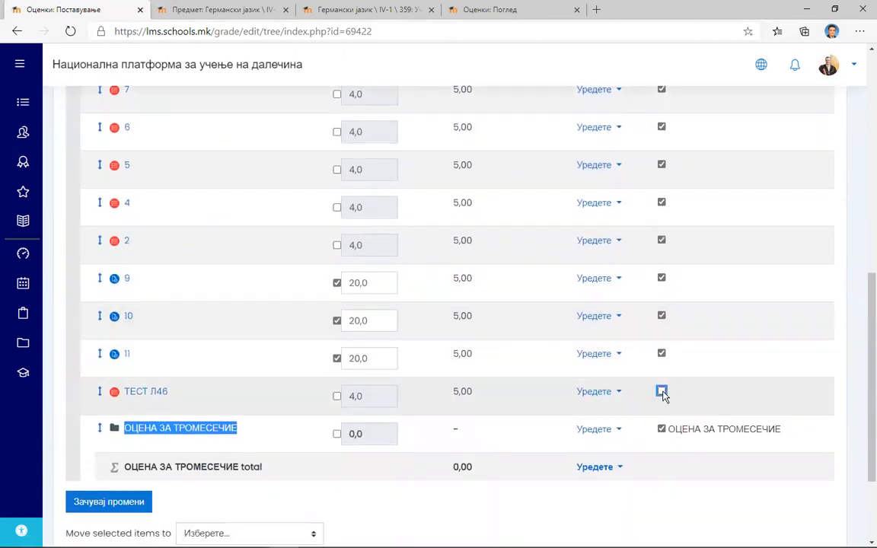
{"action": "scroll", "coordinate": [528, 429], "scroll_direction": "down", "scroll_amount": 2}
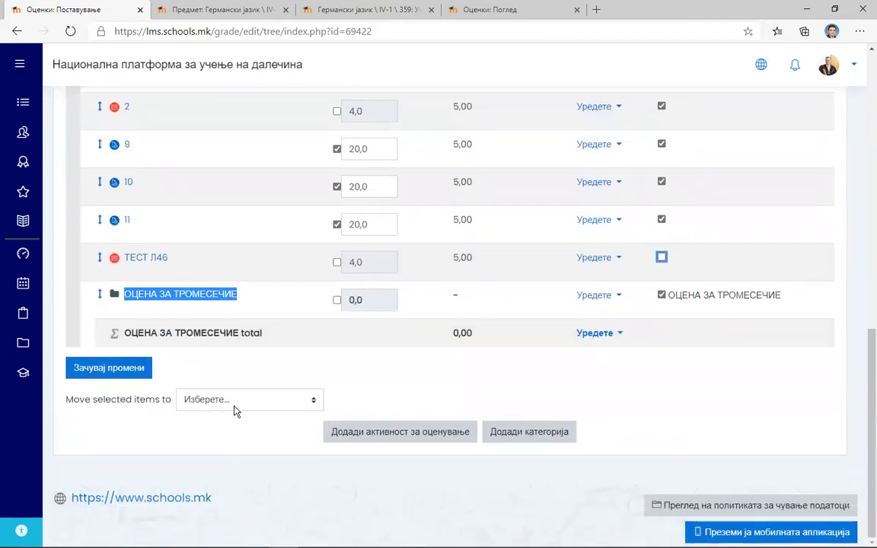
{"action": "left_click", "coordinate": [236, 411]}
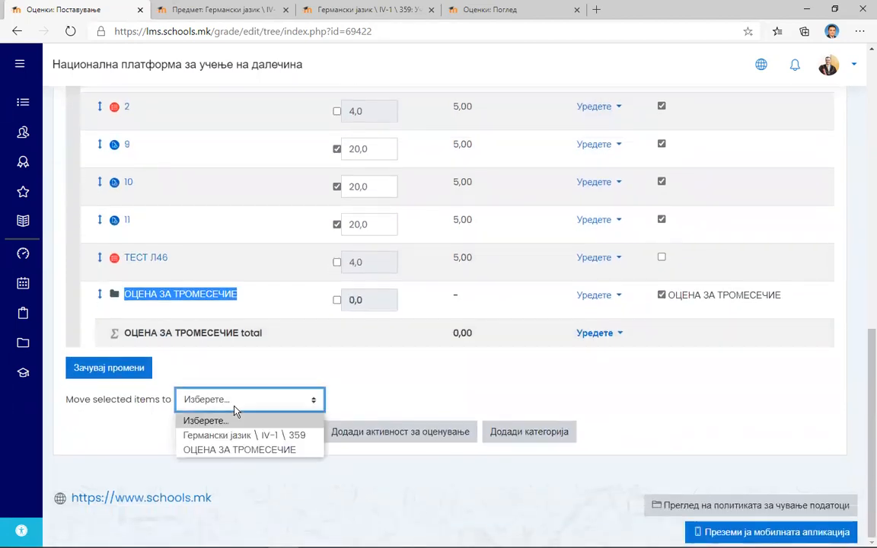
{"action": "left_click", "coordinate": [233, 450]}
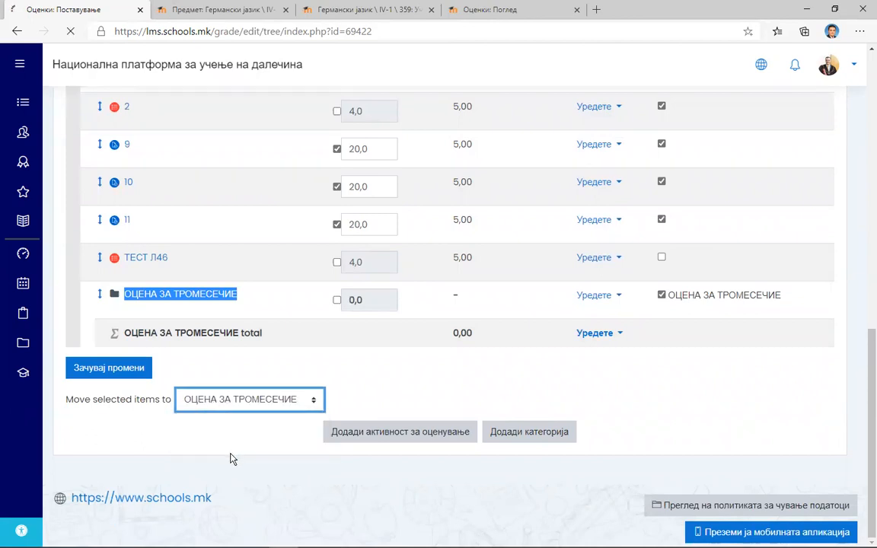
{"action": "left_click", "coordinate": [461, 303]}
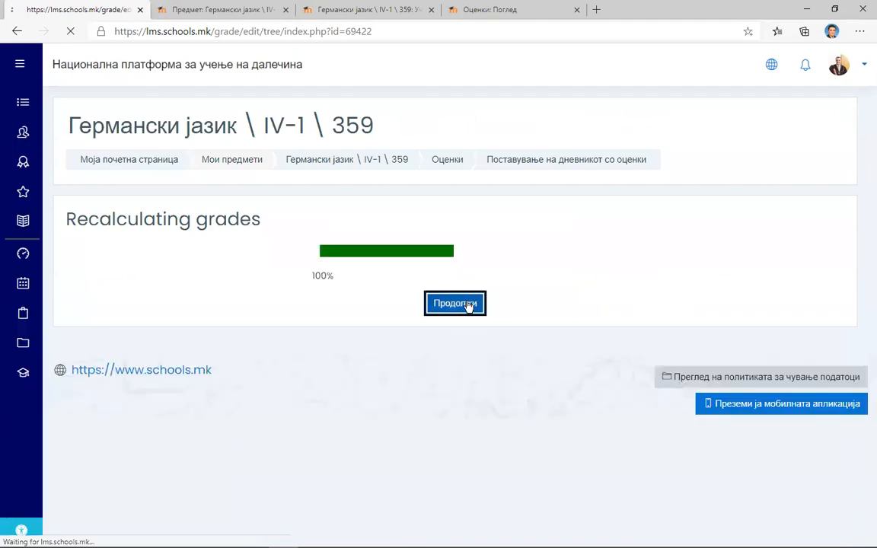
- Turn off the manual weights of items 9, 10 and 11 in ОЦЕНА ЗА ТРОМЕСЕЧИЕ and save the gradebook setup
{"action": "scroll", "coordinate": [469, 306], "scroll_direction": "down", "scroll_amount": 3}
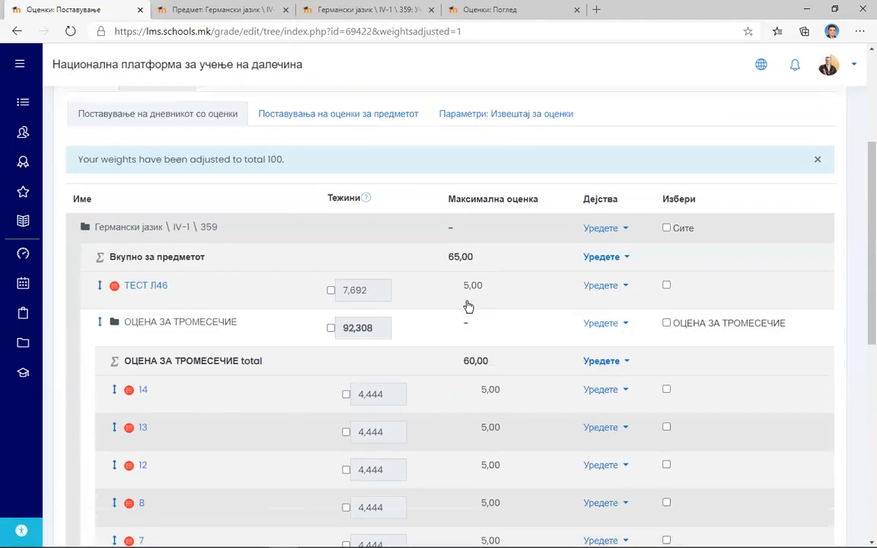
{"action": "left_click_drag", "start_coordinate": [158, 319], "coordinate": [239, 321]}
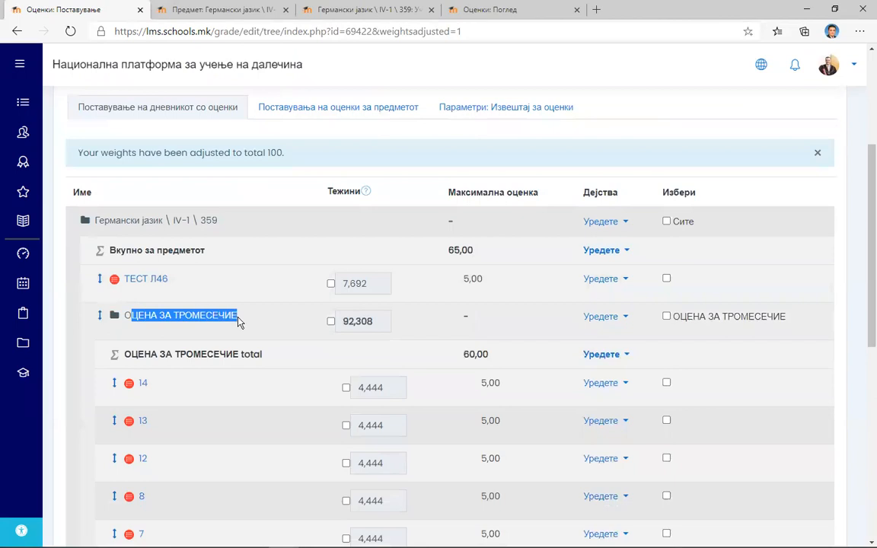
{"action": "scroll", "coordinate": [239, 321], "scroll_direction": "down", "scroll_amount": 2}
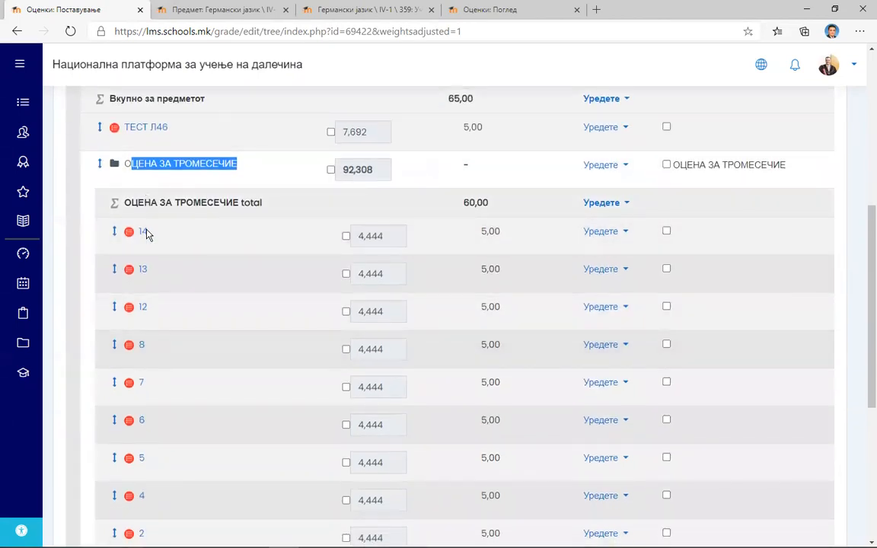
{"action": "scroll", "coordinate": [147, 232], "scroll_direction": "down", "scroll_amount": 4}
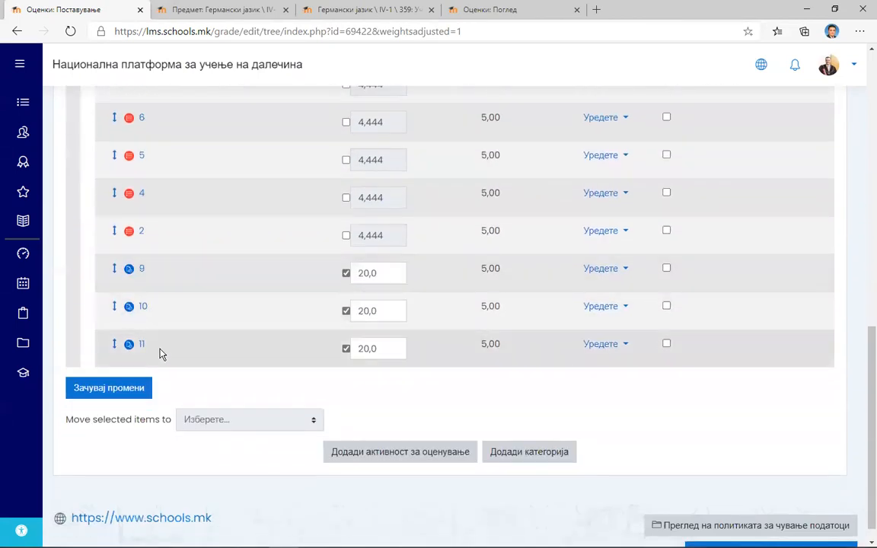
{"action": "scroll", "coordinate": [168, 356], "scroll_direction": "up", "scroll_amount": 3}
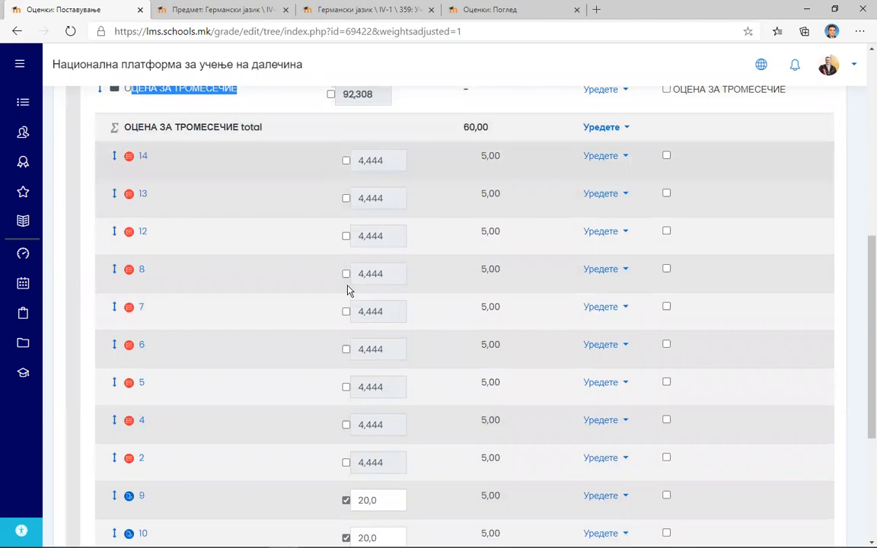
{"action": "scroll", "coordinate": [348, 290], "scroll_direction": "down", "scroll_amount": 1}
{"action": "left_click", "coordinate": [346, 424]}
{"action": "left_click", "coordinate": [346, 462]}
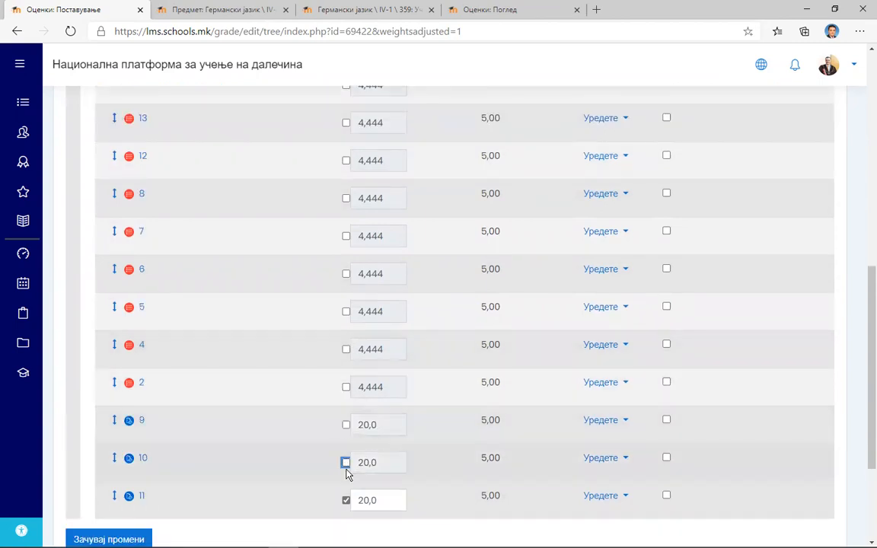
{"action": "left_click", "coordinate": [346, 500]}
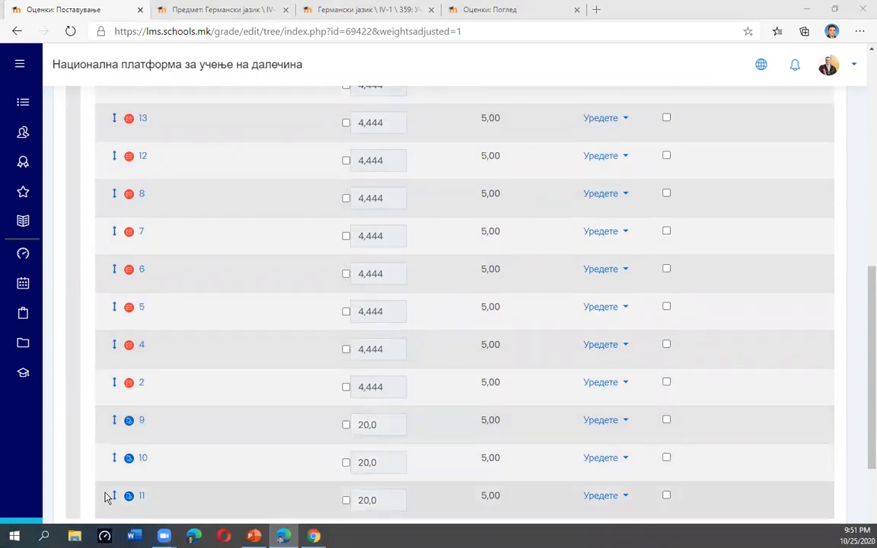
{"action": "scroll", "coordinate": [115, 457], "scroll_direction": "down", "scroll_amount": 1}
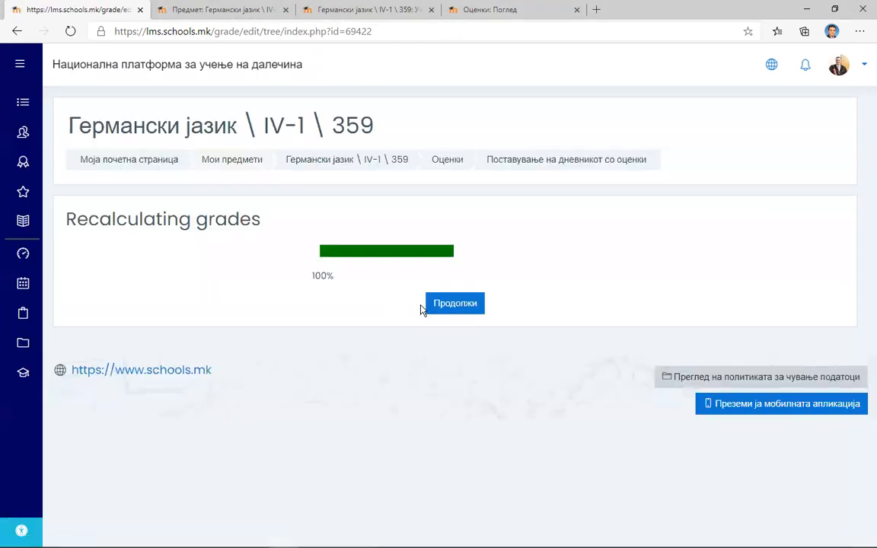
{"action": "left_click", "coordinate": [428, 305]}
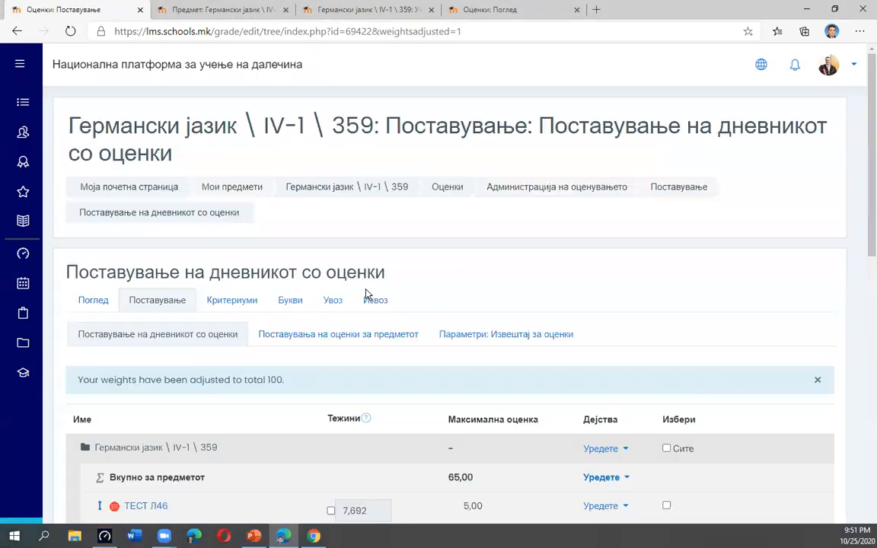
- Enable manual weights for items 9, 10 and 11, set each to 20, and save with the grades recalculated
{"action": "scroll", "coordinate": [366, 294], "scroll_direction": "down", "scroll_amount": 6}
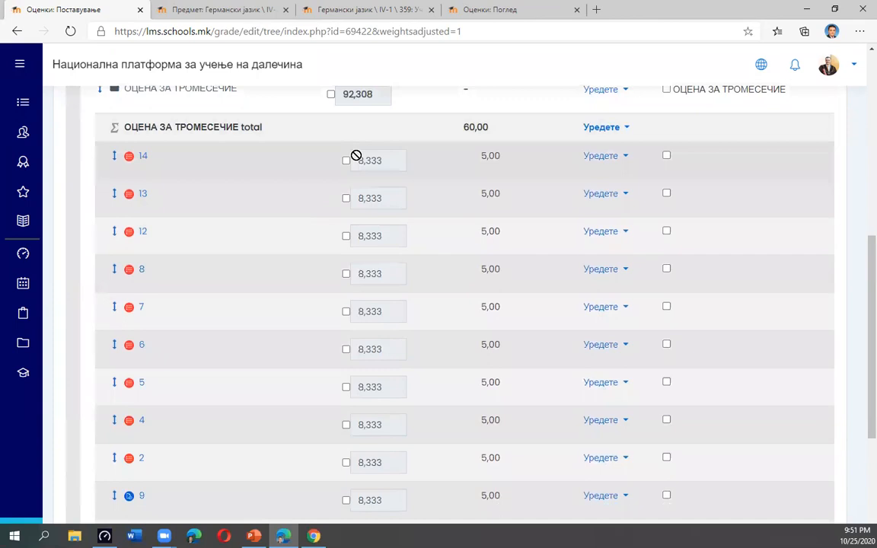
{"action": "scroll", "coordinate": [378, 164], "scroll_direction": "down", "scroll_amount": 3}
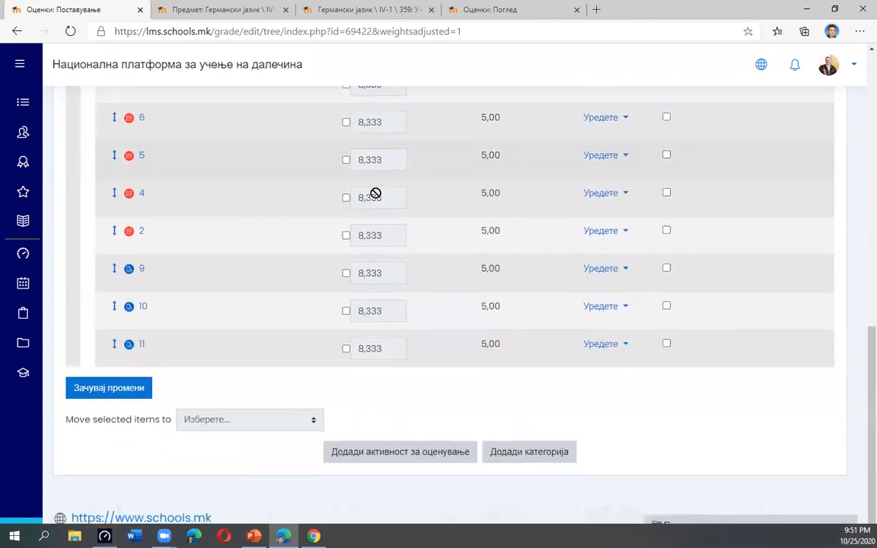
{"action": "left_click", "coordinate": [346, 273]}
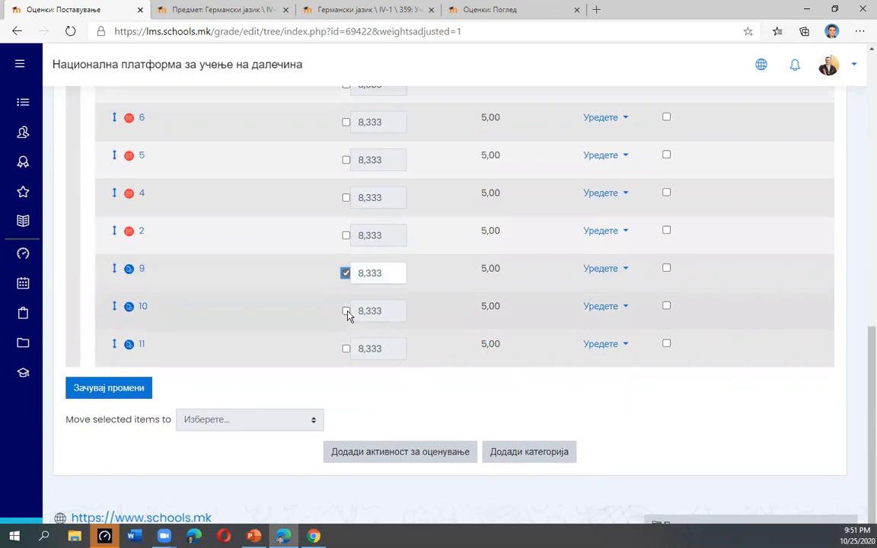
{"action": "left_click", "coordinate": [346, 312]}
{"action": "left_click", "coordinate": [346, 350]}
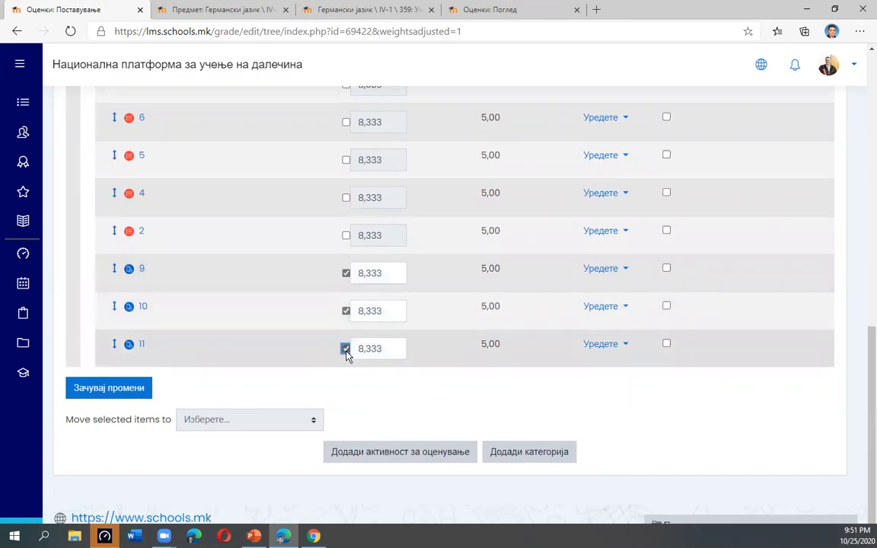
{"action": "double_click", "coordinate": [385, 273]}
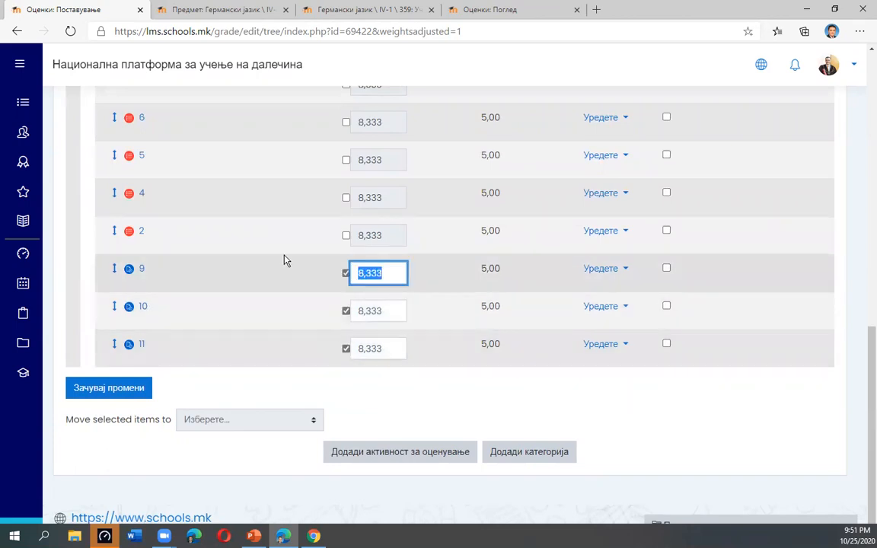
{"action": "type", "text": "20"}
{"action": "double_click", "coordinate": [384, 310]}
{"action": "type", "text": "20"}
{"action": "double_click", "coordinate": [388, 348]}
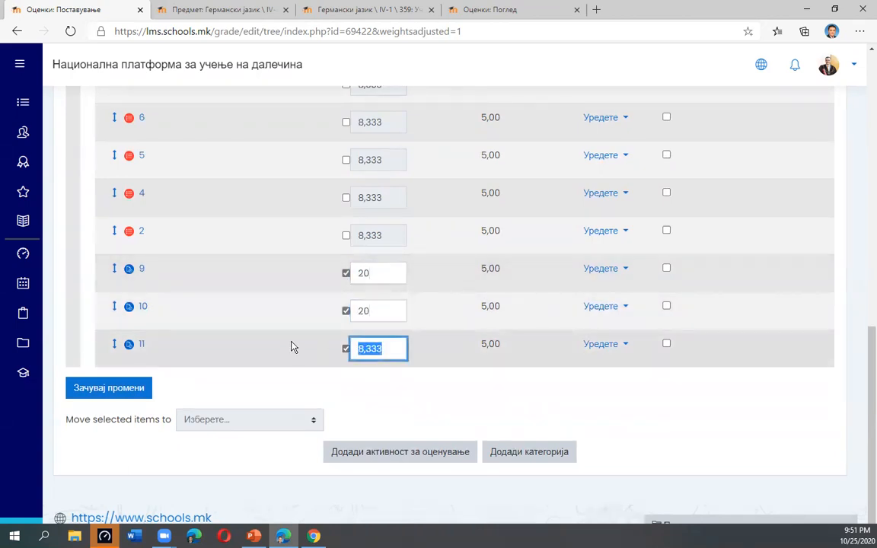
{"action": "type", "text": "20"}
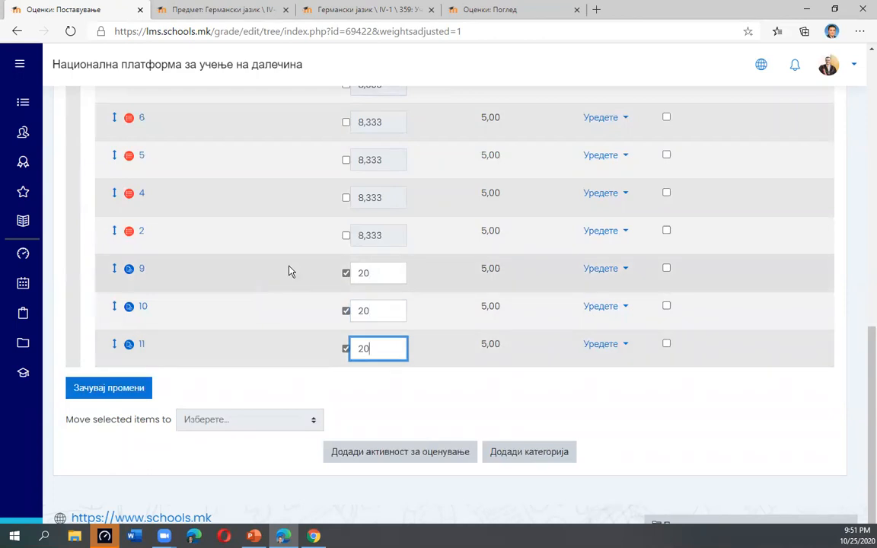
{"action": "left_click", "coordinate": [84, 389]}
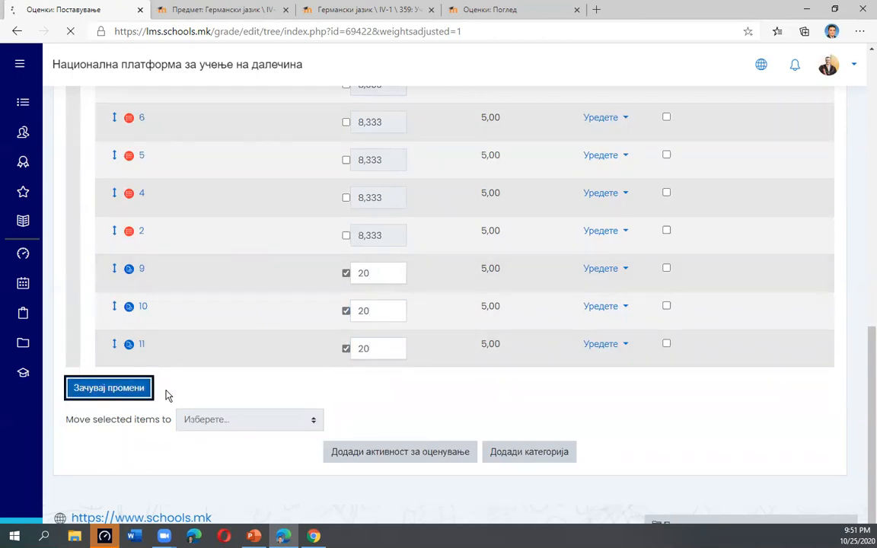
{"action": "left_click", "coordinate": [454, 306]}
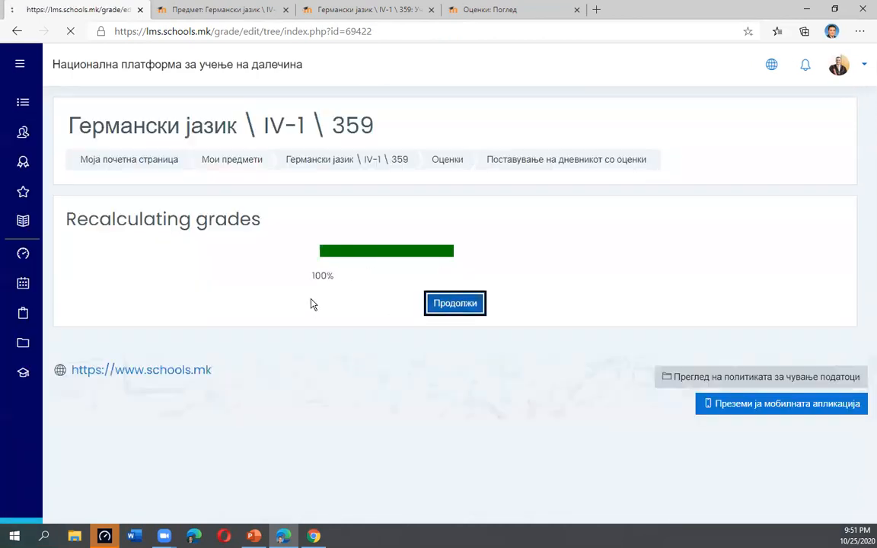
- Check the weights of the items in ОЦЕНА ЗА ТРОМЕСЕЧИЕ and save the gradebook setup again
{"action": "scroll", "coordinate": [287, 292], "scroll_direction": "down", "scroll_amount": 6}
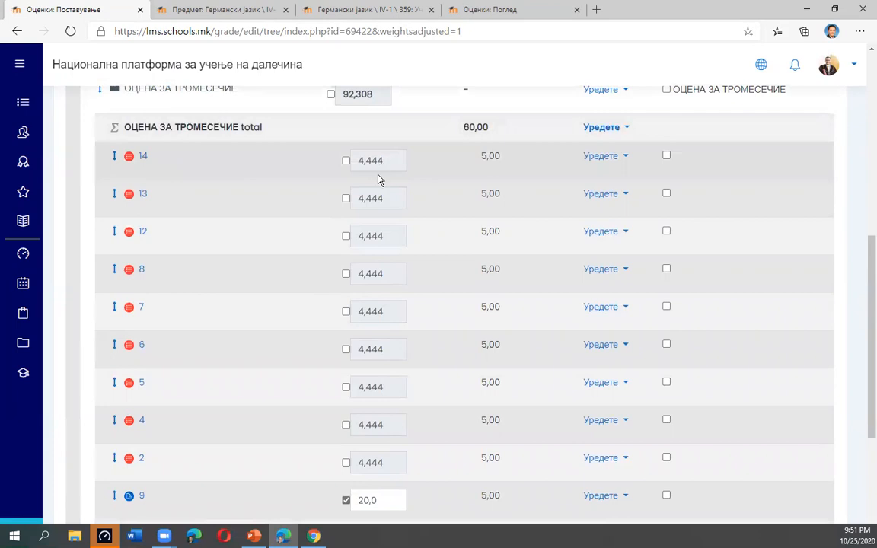
{"action": "scroll", "coordinate": [381, 213], "scroll_direction": "down", "scroll_amount": 2}
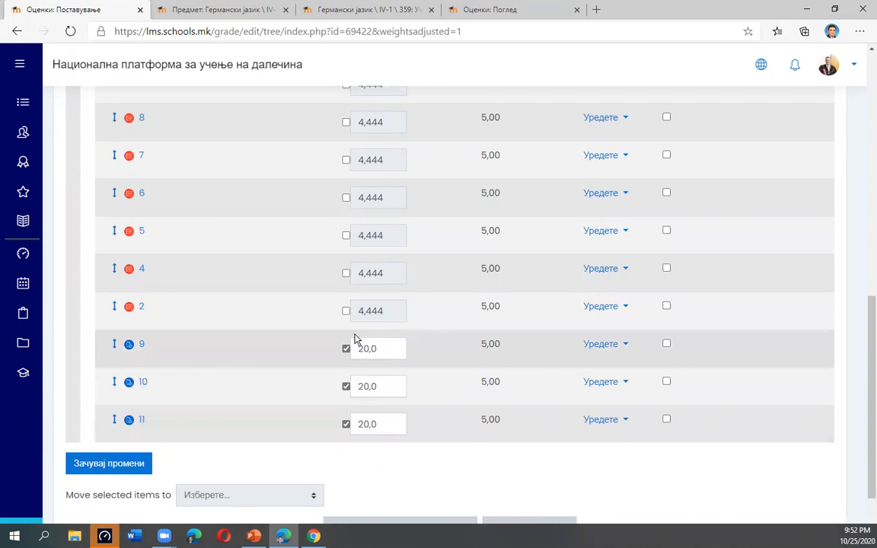
{"action": "left_click", "coordinate": [102, 468]}
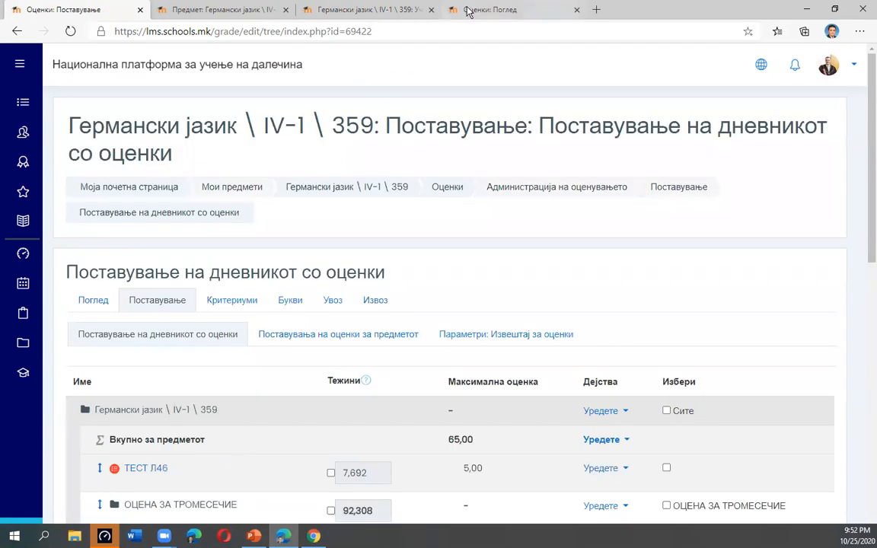
- Reload the student's user report and review the calculated weights of the items in ОЦЕНА ЗА ТРОМЕСЕЧИЕ
{"action": "left_click", "coordinate": [483, 15]}
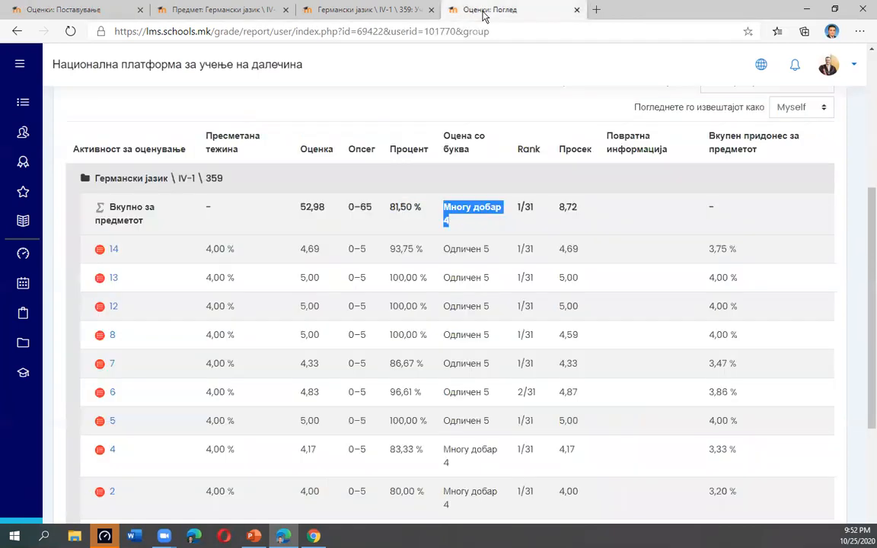
{"action": "scroll", "coordinate": [97, 137], "scroll_direction": "up", "scroll_amount": 3}
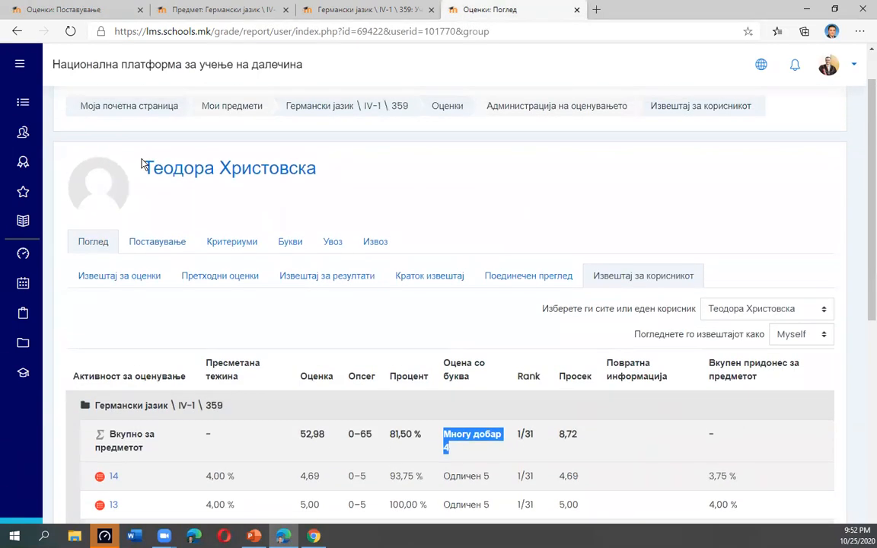
{"action": "left_click", "coordinate": [70, 32]}
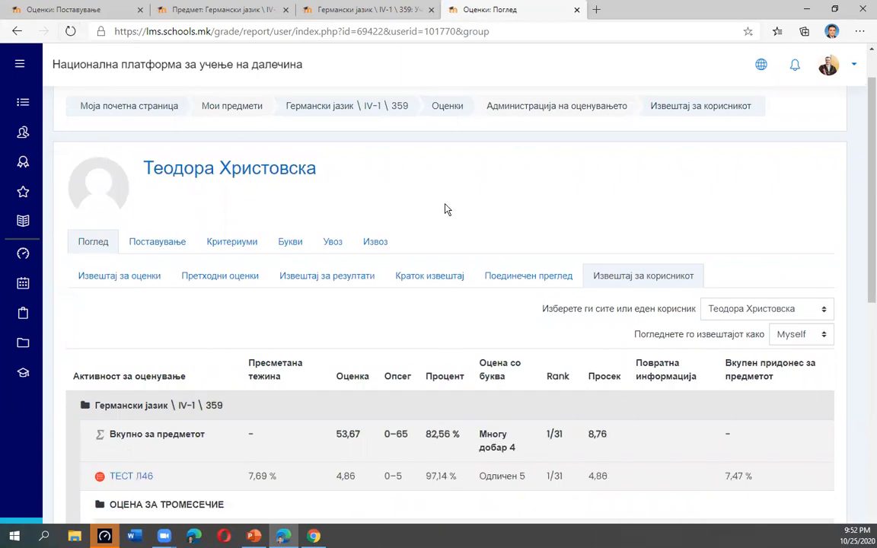
{"action": "scroll", "coordinate": [446, 210], "scroll_direction": "down", "scroll_amount": 3}
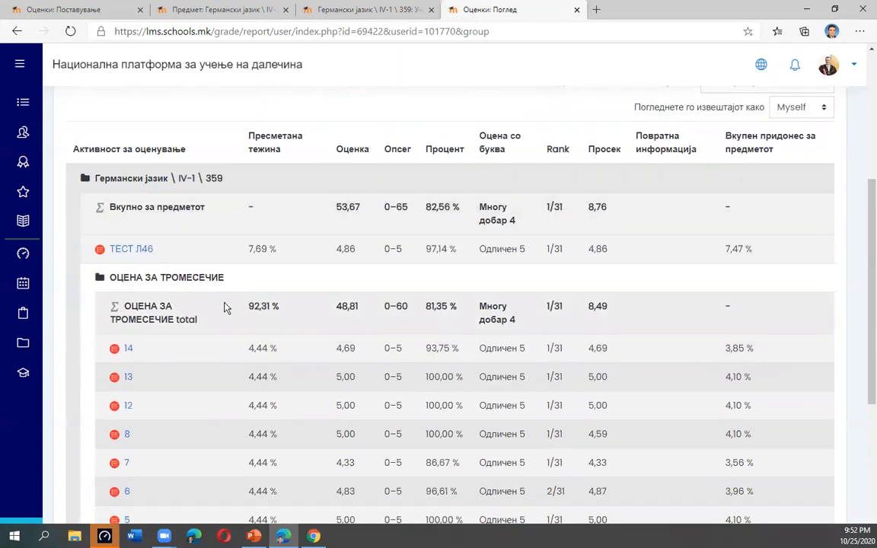
{"action": "scroll", "coordinate": [251, 308], "scroll_direction": "down", "scroll_amount": 2}
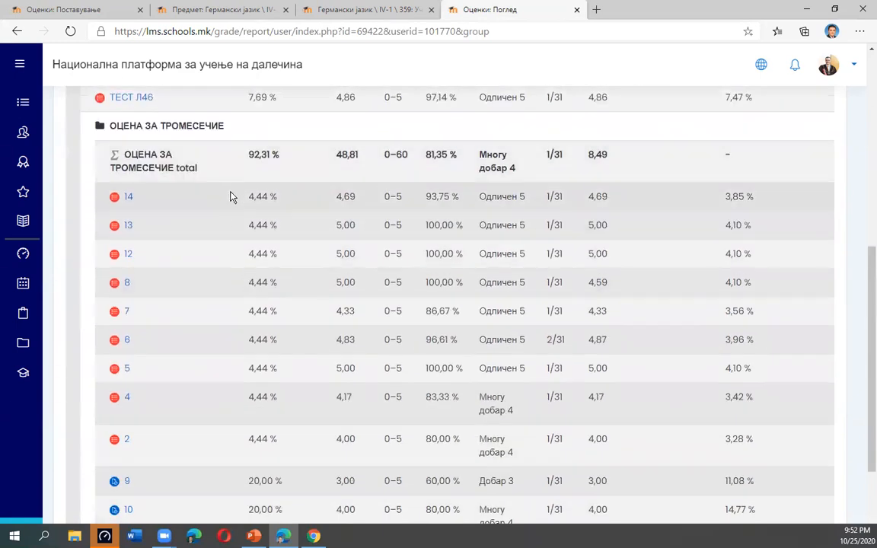
{"action": "scroll", "coordinate": [235, 192], "scroll_direction": "down", "scroll_amount": 2}
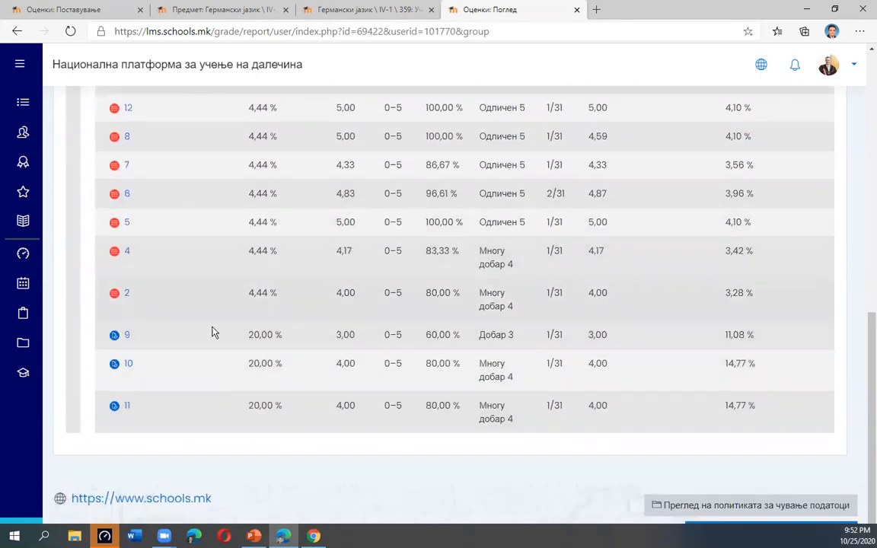
{"action": "scroll", "coordinate": [349, 418], "scroll_direction": "up", "scroll_amount": 2}
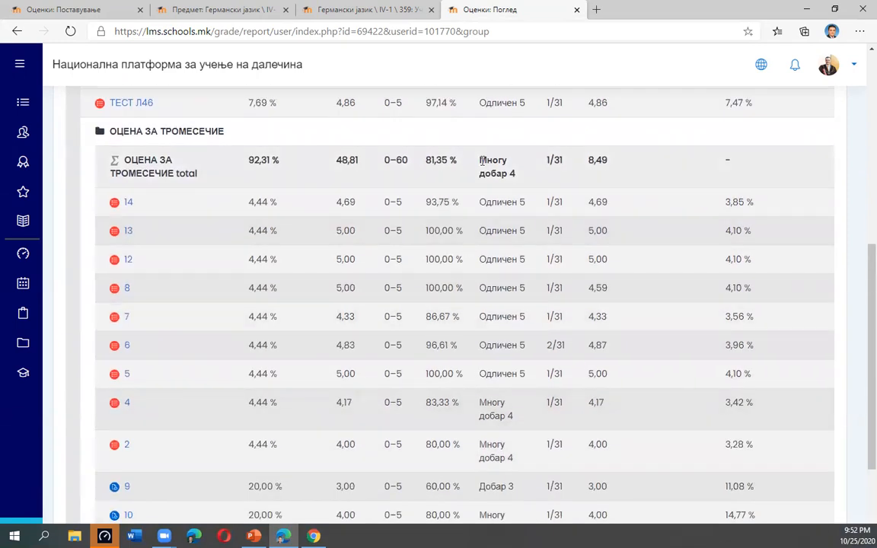
- Examine the percentage and letter grade of the ОЦЕНА ЗА ТРОМЕСЕЧИЕ total in the student's user report
{"action": "triple_click", "coordinate": [481, 157]}
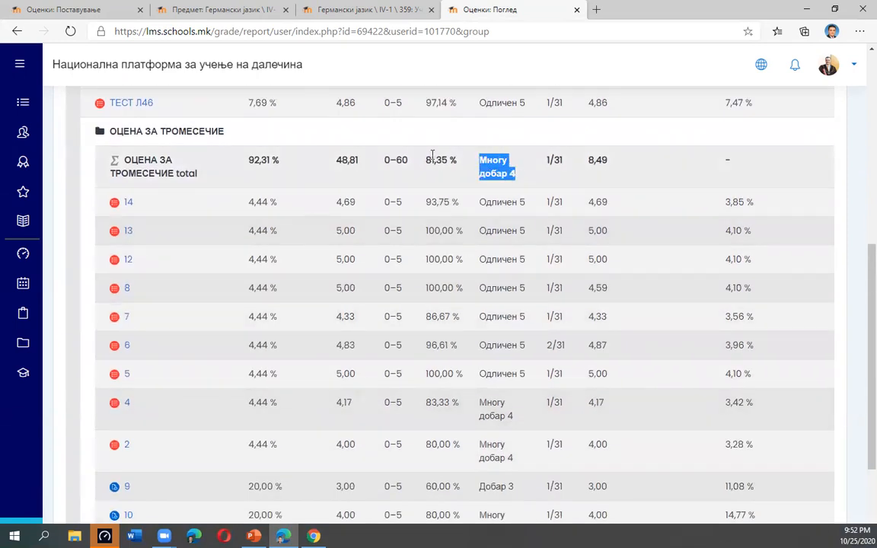
{"action": "left_click_drag", "start_coordinate": [425, 165], "coordinate": [523, 181]}
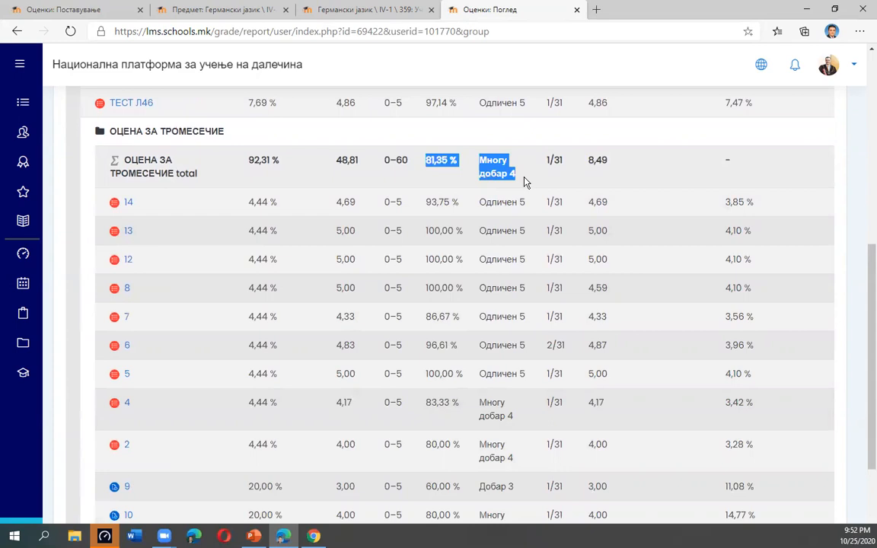
{"action": "left_click", "coordinate": [524, 182]}
{"action": "scroll", "coordinate": [524, 182], "scroll_direction": "down", "scroll_amount": 1}
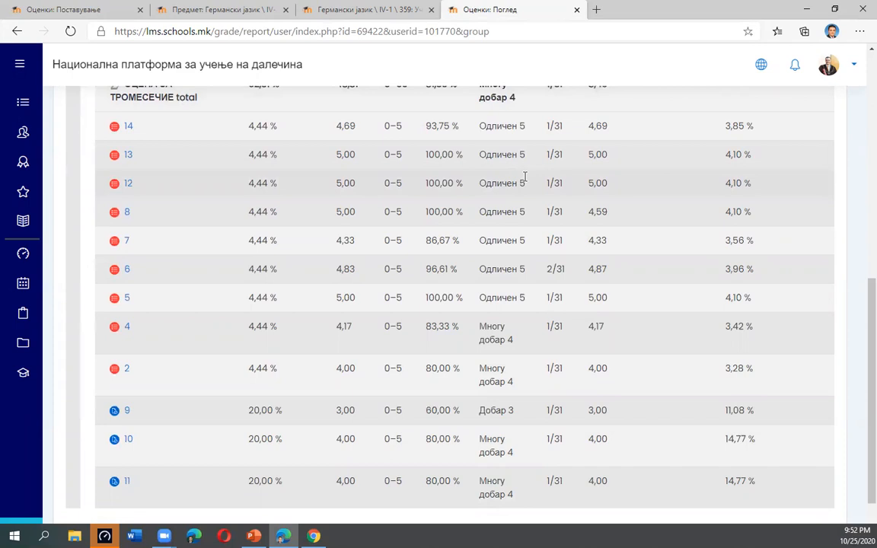
{"action": "scroll", "coordinate": [524, 178], "scroll_direction": "up", "scroll_amount": 4}
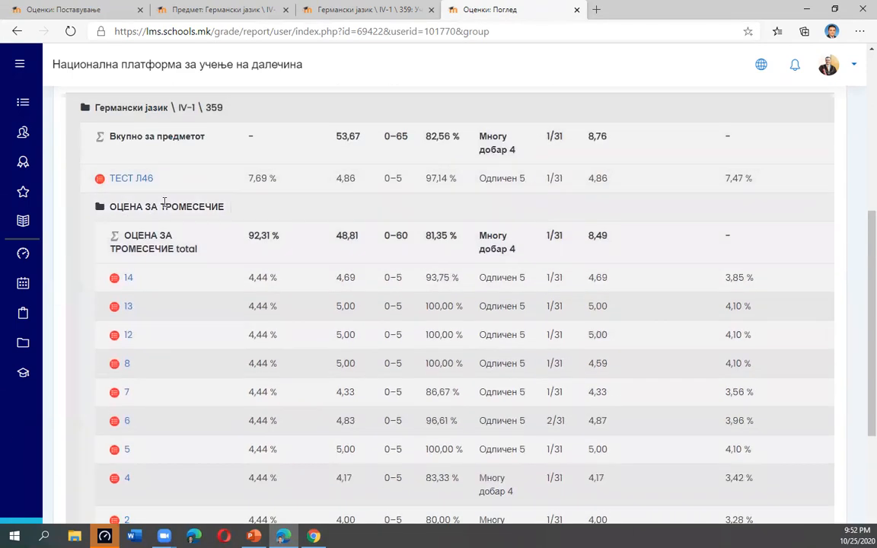
{"action": "left_click_drag", "start_coordinate": [161, 202], "coordinate": [234, 212]}
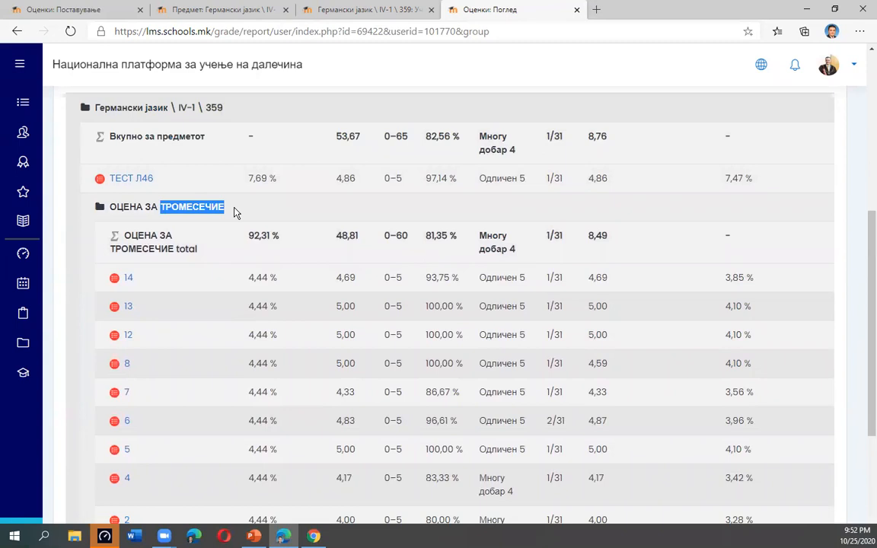
{"action": "left_click", "coordinate": [234, 208]}
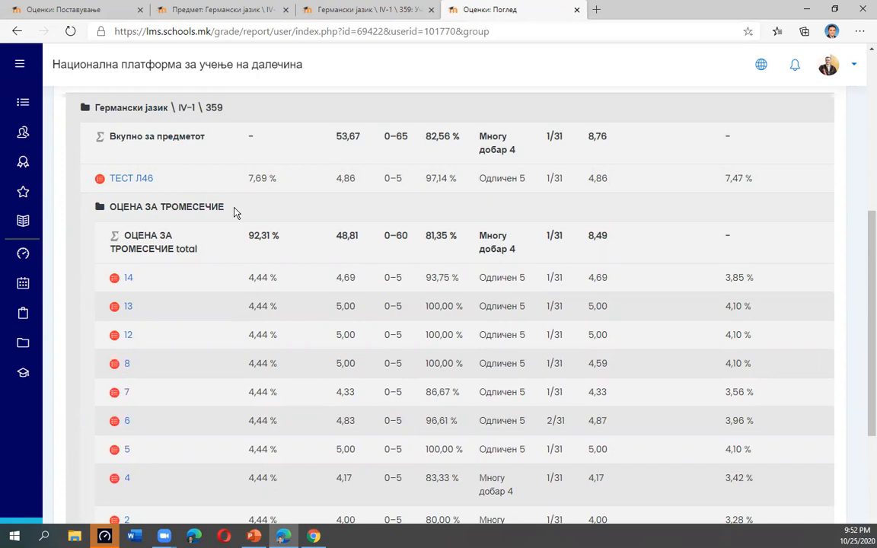
{"action": "scroll", "coordinate": [240, 210], "scroll_direction": "down", "scroll_amount": 3}
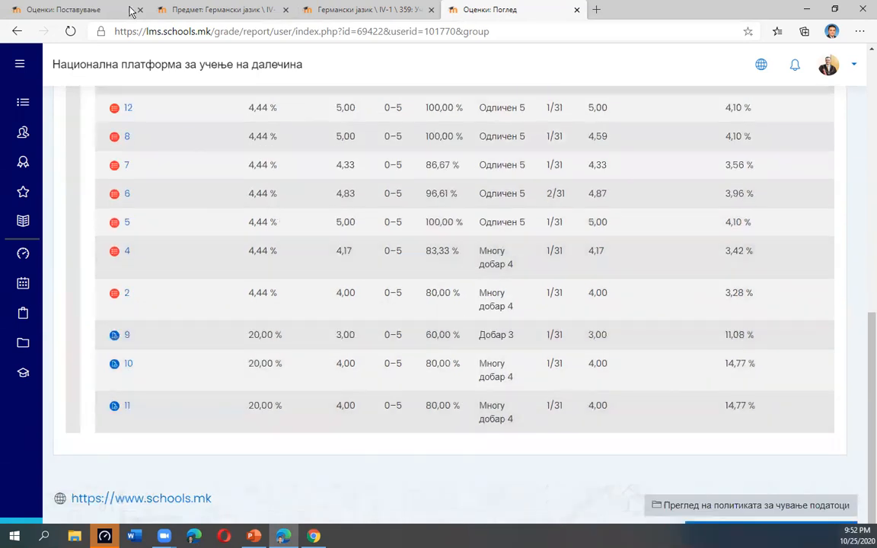
- Add a grade category named ПИСМЕНА ОЦЕНА in the gradebook setup, save it and complete the grade recalculation
{"action": "left_click", "coordinate": [86, 11]}
{"action": "scroll", "coordinate": [511, 327], "scroll_direction": "down", "scroll_amount": 8}
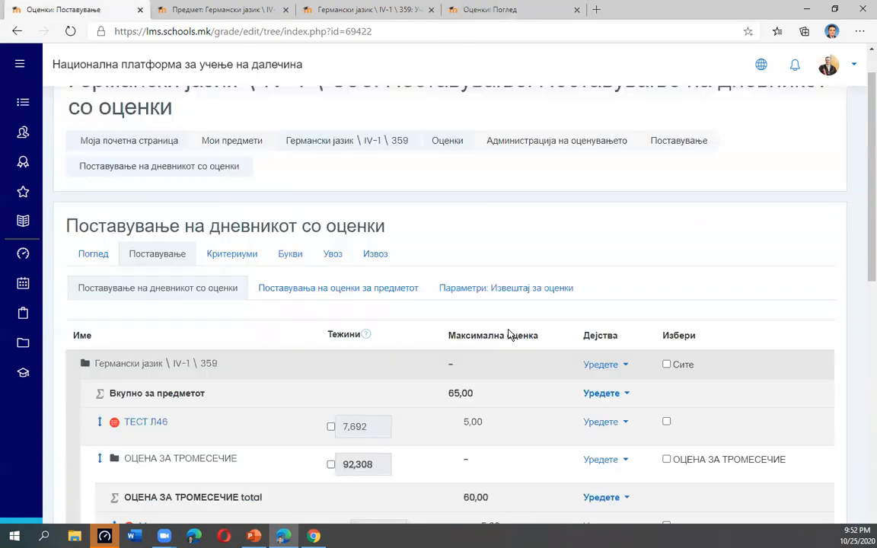
{"action": "scroll", "coordinate": [295, 250], "scroll_direction": "up", "scroll_amount": 7}
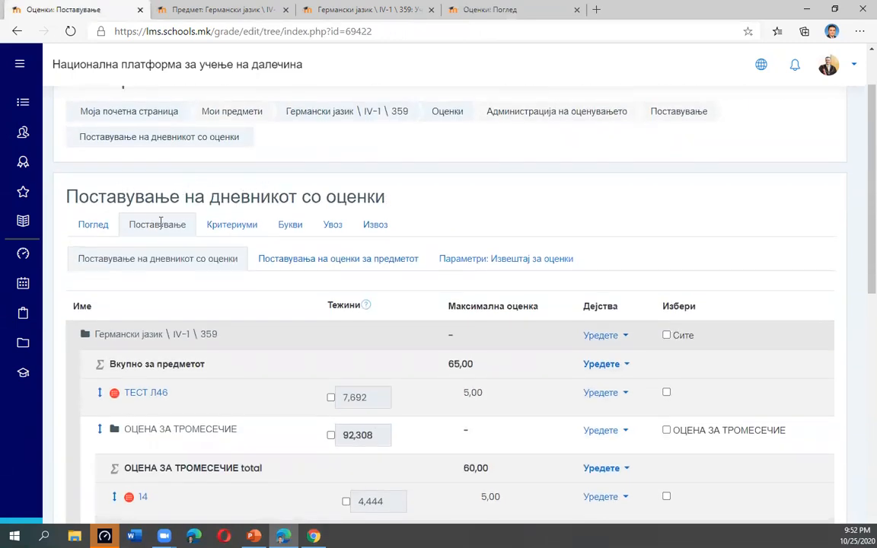
{"action": "scroll", "coordinate": [363, 337], "scroll_direction": "down", "scroll_amount": 15}
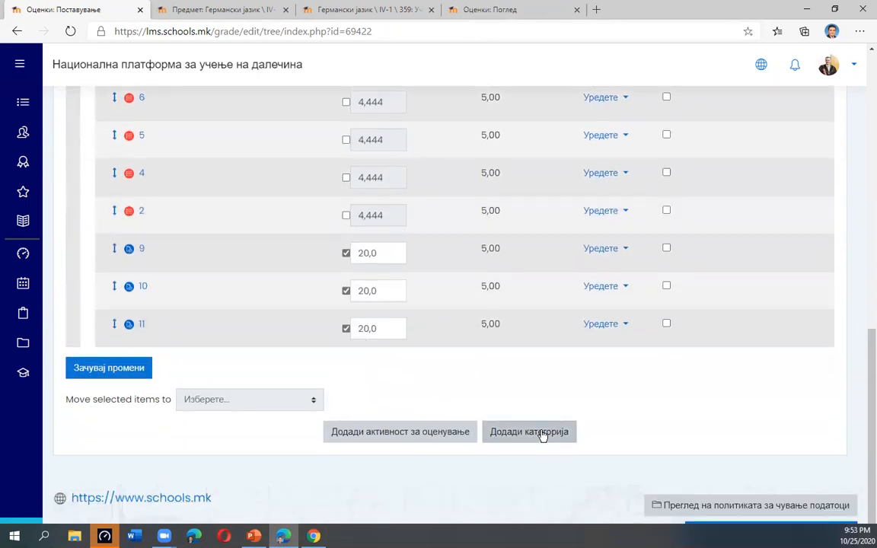
{"action": "left_click", "coordinate": [537, 432]}
{"action": "left_click", "coordinate": [295, 280]}
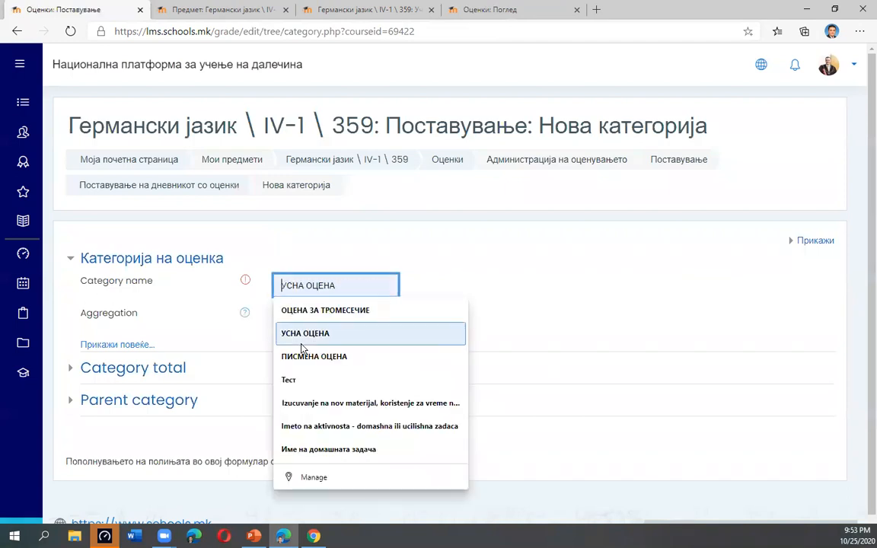
{"action": "left_click", "coordinate": [304, 358]}
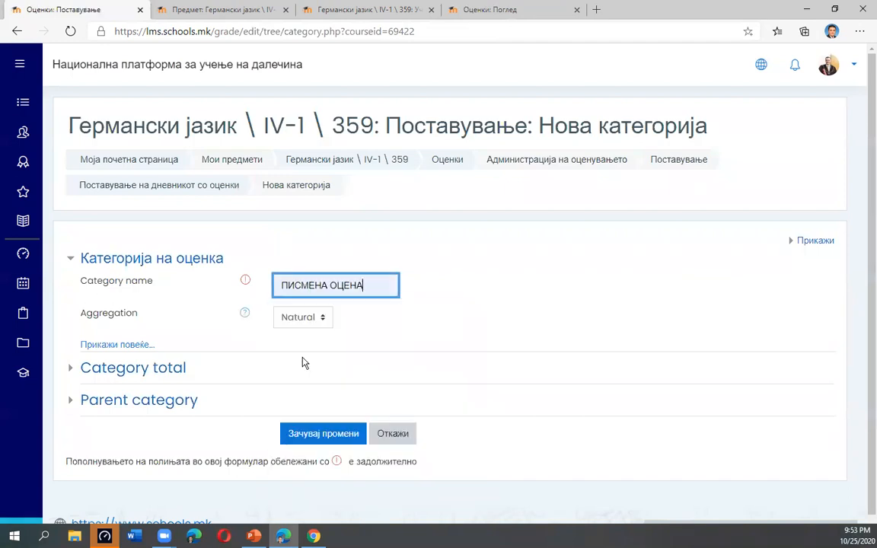
{"action": "left_click", "coordinate": [316, 435]}
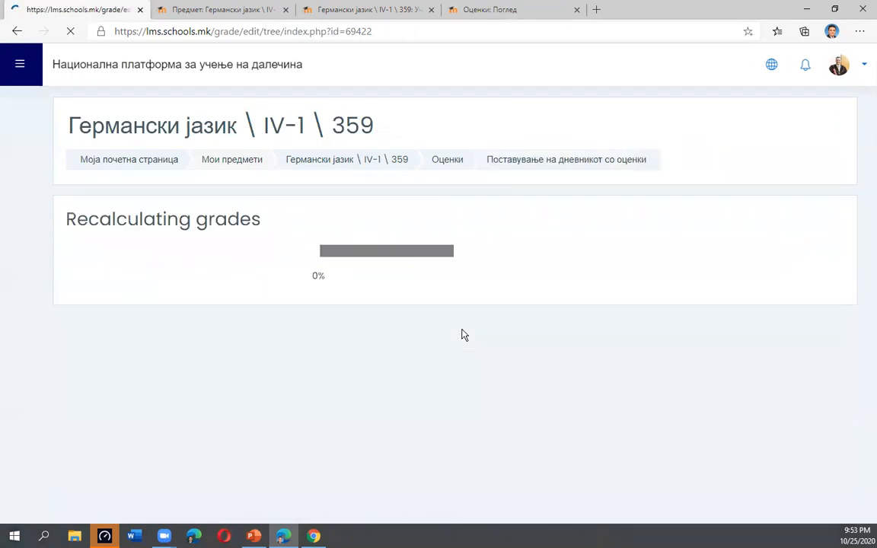
{"action": "left_click", "coordinate": [460, 305]}
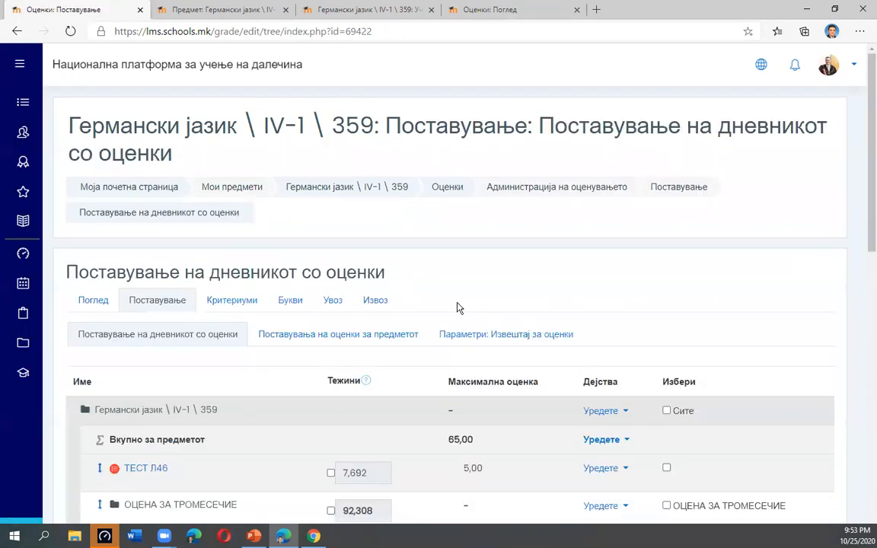
- Move the grade item ТЕСТ Л46 into the category ПИСМЕНА ОЦЕНА and complete the grade recalculation
{"action": "scroll", "coordinate": [458, 307], "scroll_direction": "down", "scroll_amount": 2}
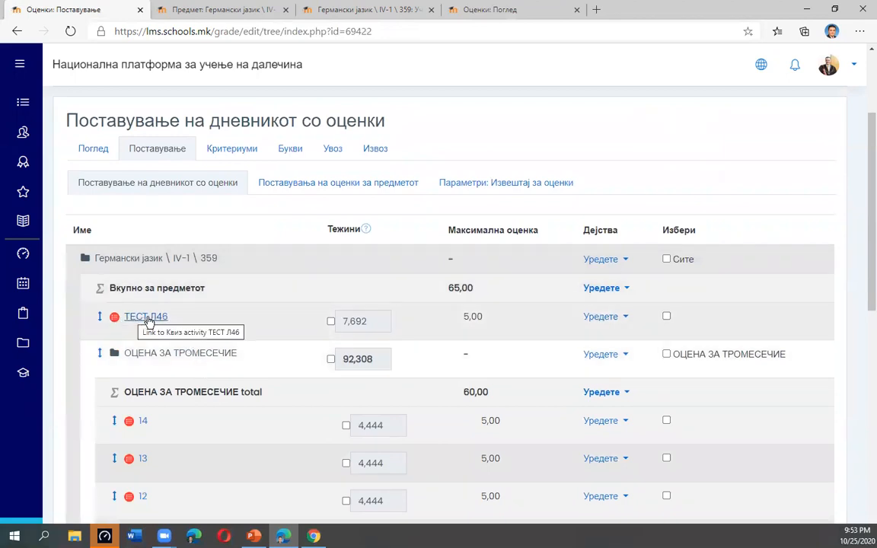
{"action": "left_click", "coordinate": [667, 318]}
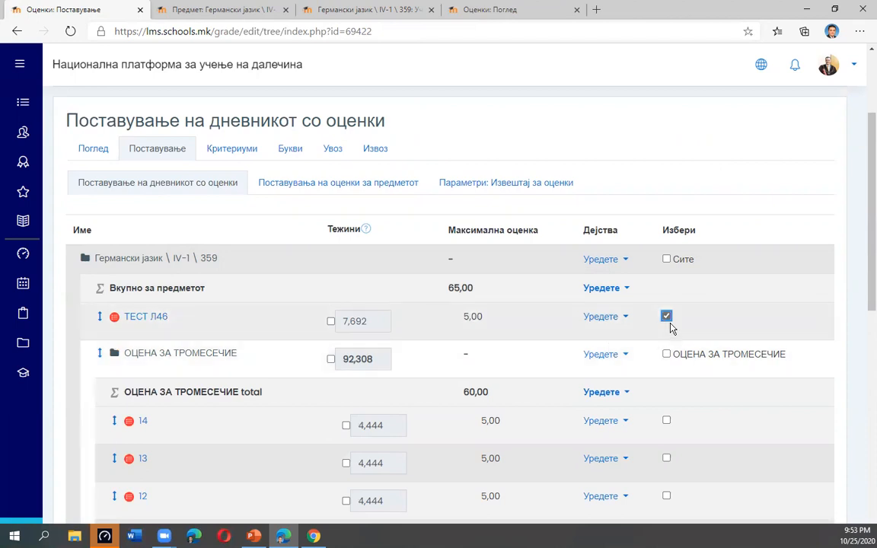
{"action": "scroll", "coordinate": [670, 327], "scroll_direction": "down", "scroll_amount": 7}
{"action": "left_click", "coordinate": [238, 401]}
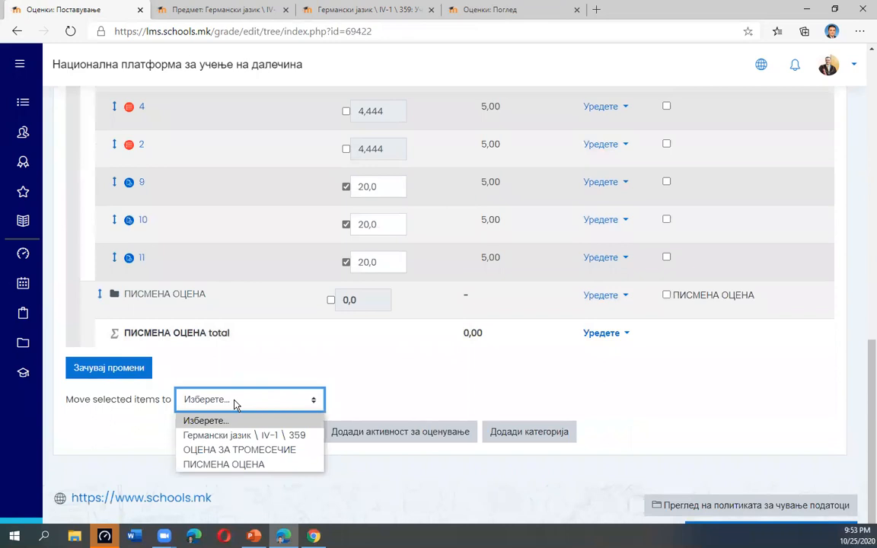
{"action": "left_click", "coordinate": [232, 464]}
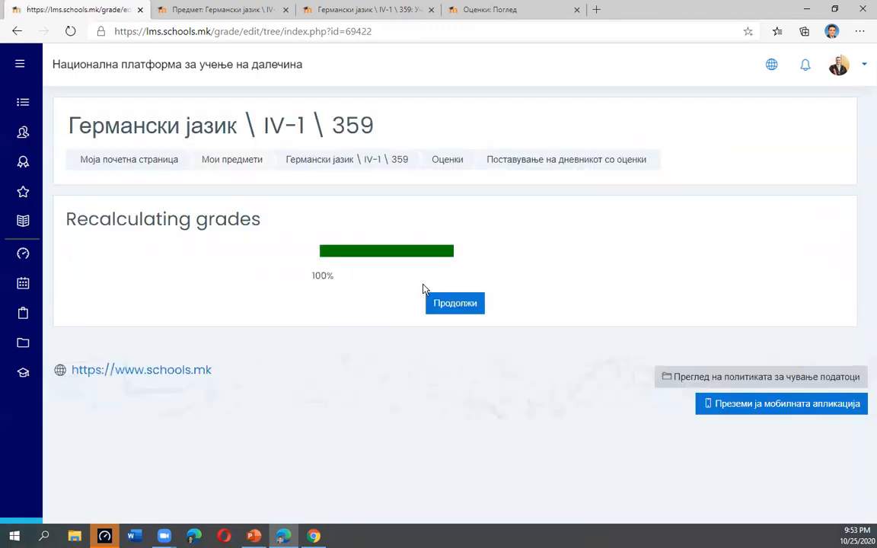
{"action": "left_click", "coordinate": [444, 303]}
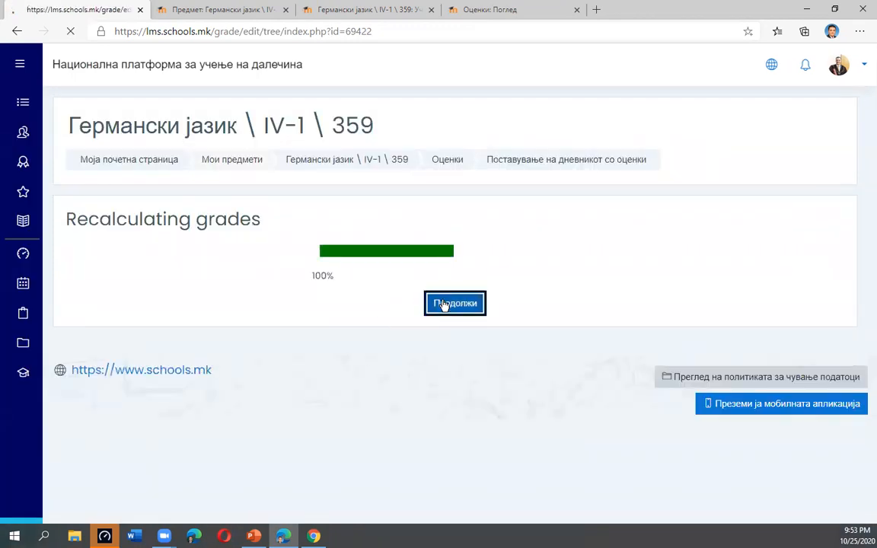
- Check the contents of the categories ОЦЕНА ЗА ТРОМЕСЕЧИЕ and ПИСМЕНА ОЦЕНА and save the gradebook setup
{"action": "scroll", "coordinate": [289, 328], "scroll_direction": "down", "scroll_amount": 3}
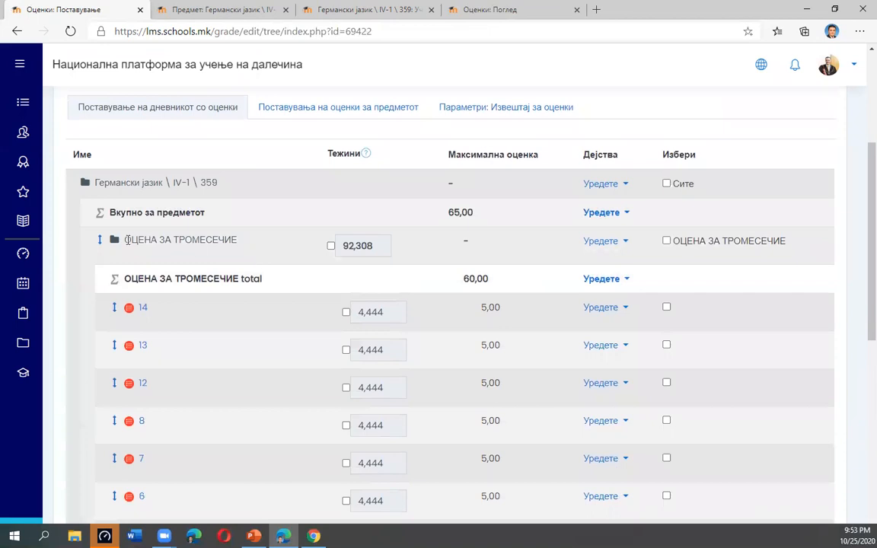
{"action": "left_click_drag", "start_coordinate": [126, 240], "coordinate": [250, 249]}
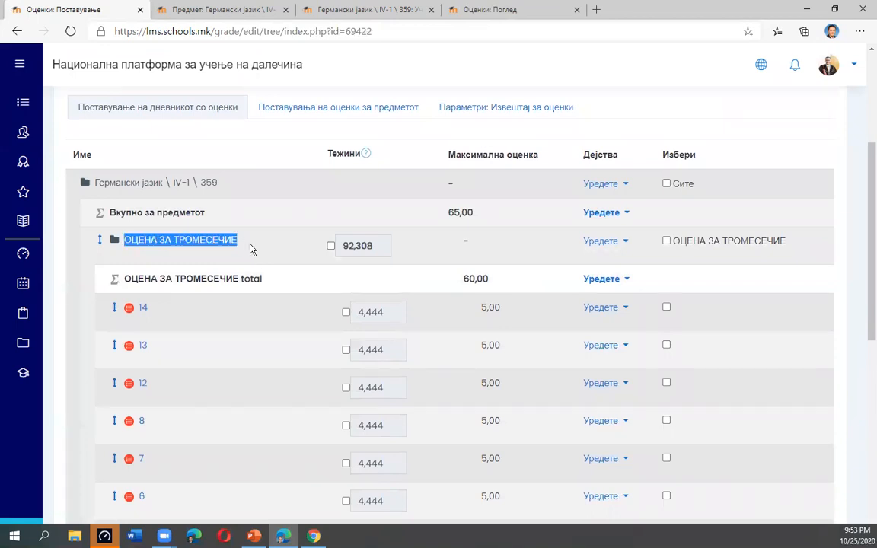
{"action": "scroll", "coordinate": [148, 178], "scroll_direction": "down", "scroll_amount": 5}
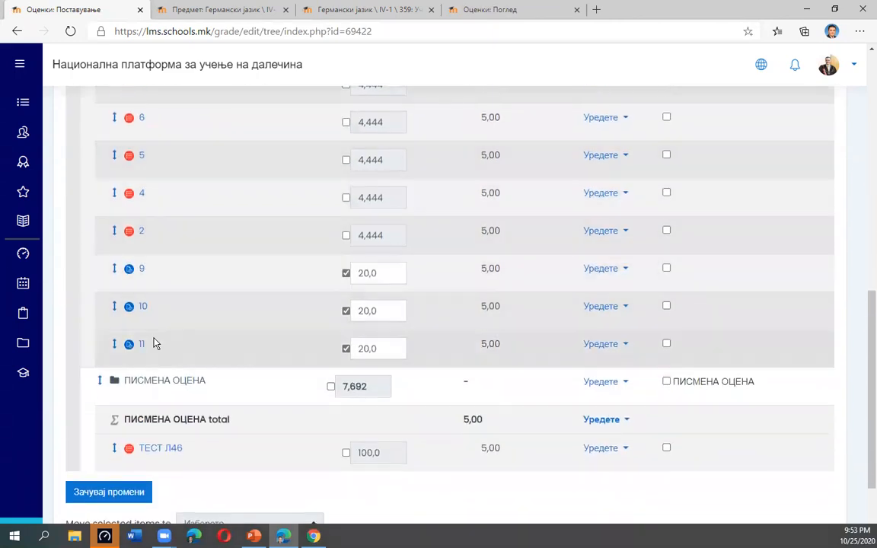
{"action": "scroll", "coordinate": [155, 349], "scroll_direction": "down", "scroll_amount": 1}
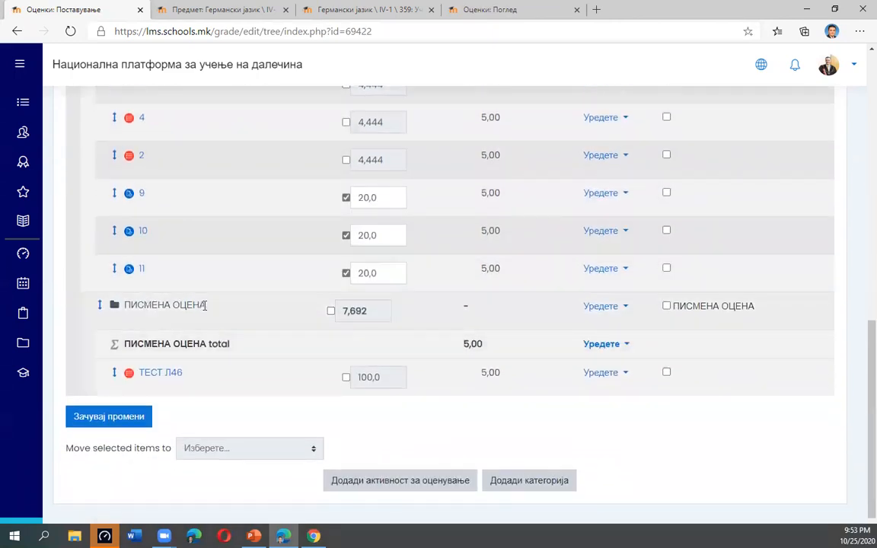
{"action": "left_click_drag", "start_coordinate": [145, 345], "coordinate": [206, 345]}
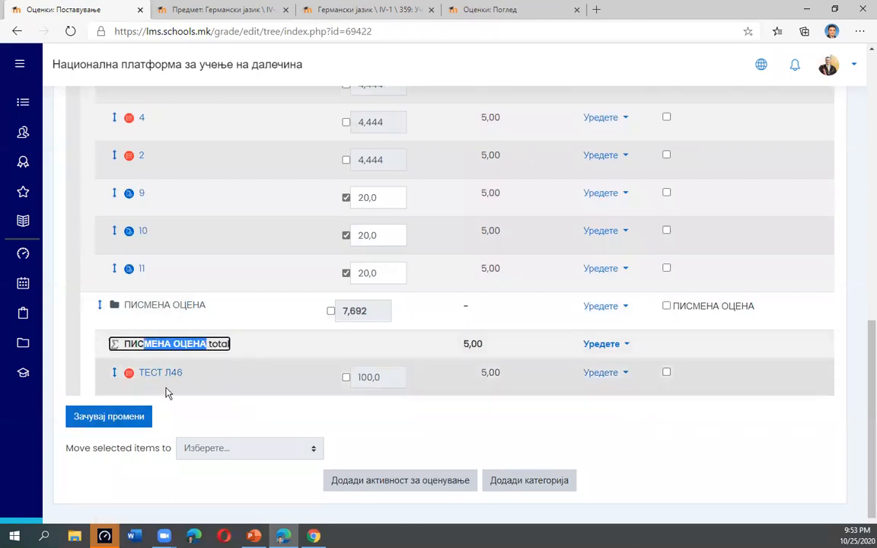
{"action": "left_click", "coordinate": [112, 418]}
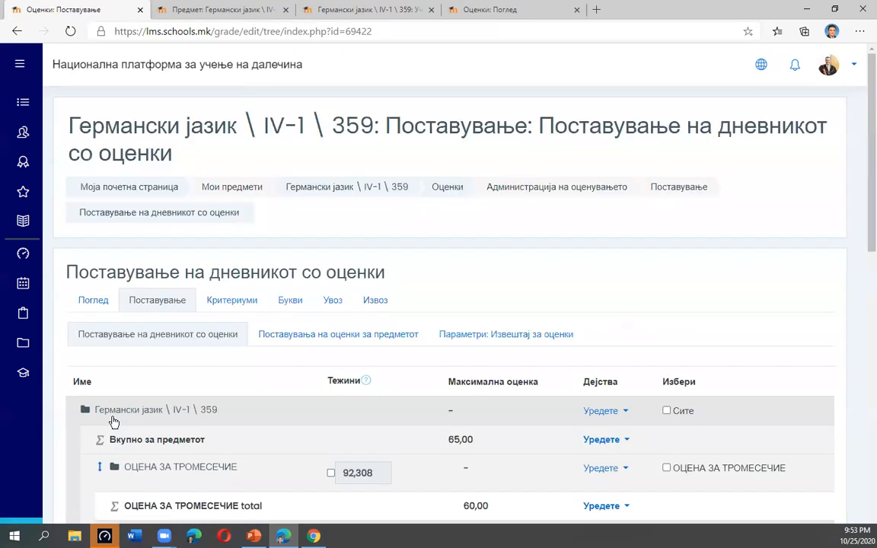
- Reload the student's user report and examine the ОЦЕНА ЗА ТРОМЕСЕЧИЕ and ПИСМЕНА ОЦЕНА totals with their percentages and letter grades
{"action": "left_click", "coordinate": [507, 13]}
{"action": "scroll", "coordinate": [297, 221], "scroll_direction": "up", "scroll_amount": 10}
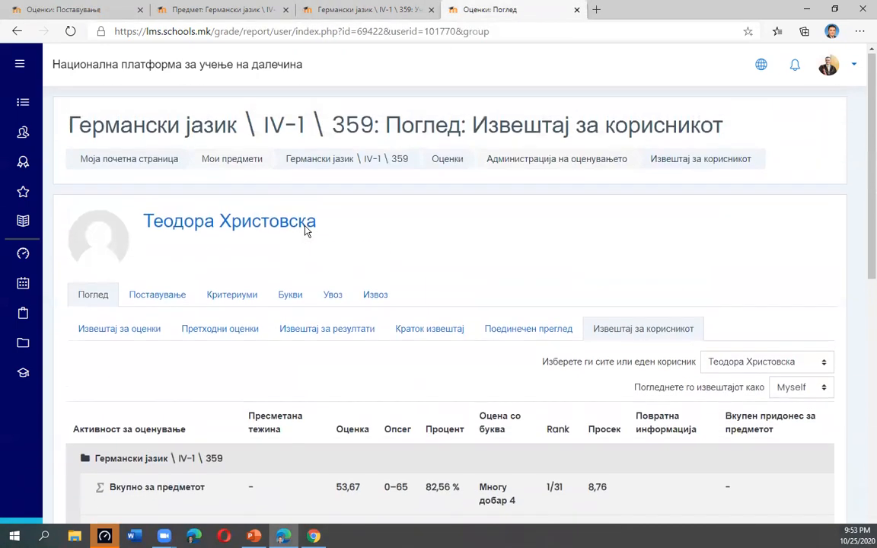
{"action": "left_click", "coordinate": [70, 32]}
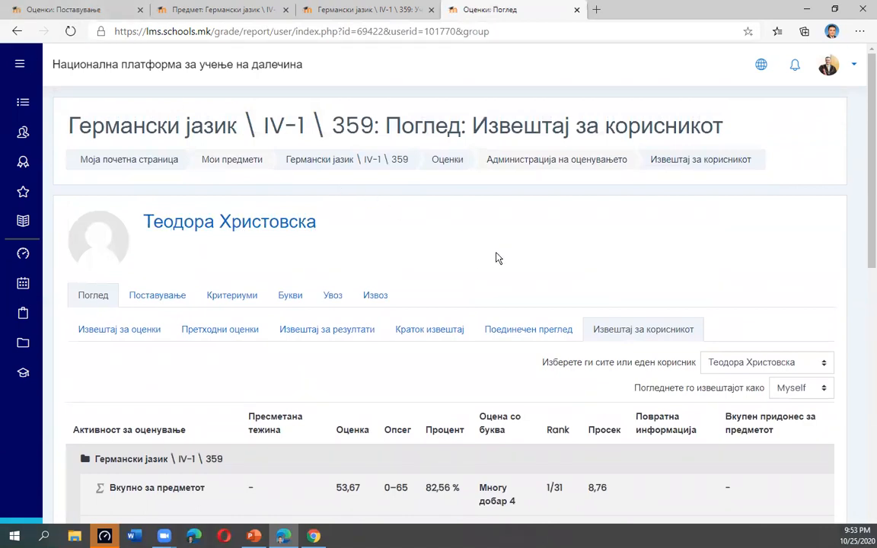
{"action": "scroll", "coordinate": [495, 267], "scroll_direction": "down", "scroll_amount": 3}
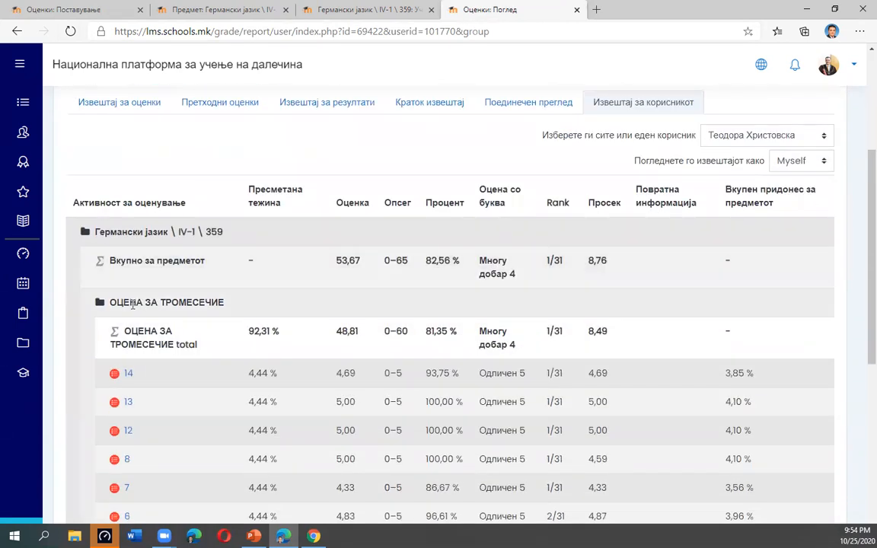
{"action": "left_click_drag", "start_coordinate": [249, 331], "coordinate": [628, 341]}
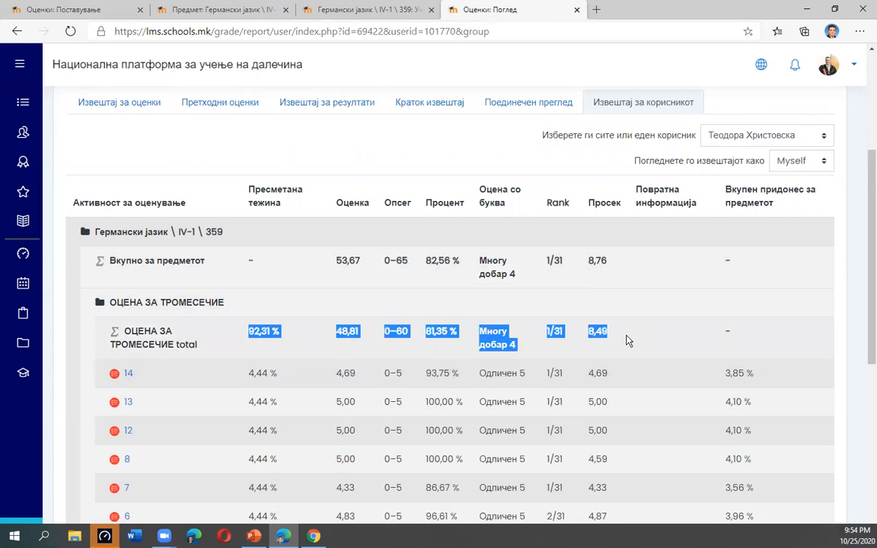
{"action": "scroll", "coordinate": [628, 341], "scroll_direction": "down", "scroll_amount": 5}
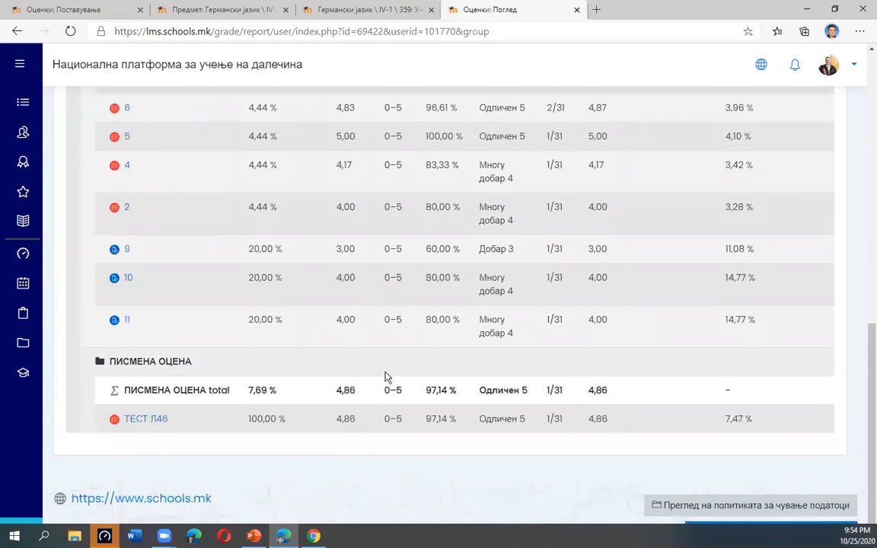
{"action": "left_click_drag", "start_coordinate": [141, 390], "coordinate": [619, 391]}
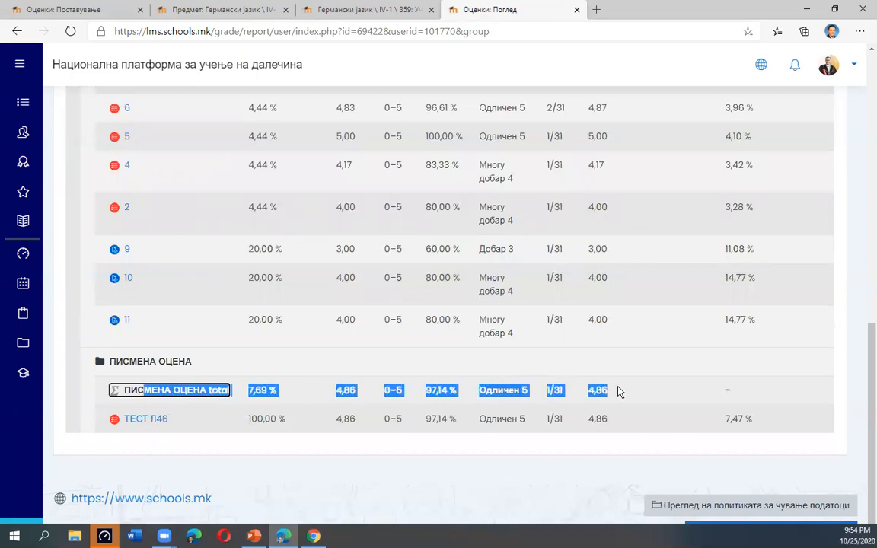
{"action": "left_click", "coordinate": [457, 391]}
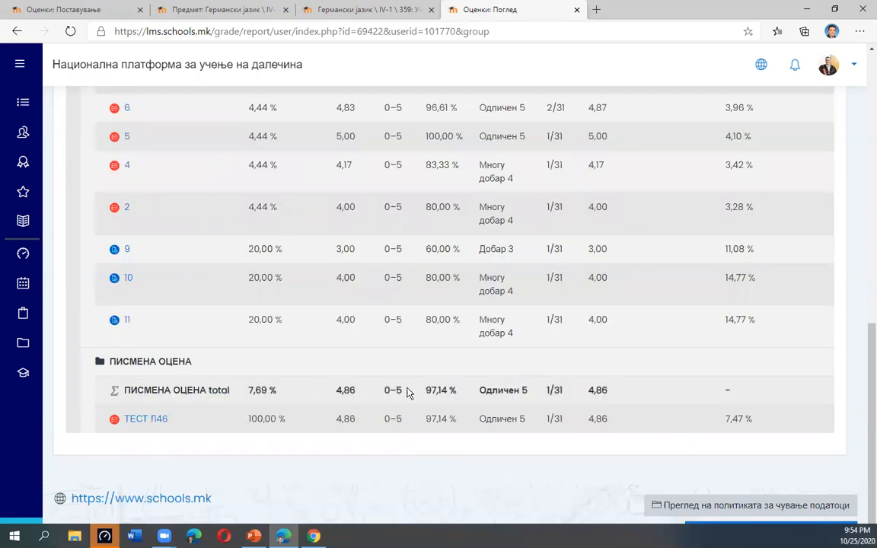
{"action": "left_click_drag", "start_coordinate": [426, 391], "coordinate": [459, 392]}
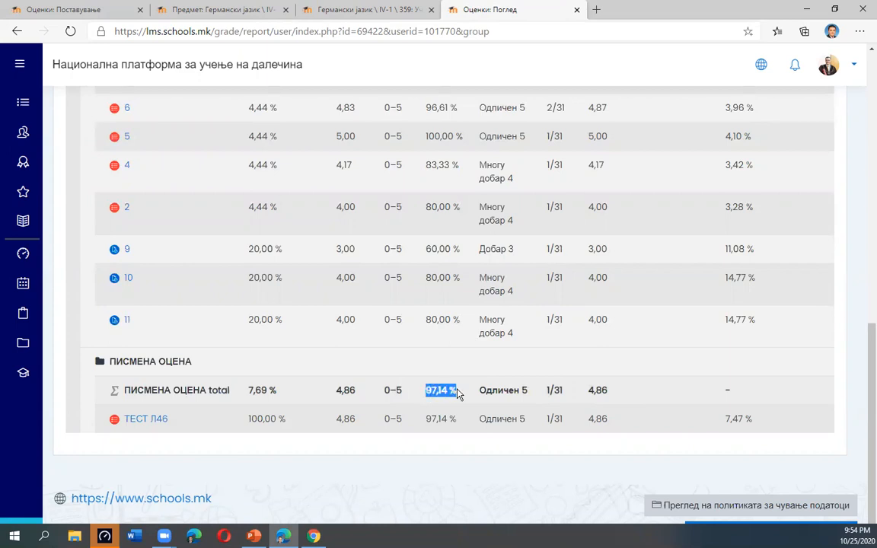
- Compare the placement of the ОЦЕНА ЗА ТРОМЕСЕЧИЕ category and the ПИСМЕНА ОЦЕНА total in the student's user report
{"action": "scroll", "coordinate": [458, 392], "scroll_direction": "up", "scroll_amount": 5}
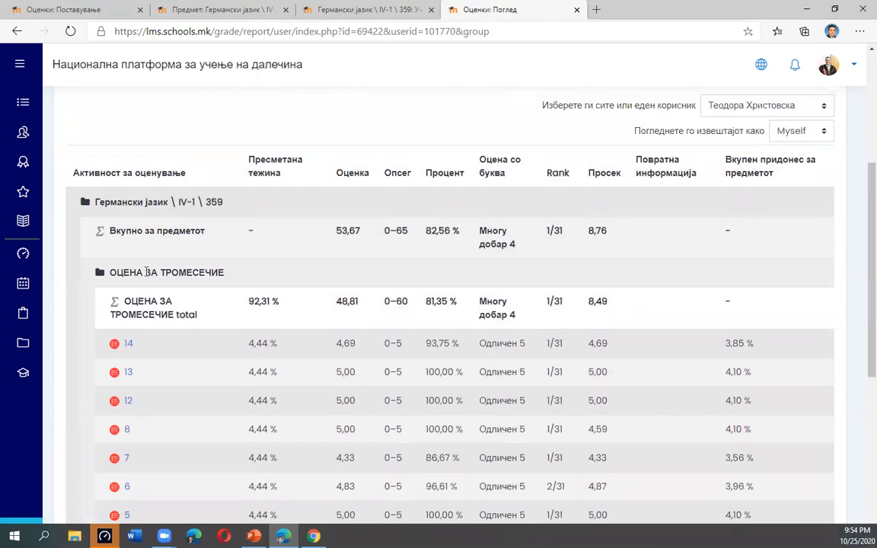
{"action": "left_click_drag", "start_coordinate": [153, 272], "coordinate": [259, 275]}
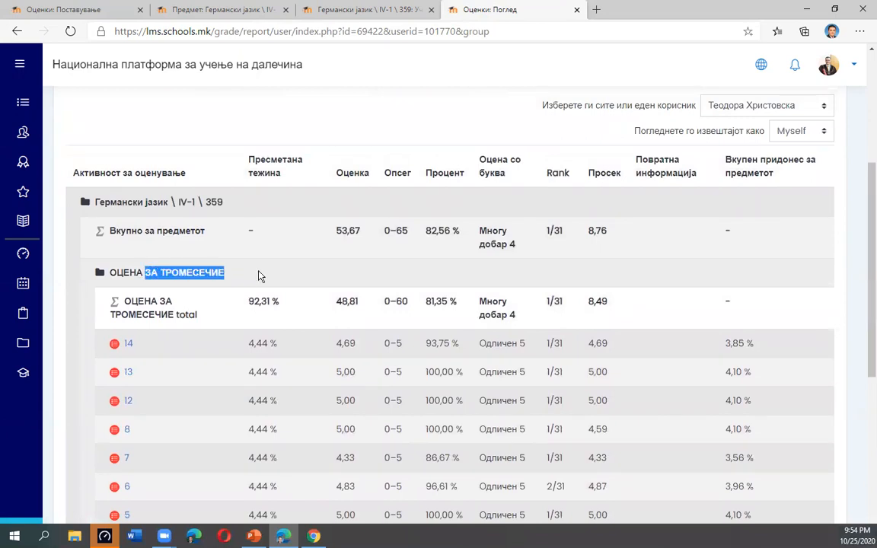
{"action": "scroll", "coordinate": [259, 275], "scroll_direction": "down", "scroll_amount": 5}
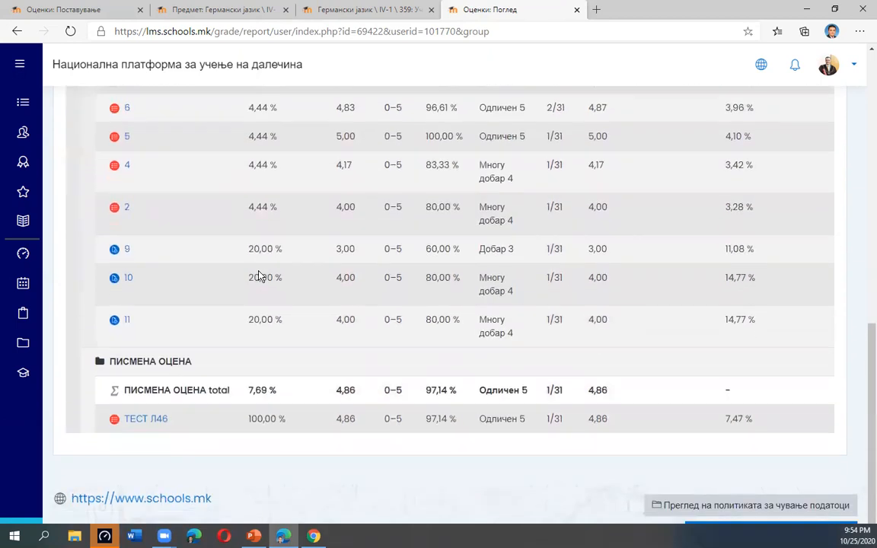
{"action": "left_click_drag", "start_coordinate": [162, 390], "coordinate": [235, 393]}
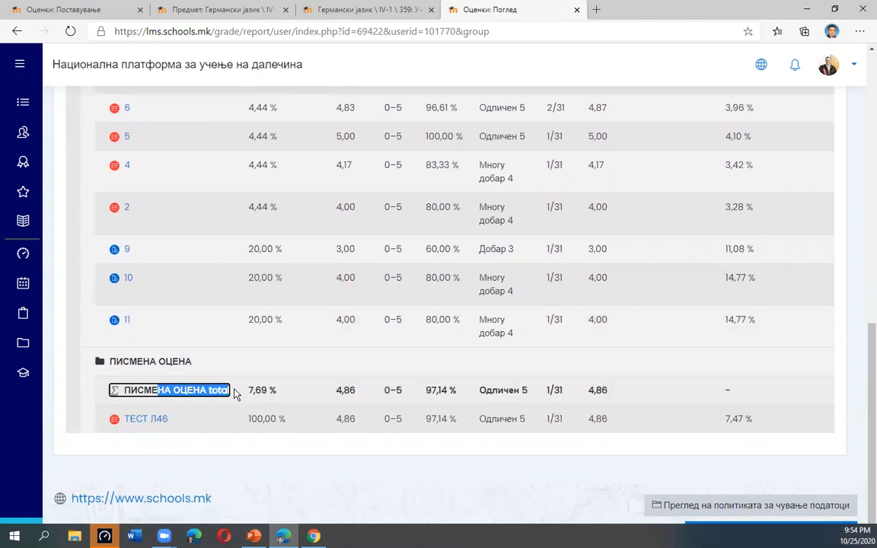
{"action": "scroll", "coordinate": [232, 293], "scroll_direction": "up", "scroll_amount": 8}
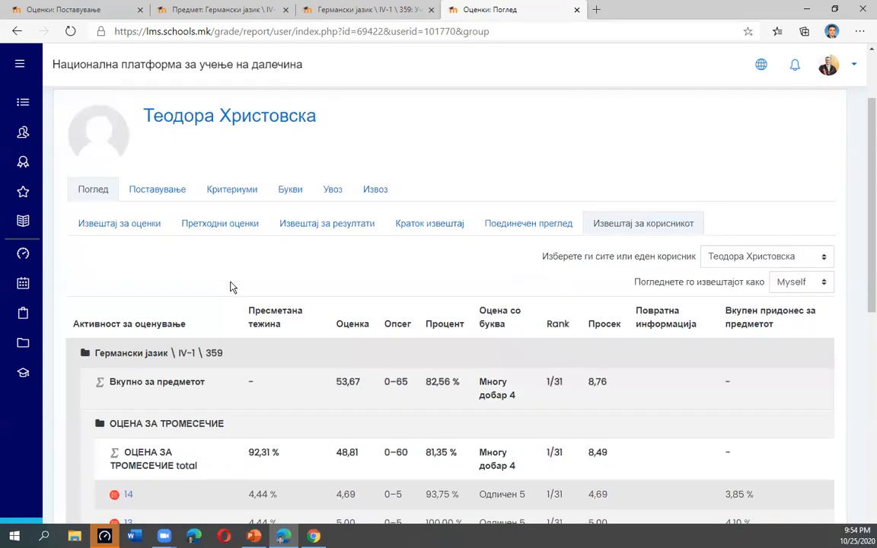
- Return to the course page, look through its sections and turn editing on
{"action": "left_click", "coordinate": [99, 14]}
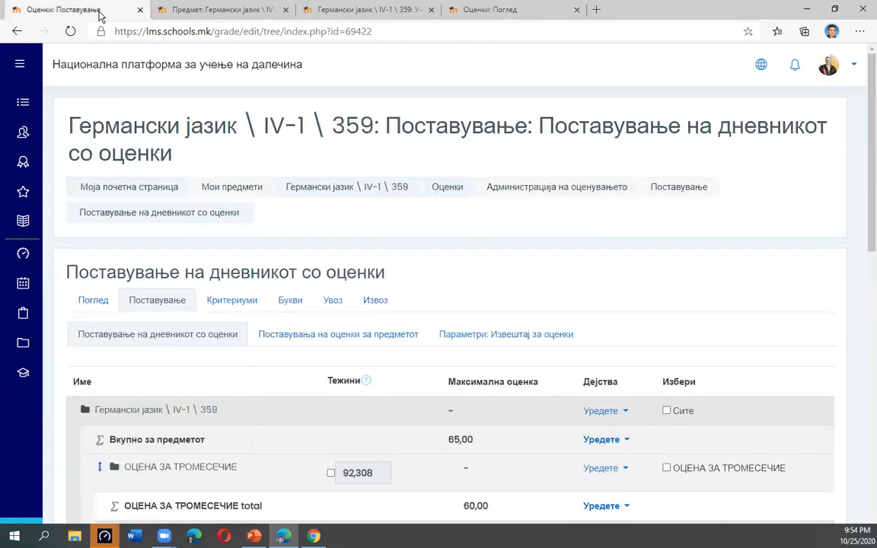
{"action": "left_click", "coordinate": [192, 14]}
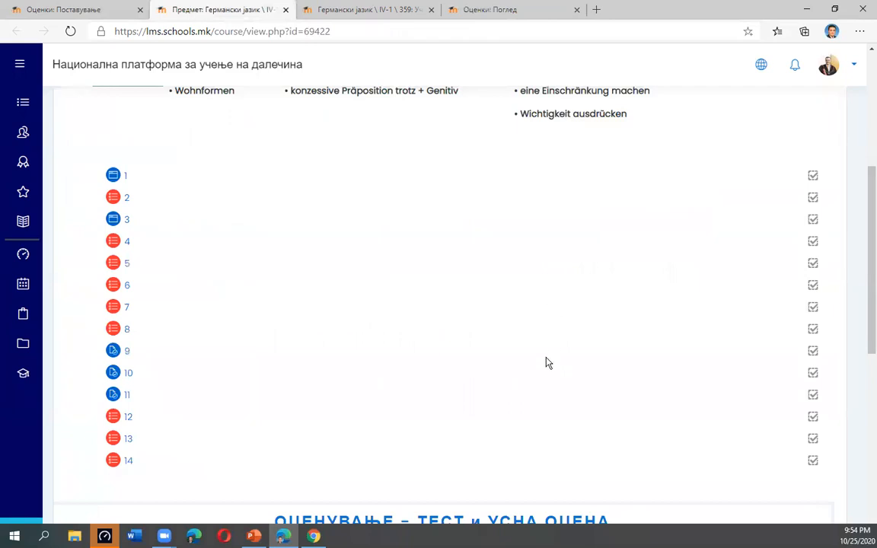
{"action": "scroll", "coordinate": [546, 362], "scroll_direction": "up", "scroll_amount": 4}
{"action": "scroll", "coordinate": [546, 234], "scroll_direction": "down", "scroll_amount": 9}
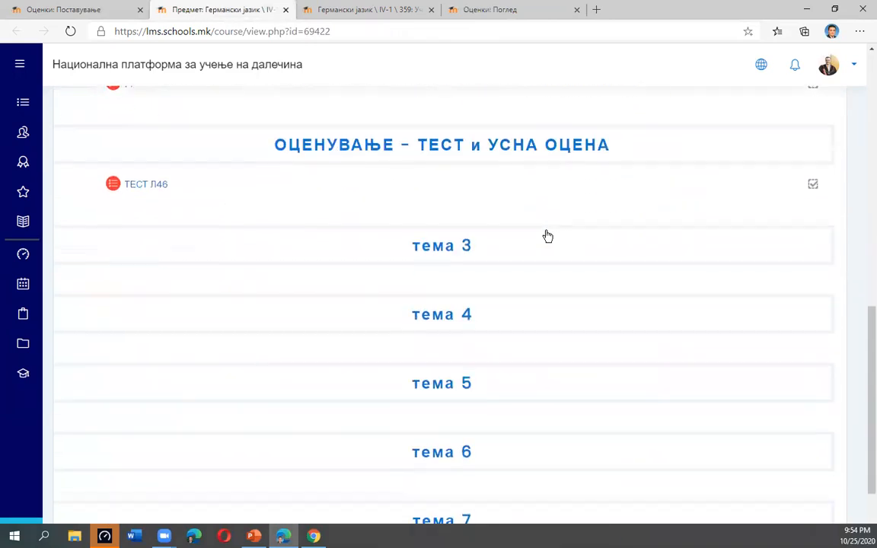
{"action": "scroll", "coordinate": [656, 187], "scroll_direction": "up", "scroll_amount": 5}
{"action": "scroll", "coordinate": [656, 187], "scroll_direction": "up", "scroll_amount": 4}
{"action": "left_click", "coordinate": [693, 164]}
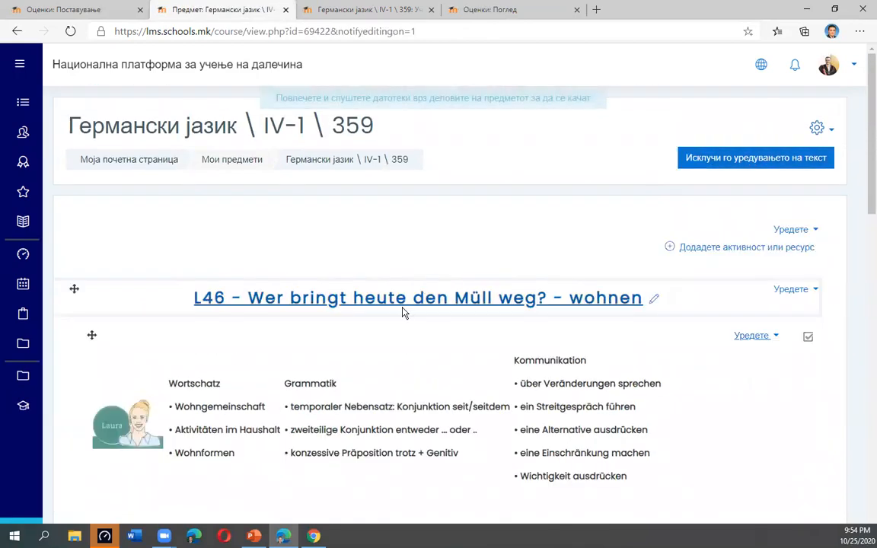
- Rename the course section тема 3 as МАНУЕЛНО ОЦЕНУВАЊЕ
{"action": "scroll", "coordinate": [405, 309], "scroll_direction": "down", "scroll_amount": 6}
{"action": "scroll", "coordinate": [632, 435], "scroll_direction": "down", "scroll_amount": 1}
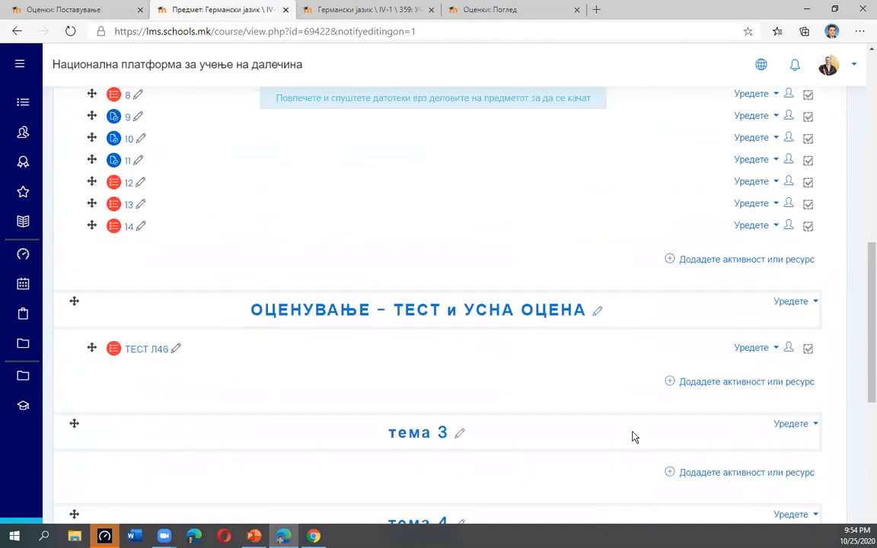
{"action": "left_click", "coordinate": [460, 424]}
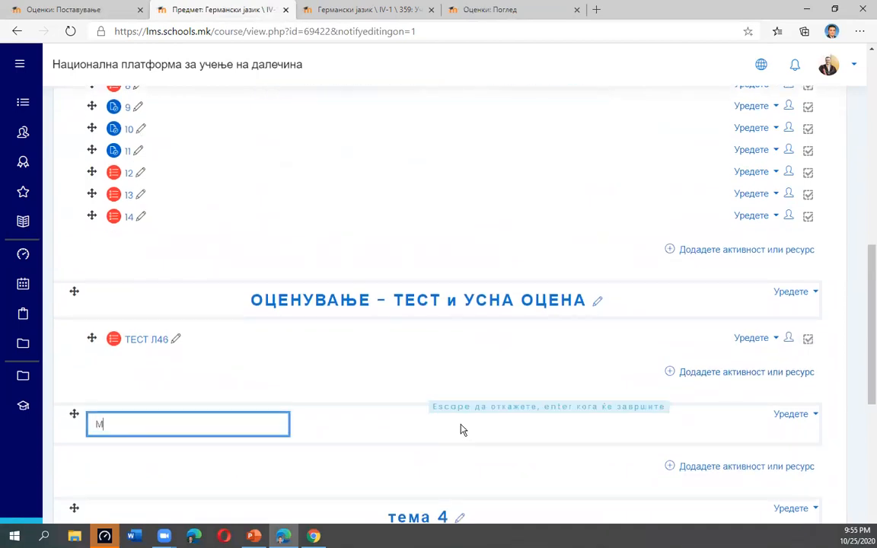
{"action": "type", "text": "МАНУЕЛНО ОЦЕНУВАЊЕ"}
{"action": "key", "text": "Return"}
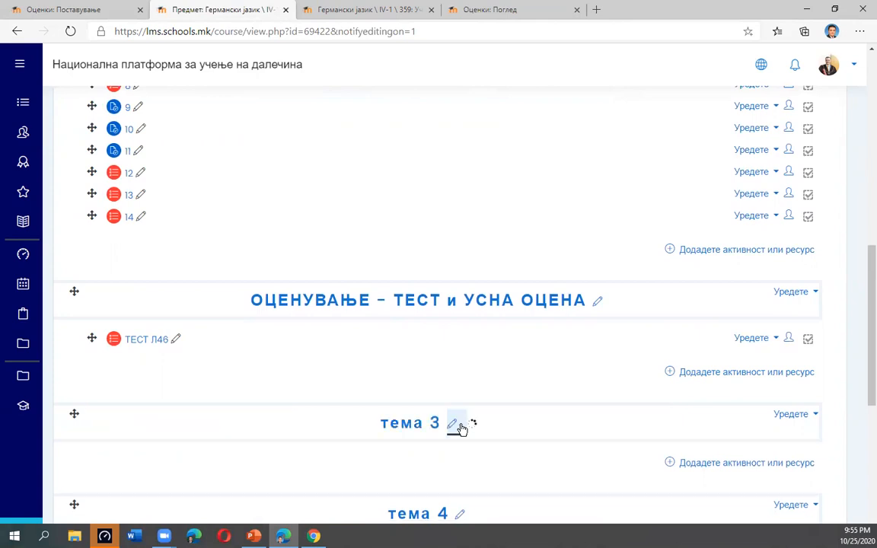
- Add an assignment (Домашна задача) to the section МАНУЕЛНО ОЦЕНУВАЊЕ and name it УСНА ОЦЕНА
{"action": "left_click", "coordinate": [703, 464]}
{"action": "left_click", "coordinate": [315, 155]}
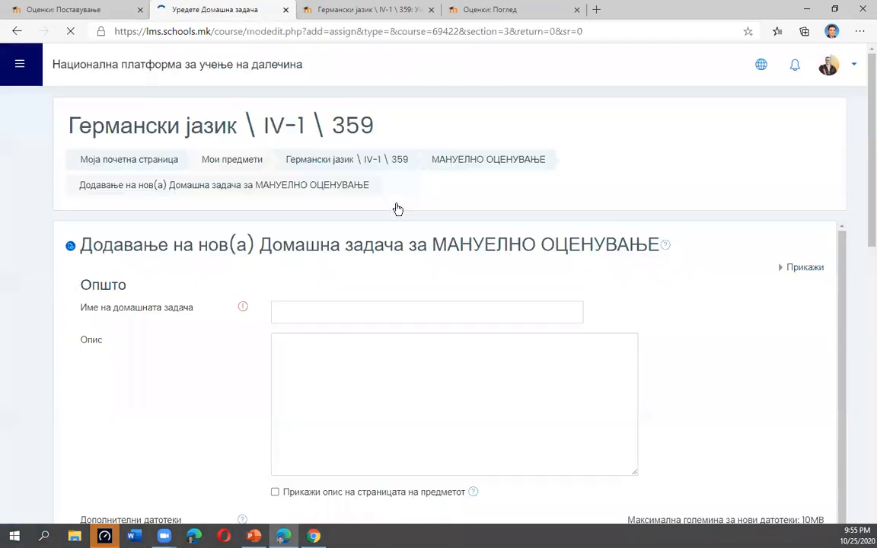
{"action": "left_click", "coordinate": [289, 308]}
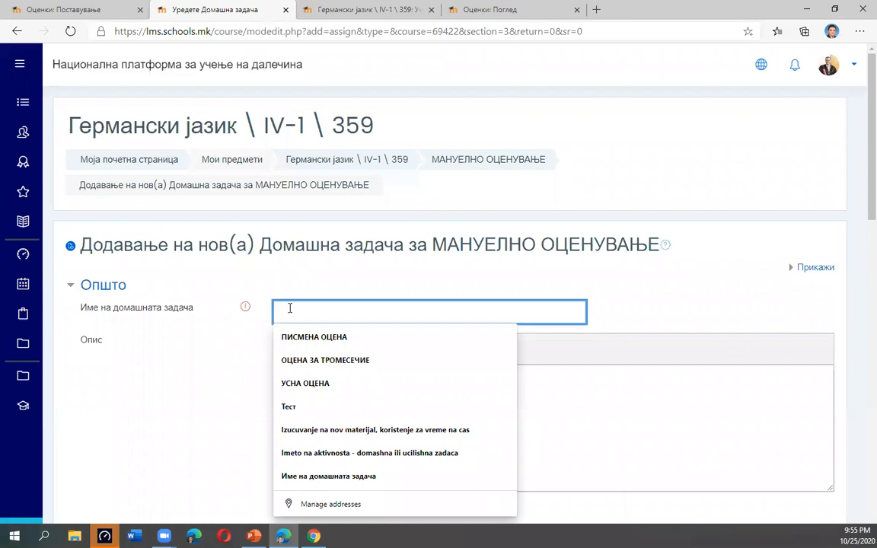
{"action": "left_click", "coordinate": [327, 385]}
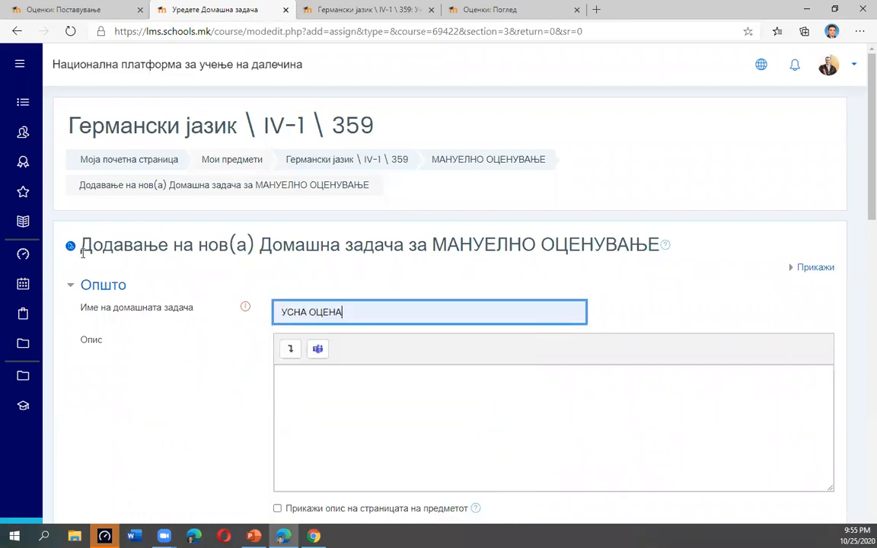
- Expand all assignment settings and disable the submission start date, the due date and the grading reminder date
{"action": "left_click", "coordinate": [818, 269]}
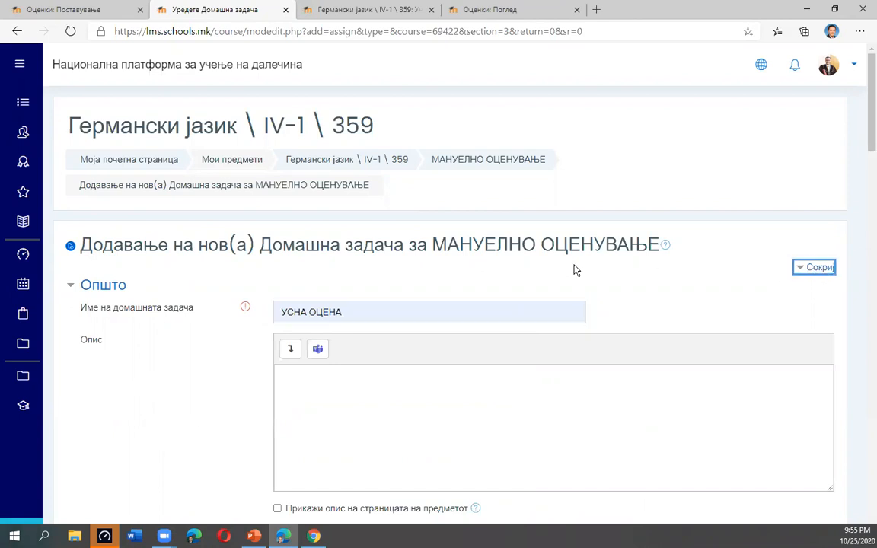
{"action": "scroll", "coordinate": [309, 266], "scroll_direction": "down", "scroll_amount": 10}
{"action": "scroll", "coordinate": [312, 261], "scroll_direction": "up", "scroll_amount": 3}
{"action": "left_click", "coordinate": [550, 192]}
{"action": "left_click", "coordinate": [550, 226]}
{"action": "left_click", "coordinate": [549, 295]}
{"action": "scroll", "coordinate": [444, 358], "scroll_direction": "down", "scroll_amount": 1}
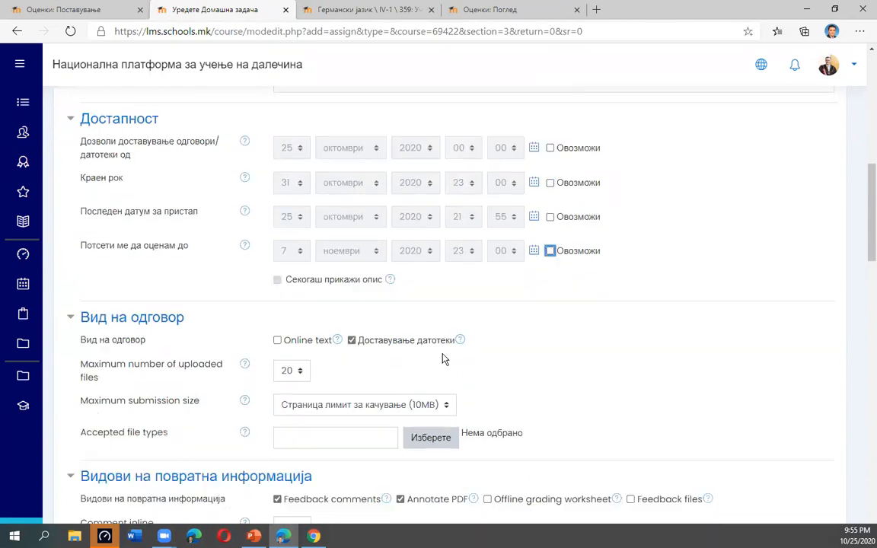
- Set the assignment's maximum grade to 5 points, then save it and return to the course
{"action": "scroll", "coordinate": [444, 357], "scroll_direction": "down", "scroll_amount": 15}
{"action": "scroll", "coordinate": [444, 359], "scroll_direction": "up", "scroll_amount": 3}
{"action": "scroll", "coordinate": [335, 169], "scroll_direction": "up", "scroll_amount": 1}
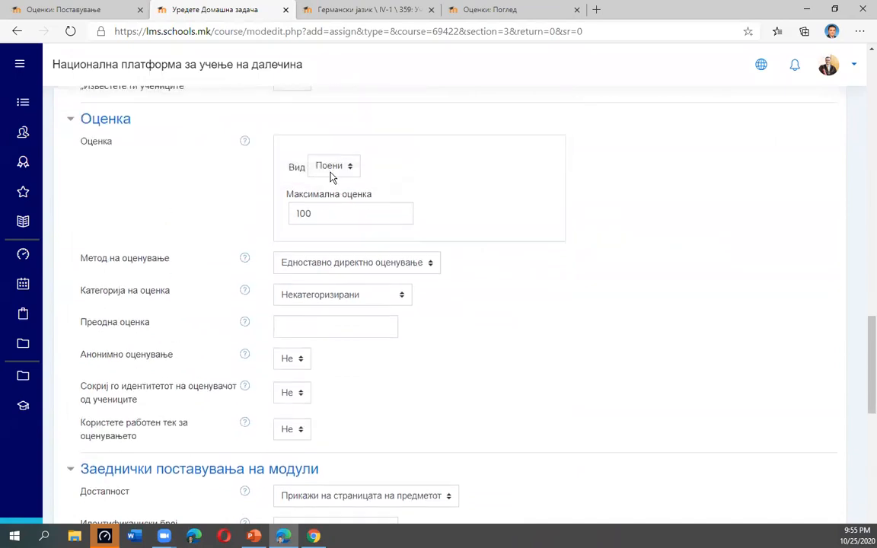
{"action": "double_click", "coordinate": [331, 213]}
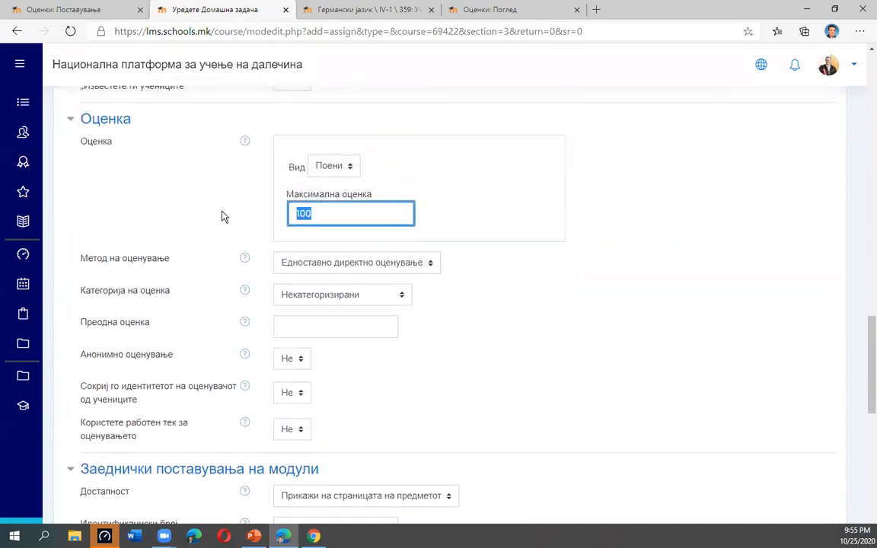
{"action": "type", "text": "5"}
{"action": "scroll", "coordinate": [230, 211], "scroll_direction": "down", "scroll_amount": 12}
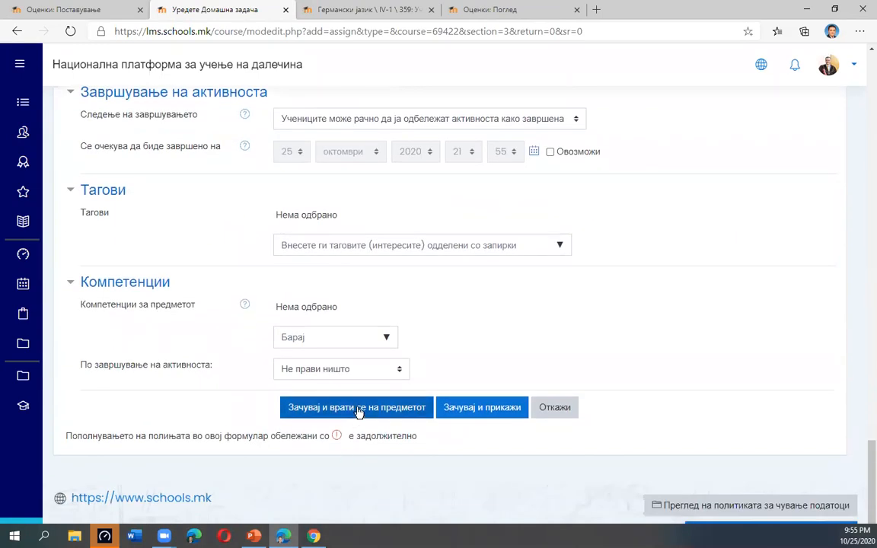
{"action": "left_click", "coordinate": [351, 408]}
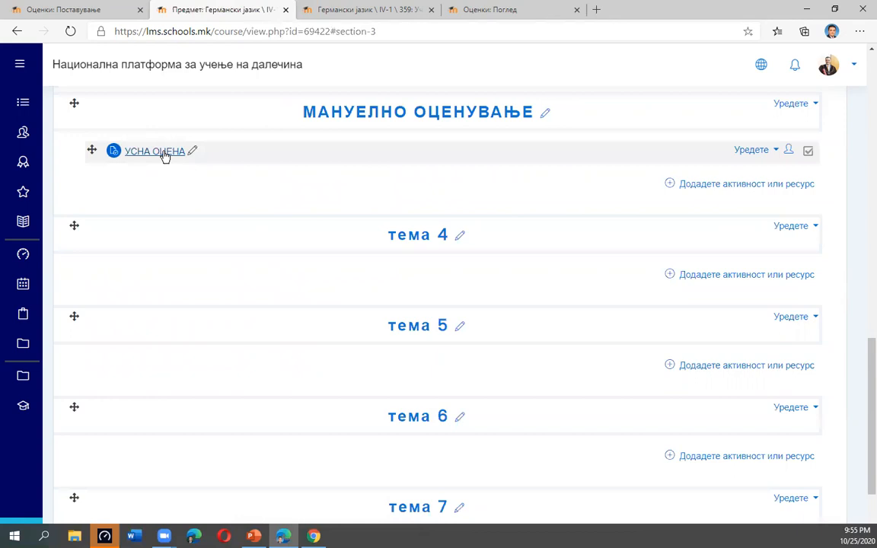
- Open the grading page of the УСНА ОЦЕНА assignment and switch to the student whose user report was examined
{"action": "left_click", "coordinate": [165, 155]}
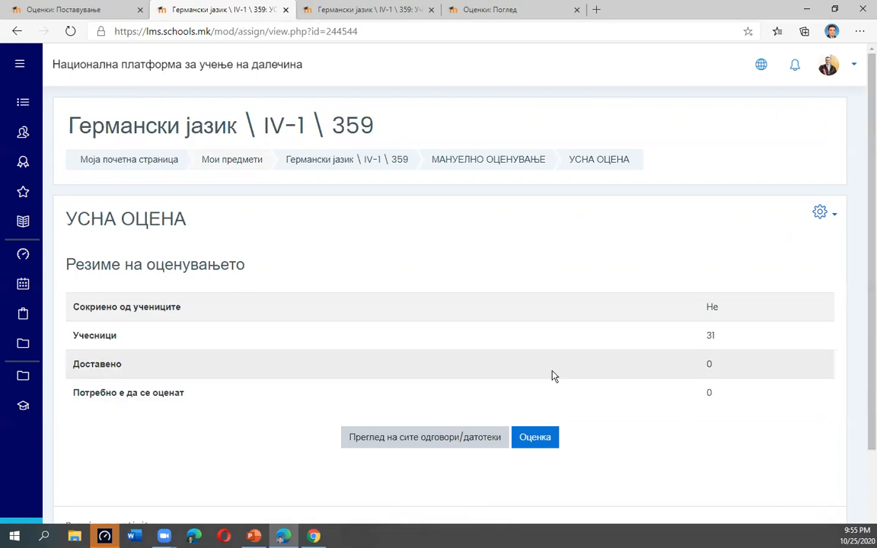
{"action": "left_click", "coordinate": [545, 438]}
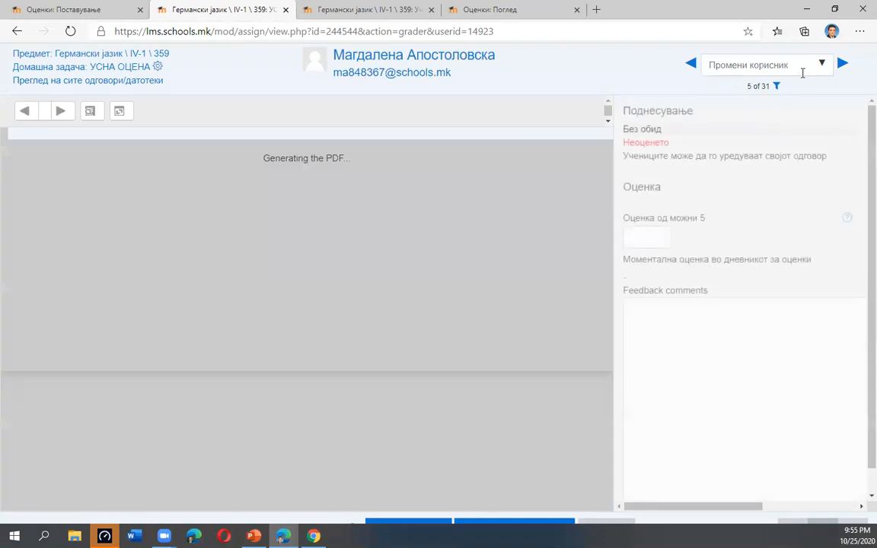
{"action": "left_click", "coordinate": [821, 66]}
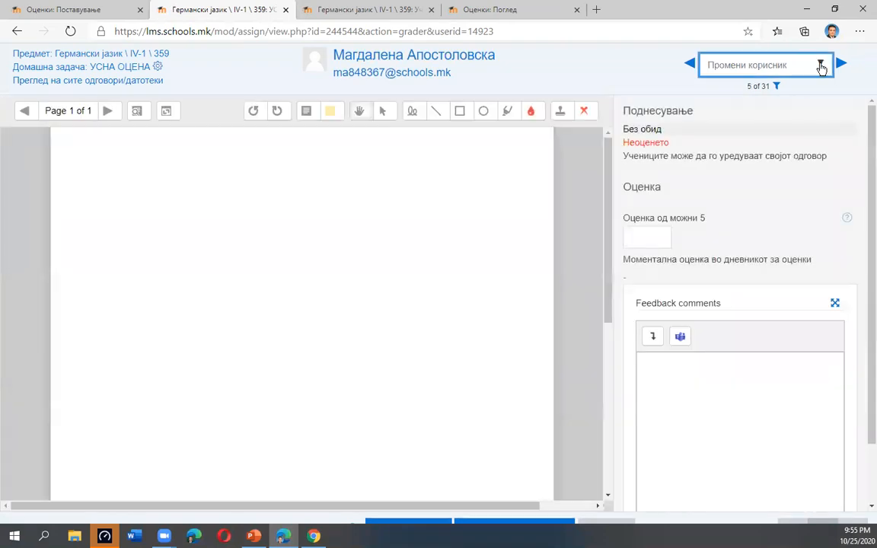
{"action": "type", "text": "Т"}
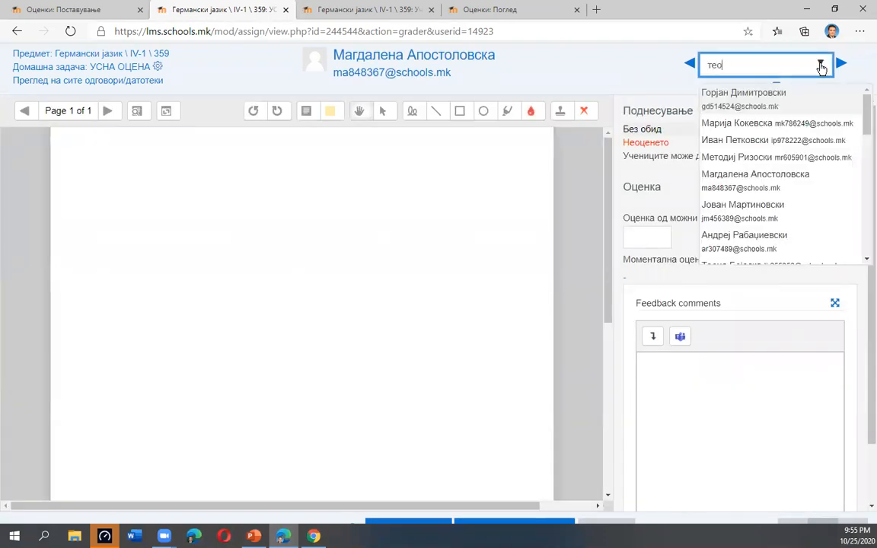
{"action": "type", "text": "ео"}
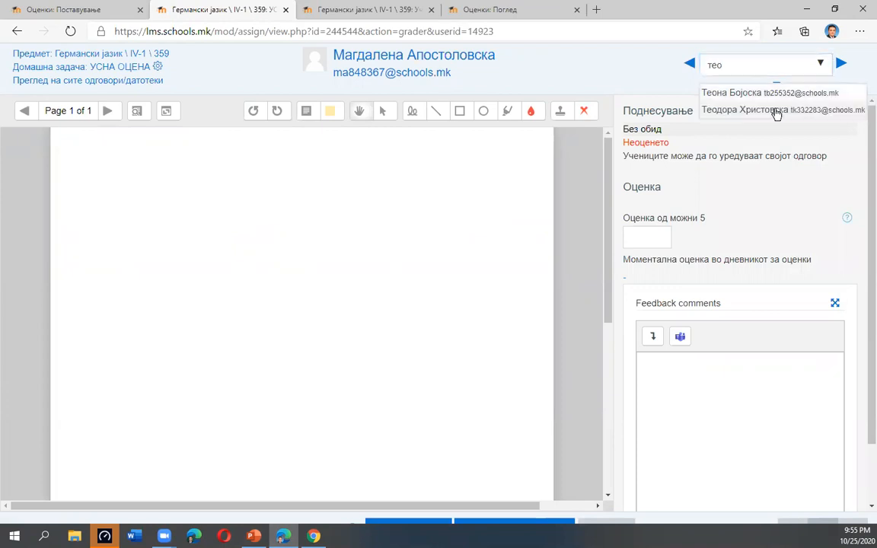
{"action": "left_click", "coordinate": [775, 111]}
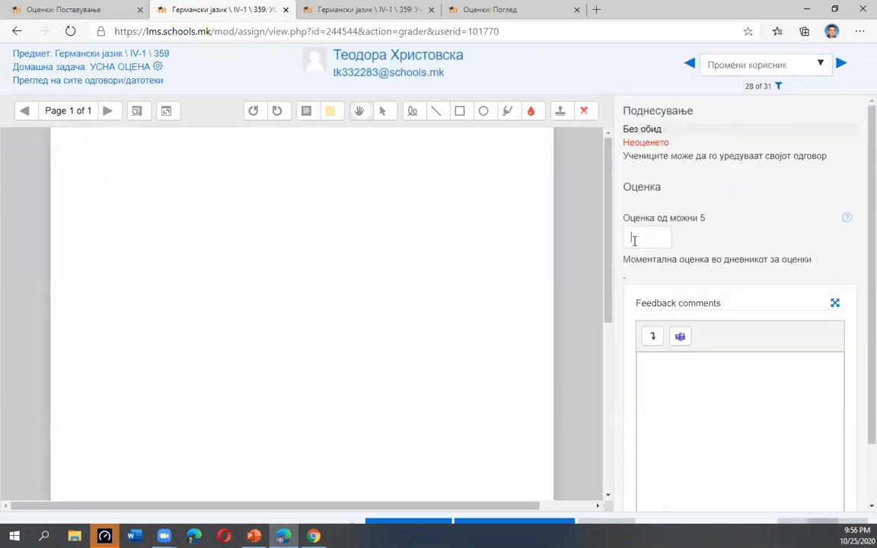
- Grade the student's УСНА ОЦЕНА assignment with 4 points out of 5 and save the grade
{"action": "left_click", "coordinate": [633, 240]}
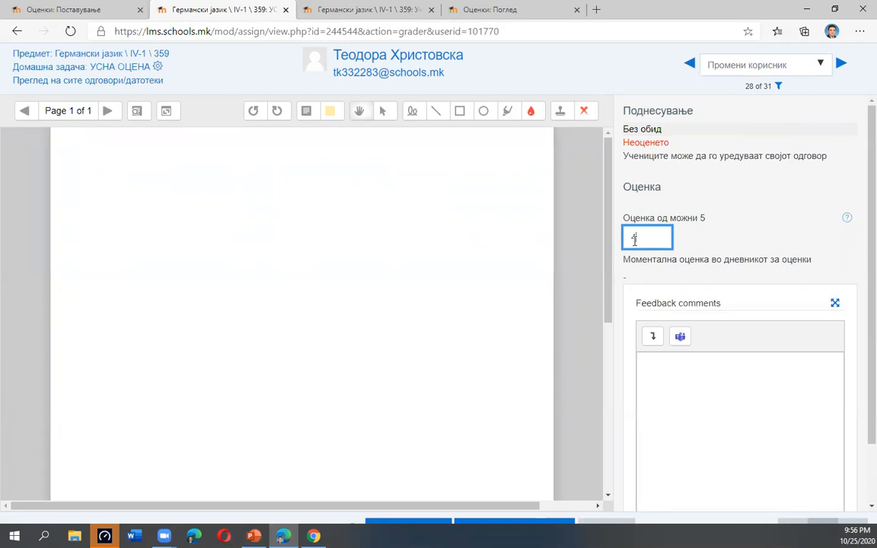
{"action": "type", "text": "4"}
{"action": "scroll", "coordinate": [495, 240], "scroll_direction": "down", "scroll_amount": 5}
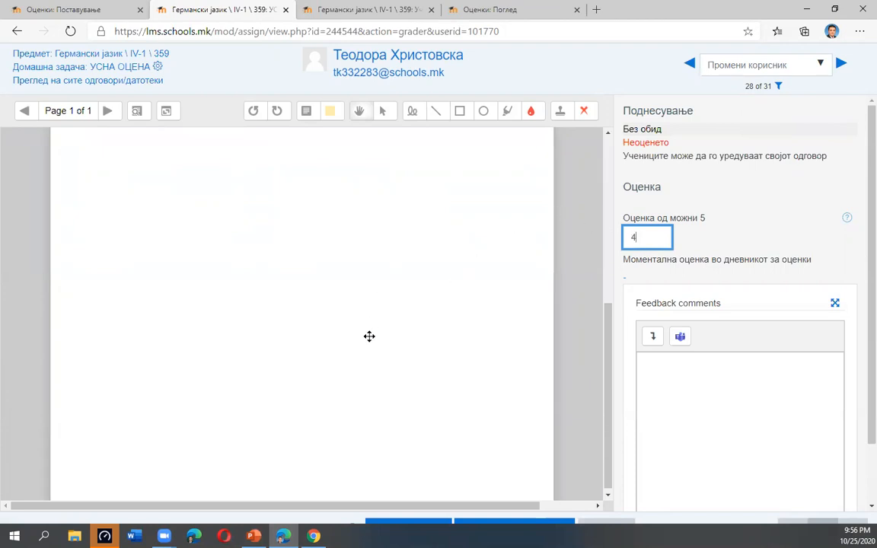
{"action": "left_click", "coordinate": [405, 526]}
{"action": "left_click", "coordinate": [627, 156]}
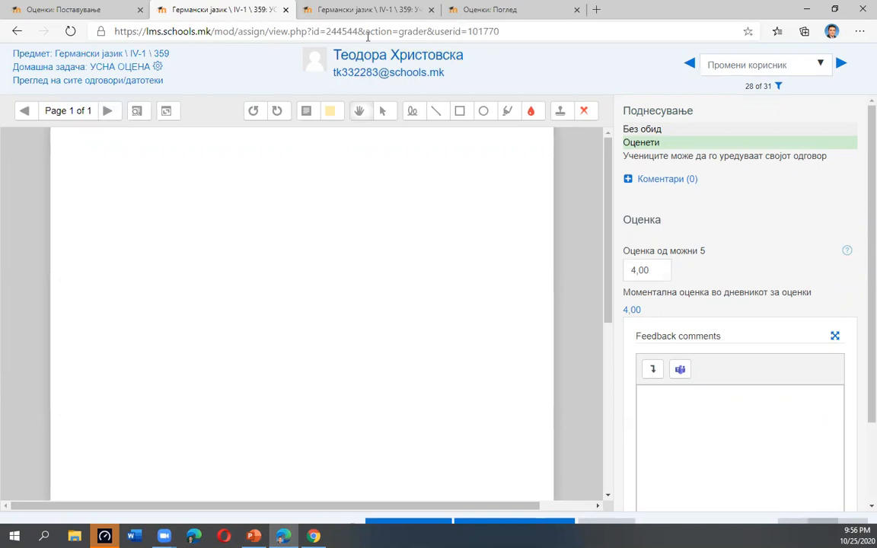
- Reload the student's user report and examine the percentage and letter grade of УСНА ОЦЕНА alongside the other activities
{"action": "left_click", "coordinate": [485, 10]}
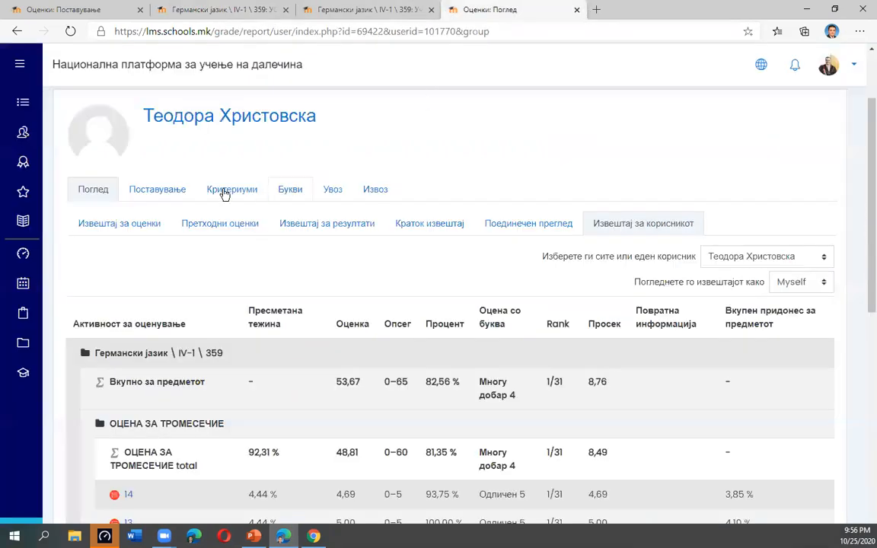
{"action": "left_click", "coordinate": [69, 34]}
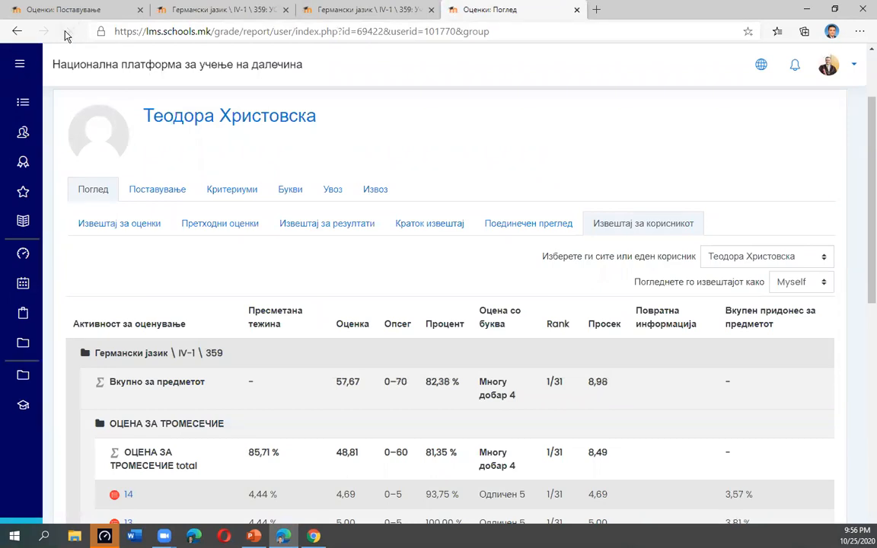
{"action": "scroll", "coordinate": [237, 223], "scroll_direction": "down", "scroll_amount": 8}
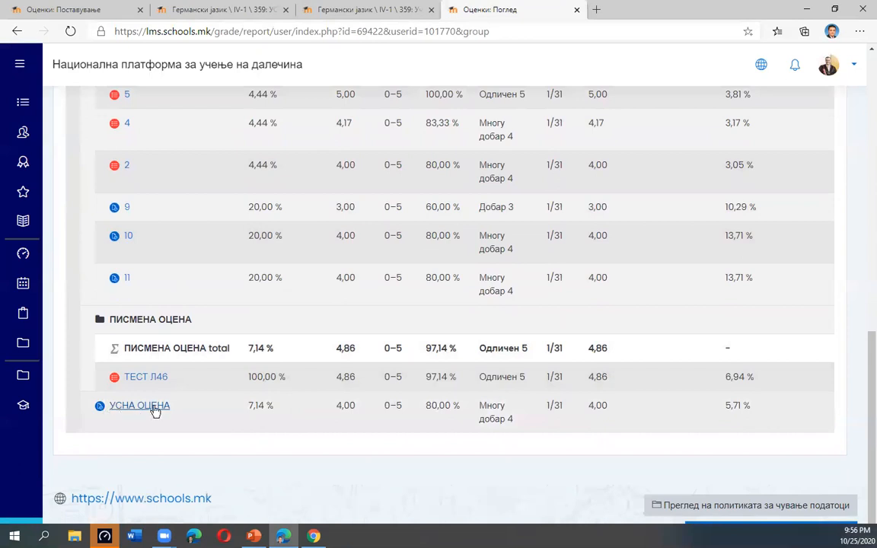
{"action": "left_click_drag", "start_coordinate": [425, 407], "coordinate": [528, 422]}
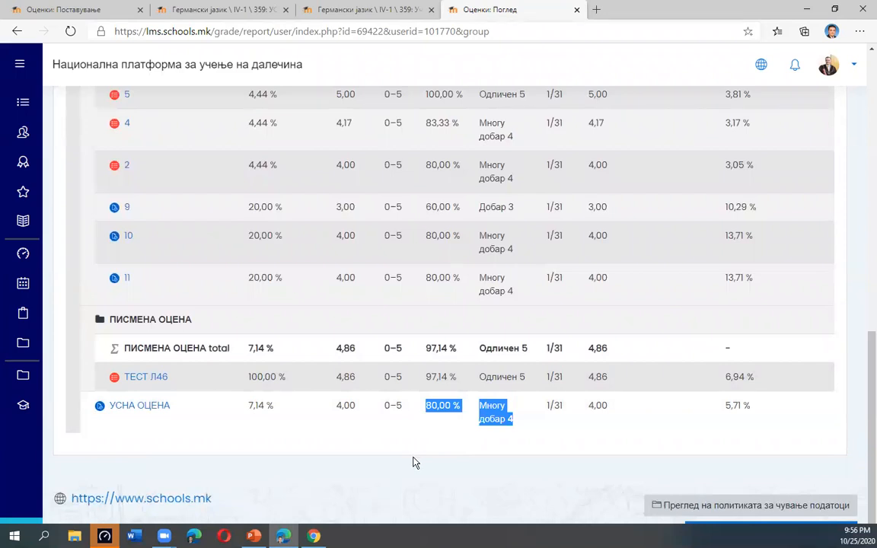
{"action": "scroll", "coordinate": [413, 462], "scroll_direction": "up", "scroll_amount": 10}
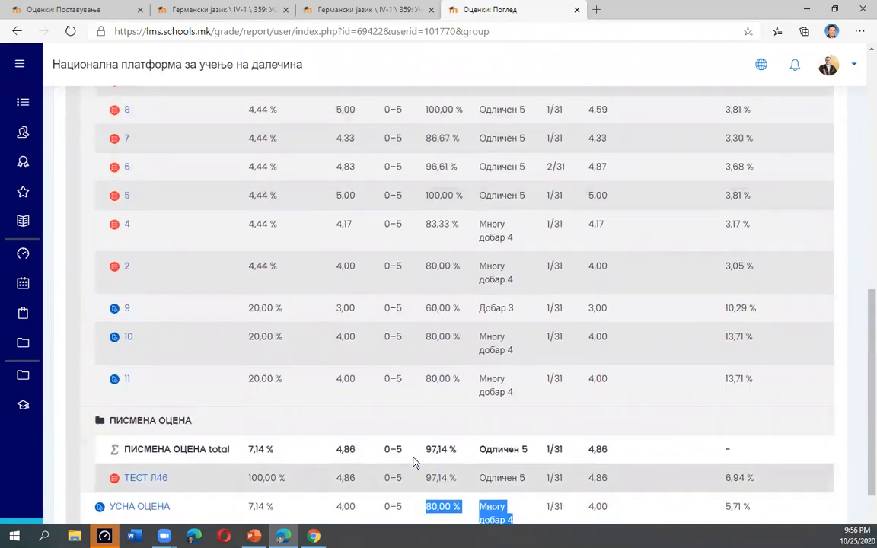
{"action": "scroll", "coordinate": [413, 463], "scroll_direction": "down", "scroll_amount": 5}
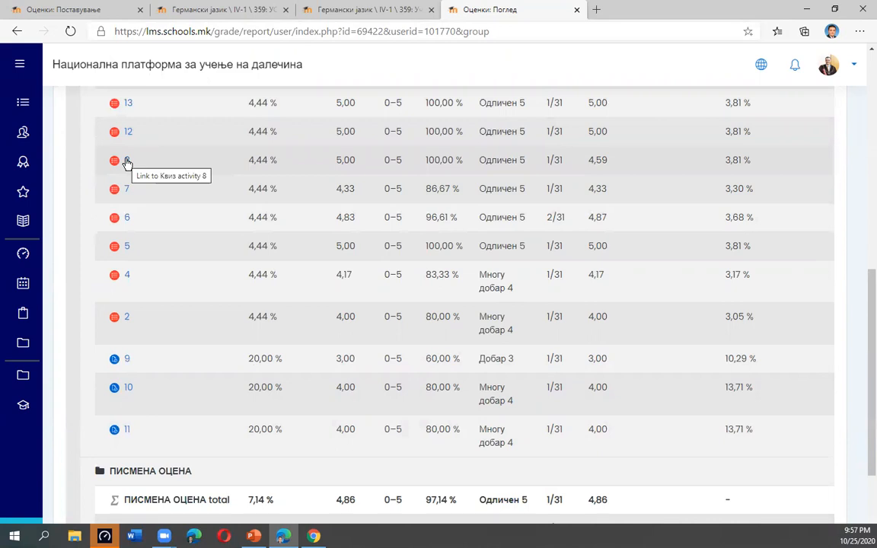
- Open the student's attempt at quiz 8 separately from the user report and review its overall grade, answers and response history
{"action": "right_click", "coordinate": [126, 162]}
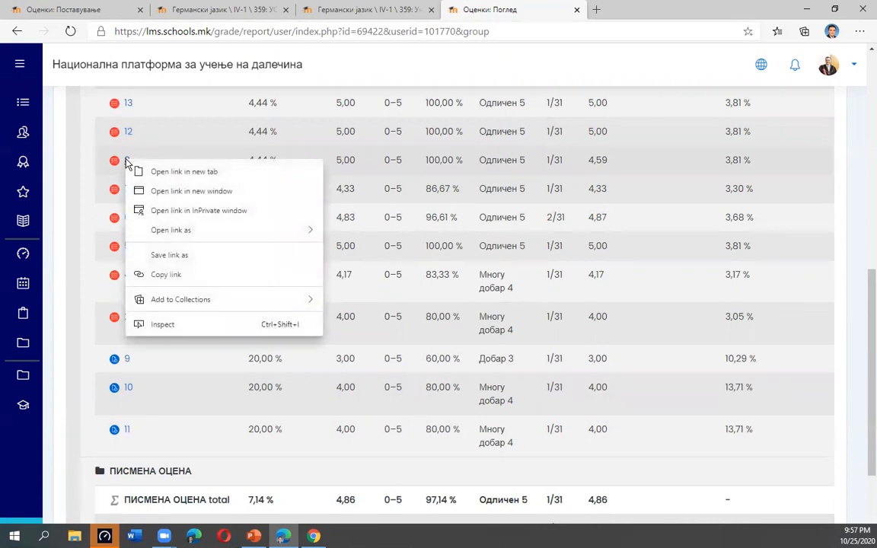
{"action": "left_click", "coordinate": [162, 172]}
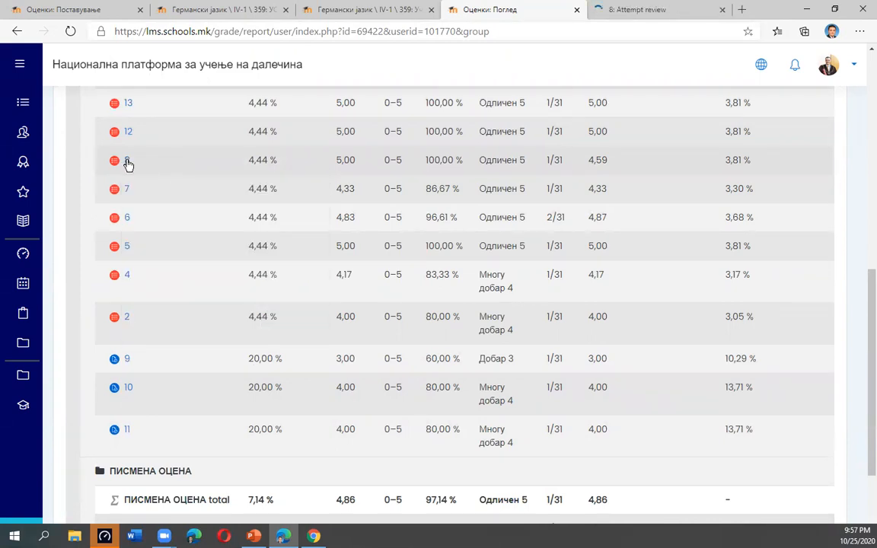
{"action": "left_click", "coordinate": [637, 12]}
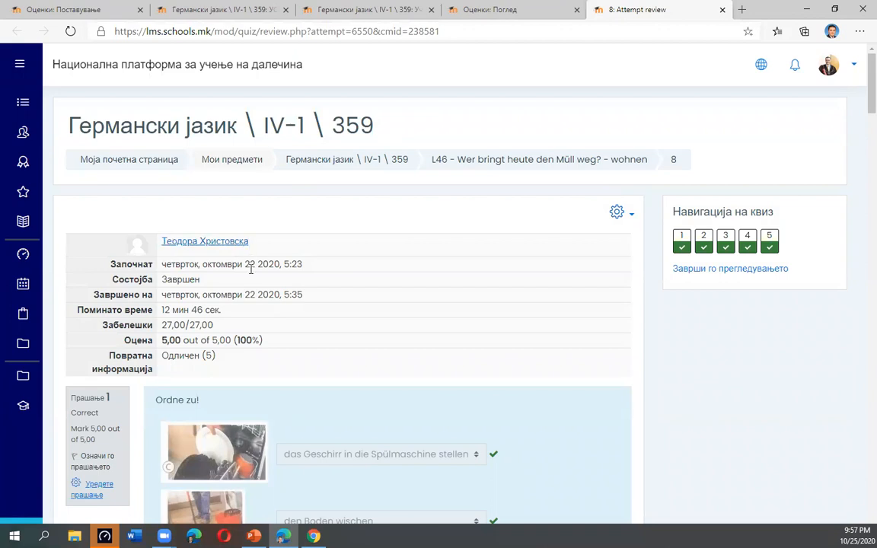
{"action": "scroll", "coordinate": [250, 269], "scroll_direction": "down", "scroll_amount": 3}
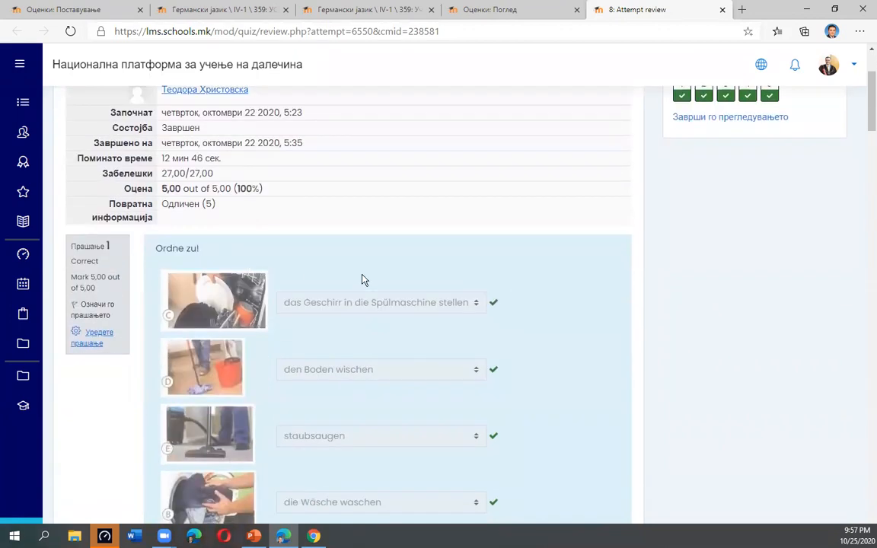
{"action": "scroll", "coordinate": [337, 229], "scroll_direction": "up", "scroll_amount": 1}
{"action": "left_click_drag", "start_coordinate": [236, 188], "coordinate": [274, 189]}
{"action": "scroll", "coordinate": [421, 307], "scroll_direction": "down", "scroll_amount": 3}
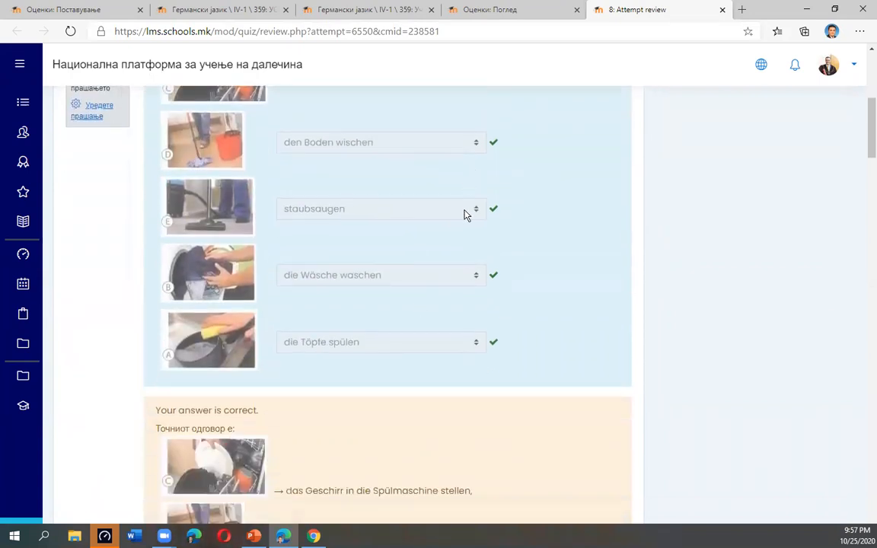
{"action": "scroll", "coordinate": [509, 188], "scroll_direction": "down", "scroll_amount": 10}
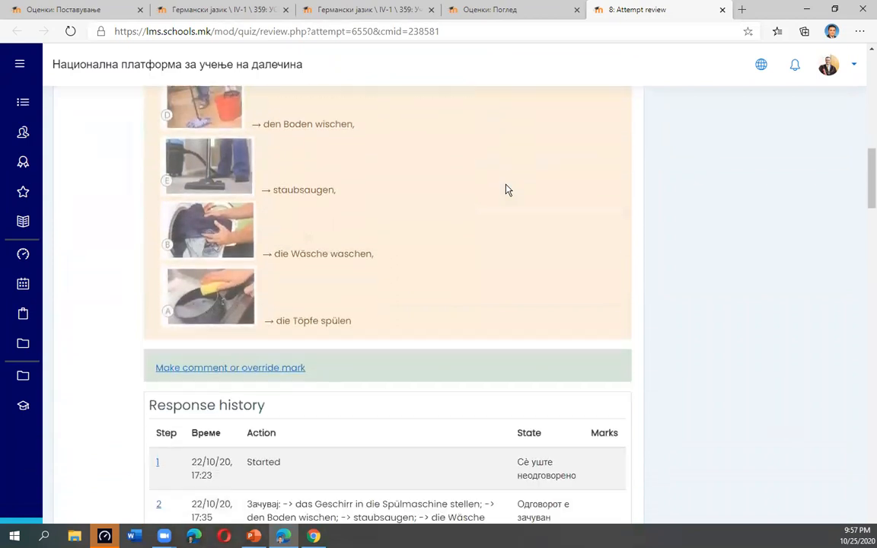
{"action": "scroll", "coordinate": [506, 189], "scroll_direction": "down", "scroll_amount": 4}
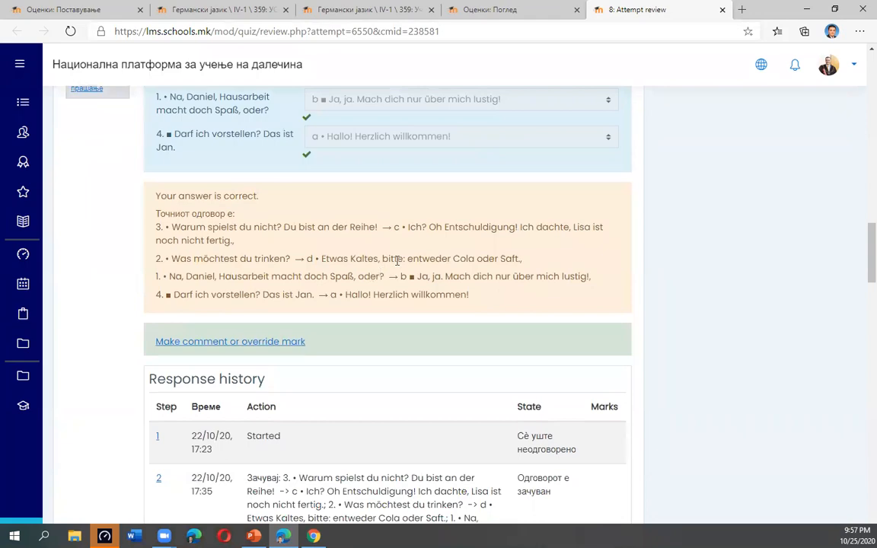
{"action": "scroll", "coordinate": [397, 261], "scroll_direction": "down", "scroll_amount": 12}
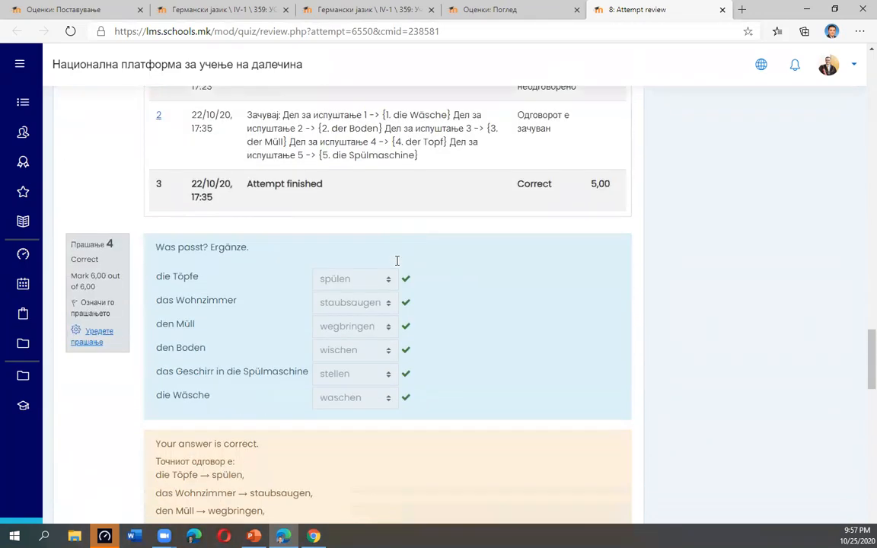
{"action": "scroll", "coordinate": [397, 260], "scroll_direction": "up", "scroll_amount": 15}
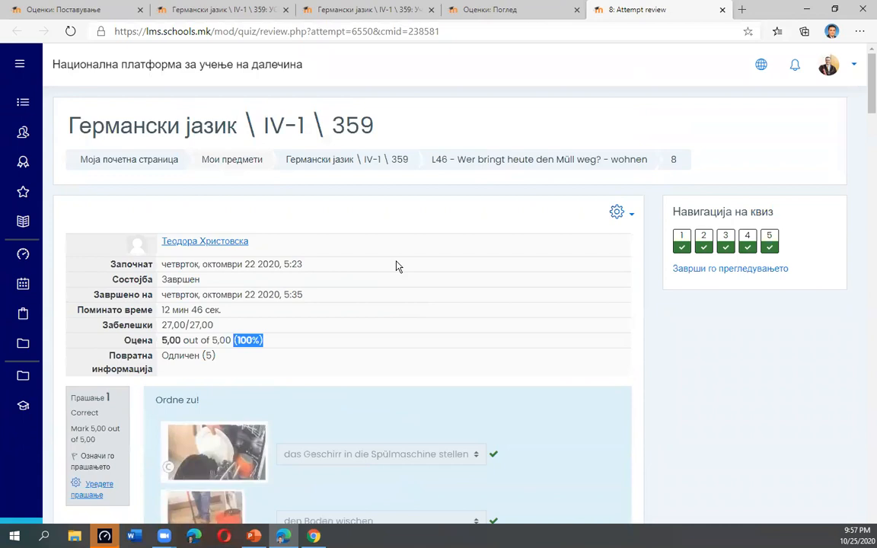
- Return to the course Германски јазик \ IV-1 \ 359 from the participants list and open the attempts report of quiz 8
{"action": "left_click", "coordinate": [191, 10]}
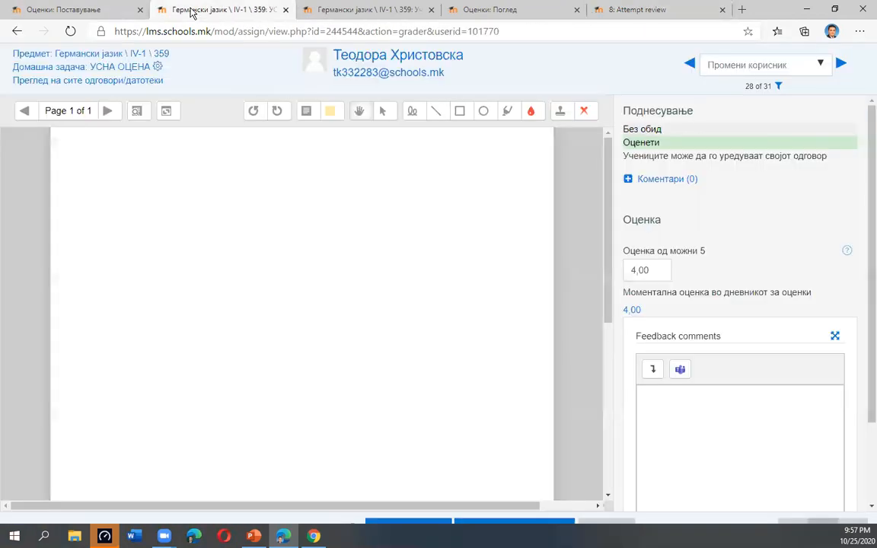
{"action": "left_click", "coordinate": [308, 11]}
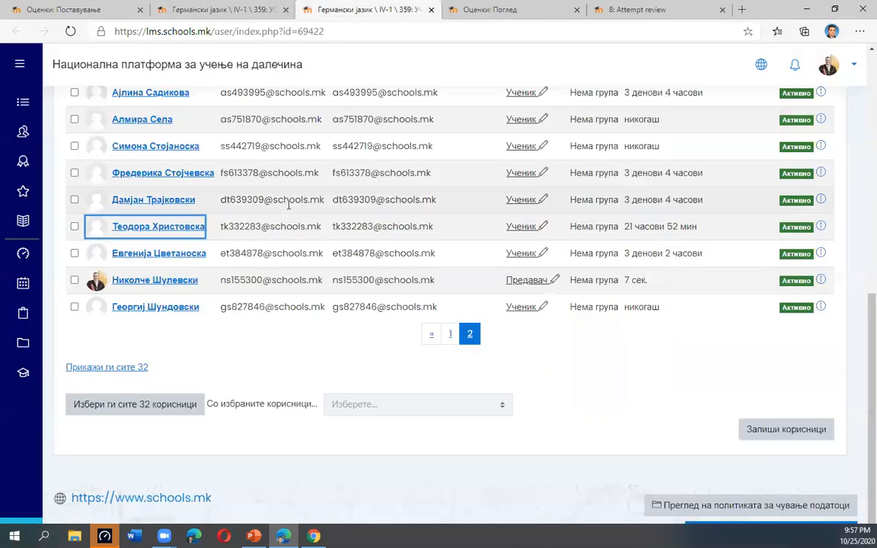
{"action": "scroll", "coordinate": [288, 204], "scroll_direction": "up", "scroll_amount": 7}
{"action": "left_click", "coordinate": [340, 161]}
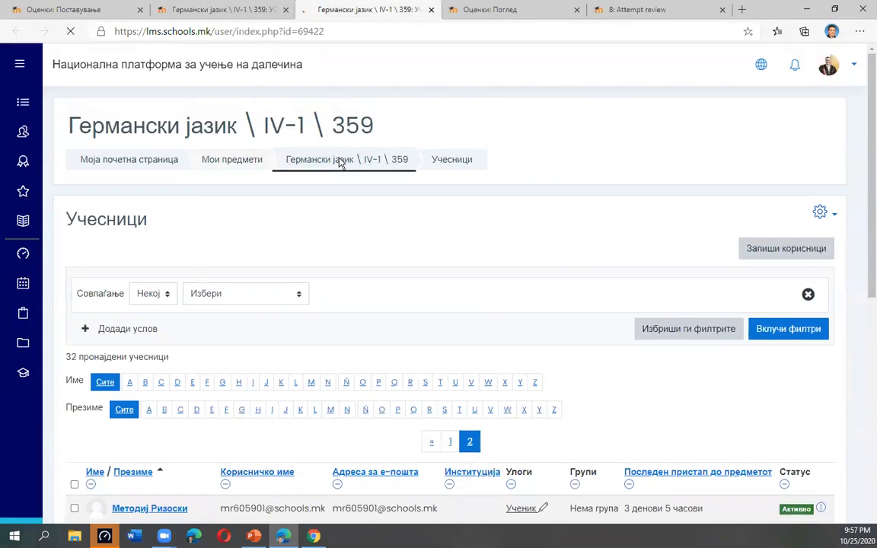
{"action": "scroll", "coordinate": [361, 220], "scroll_direction": "down", "scroll_amount": 5}
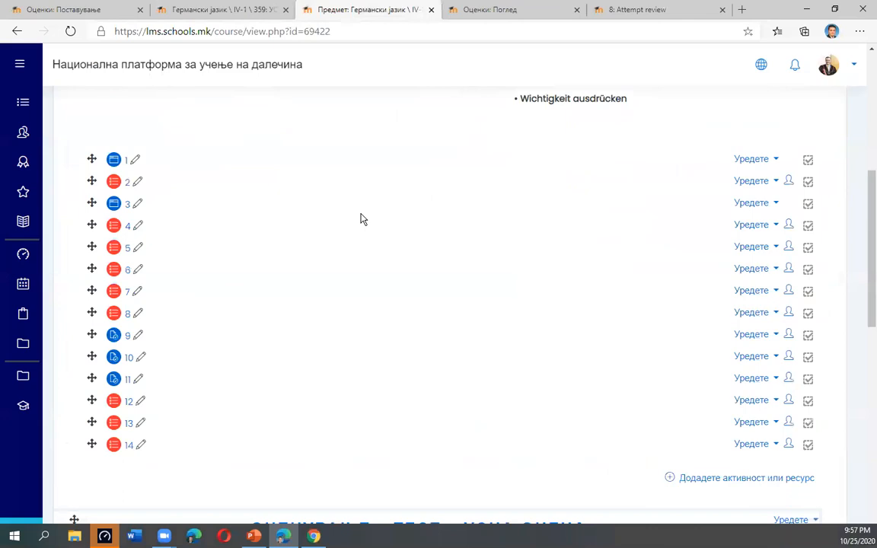
{"action": "left_click", "coordinate": [126, 314]}
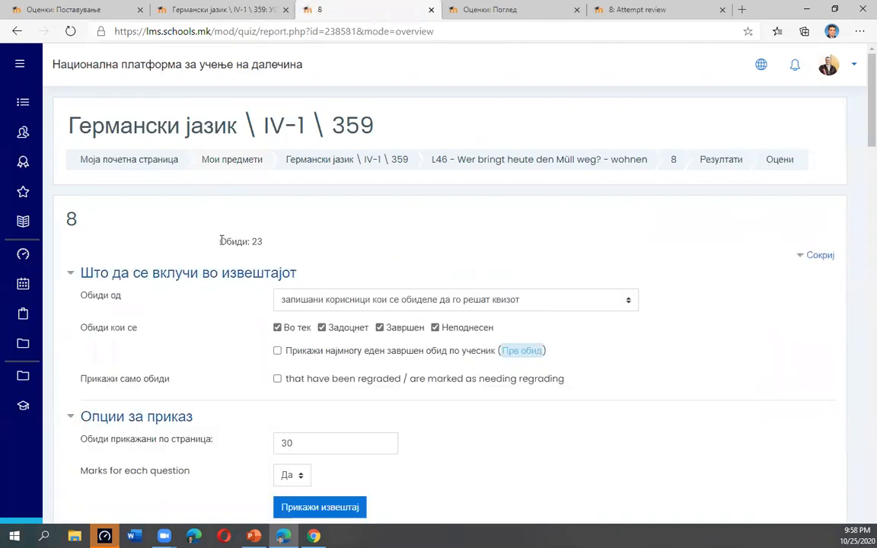
- Examine the quiz 8 report: the number of attempts, each student's time and grade, the average and the grade range chart
{"action": "left_click_drag", "start_coordinate": [222, 241], "coordinate": [275, 243]}
{"action": "left_click", "coordinate": [283, 241]}
{"action": "scroll", "coordinate": [293, 239], "scroll_direction": "down", "scroll_amount": 5}
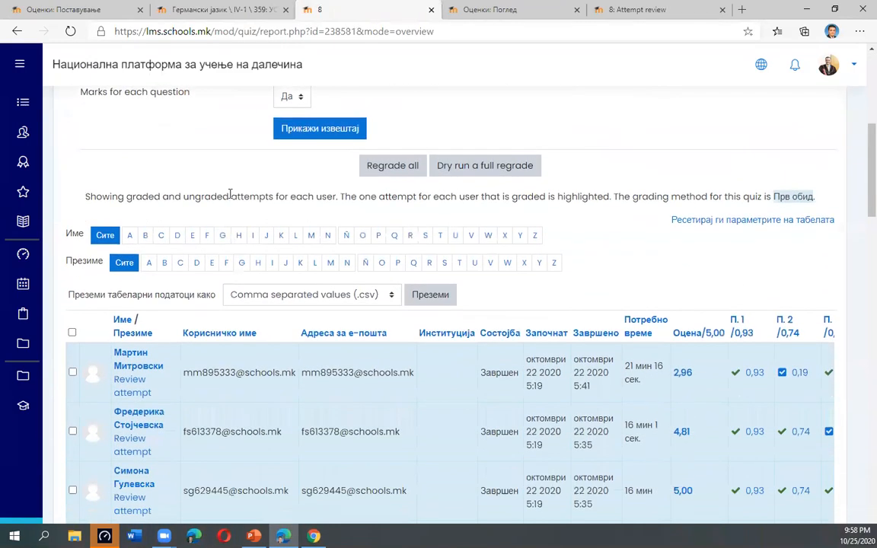
{"action": "scroll", "coordinate": [230, 195], "scroll_direction": "down", "scroll_amount": 2}
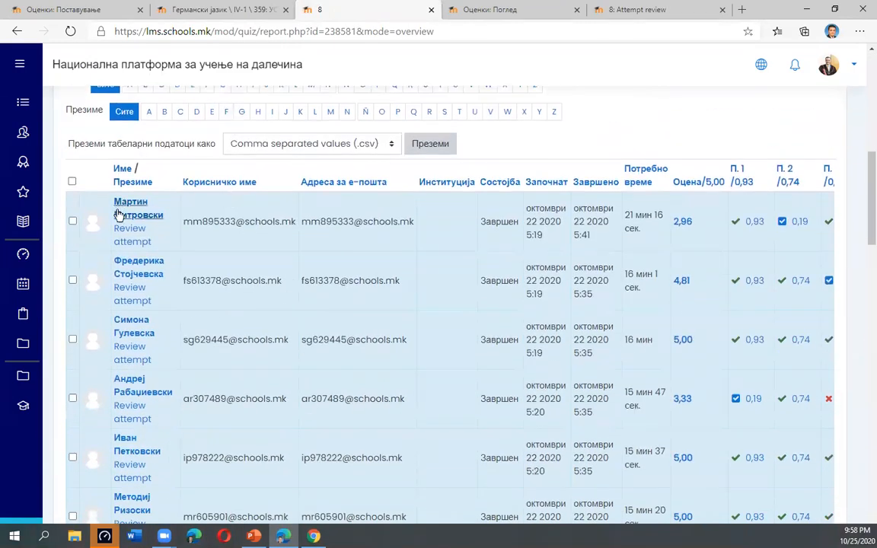
{"action": "scroll", "coordinate": [118, 228], "scroll_direction": "down", "scroll_amount": 4}
{"action": "scroll", "coordinate": [120, 249], "scroll_direction": "down", "scroll_amount": 3}
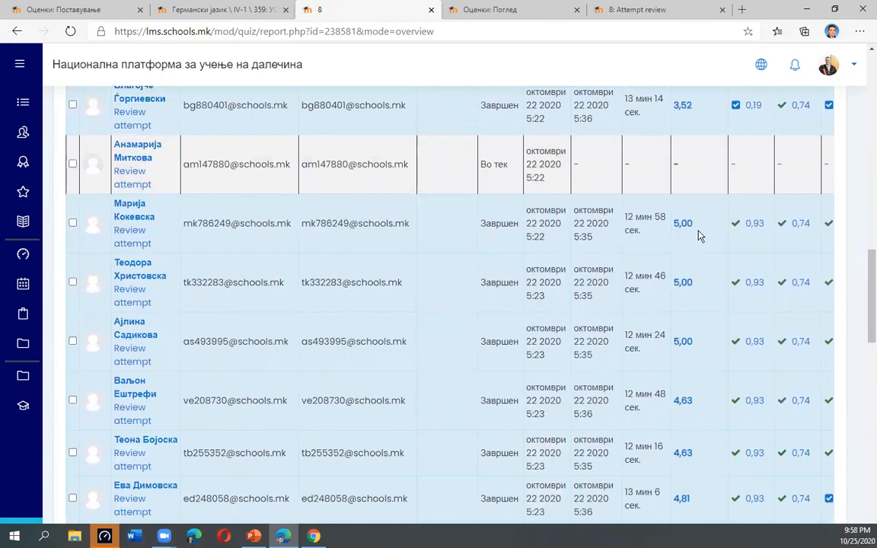
{"action": "scroll", "coordinate": [645, 228], "scroll_direction": "down", "scroll_amount": 5}
{"action": "scroll", "coordinate": [702, 287], "scroll_direction": "down", "scroll_amount": 6}
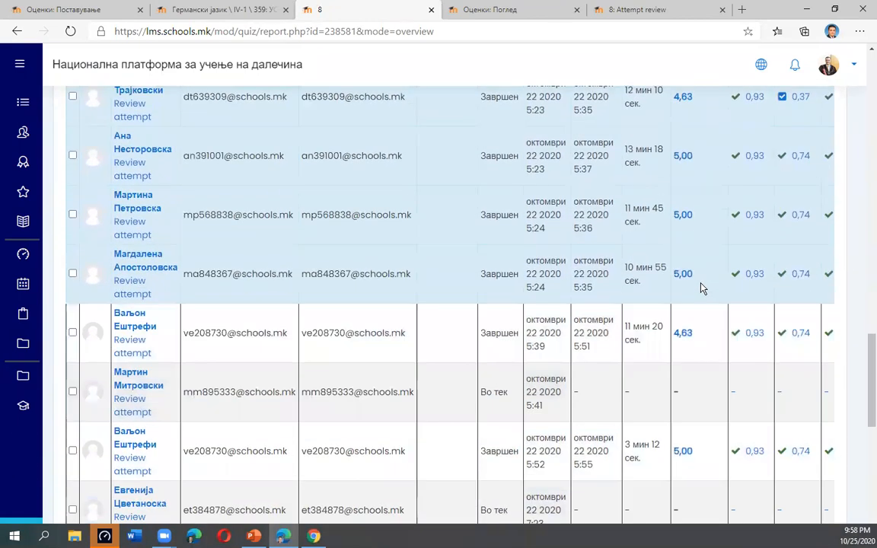
{"action": "scroll", "coordinate": [702, 288], "scroll_direction": "down", "scroll_amount": 2}
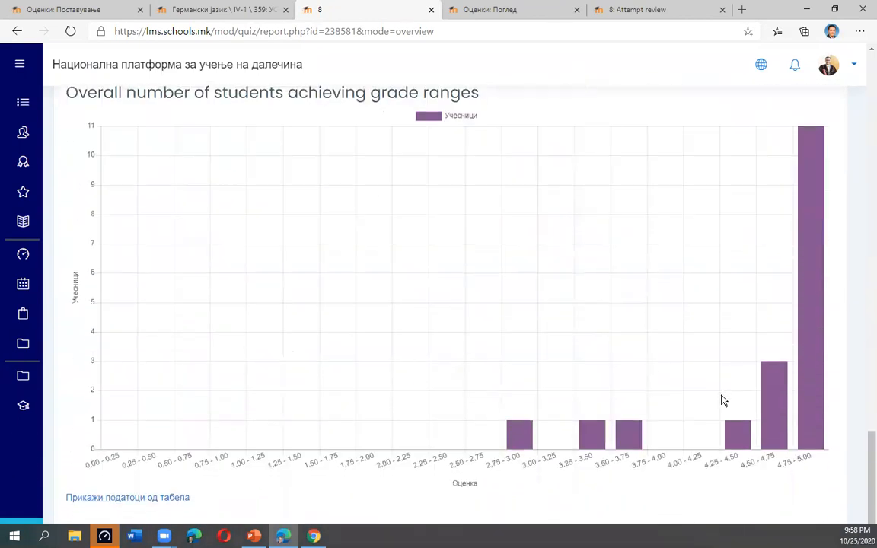
{"action": "scroll", "coordinate": [621, 196], "scroll_direction": "up", "scroll_amount": 7}
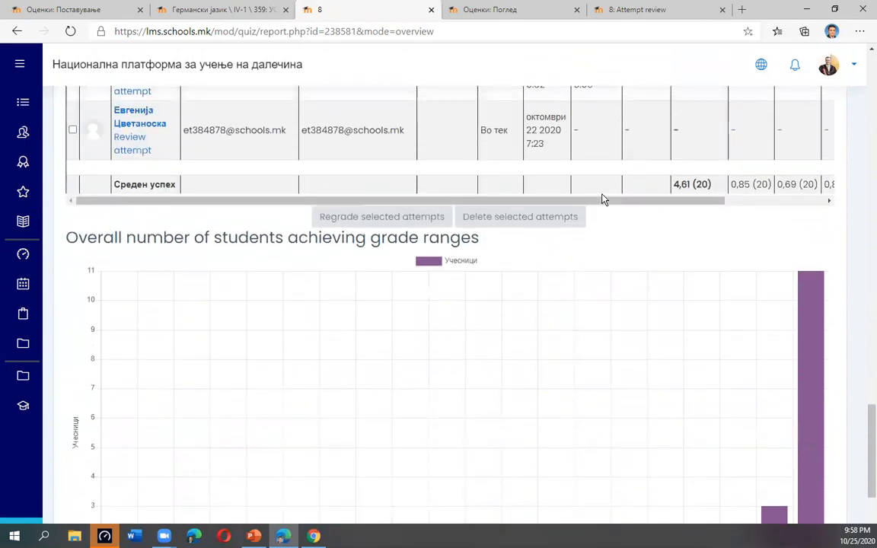
{"action": "scroll", "coordinate": [653, 317], "scroll_direction": "up", "scroll_amount": 8}
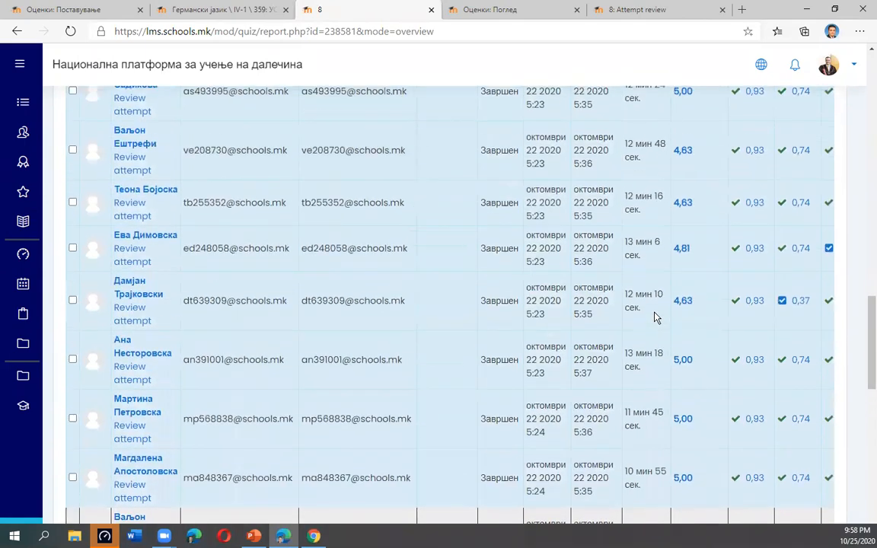
{"action": "scroll", "coordinate": [655, 315], "scroll_direction": "up", "scroll_amount": 3}
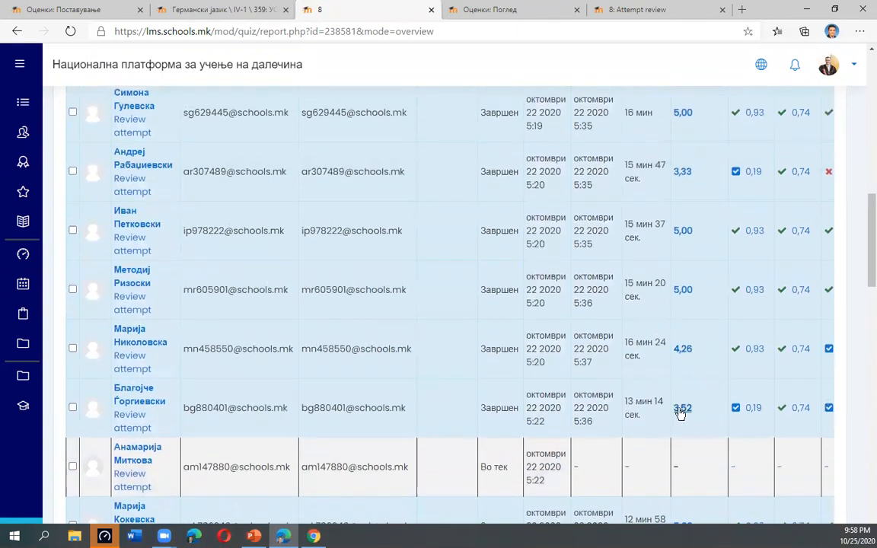
- Open the quiz attempt graded 3,52 and examine its feedback, marks, percentage and time taken
{"action": "left_click", "coordinate": [681, 411]}
{"action": "left_click_drag", "start_coordinate": [208, 356], "coordinate": [255, 362]}
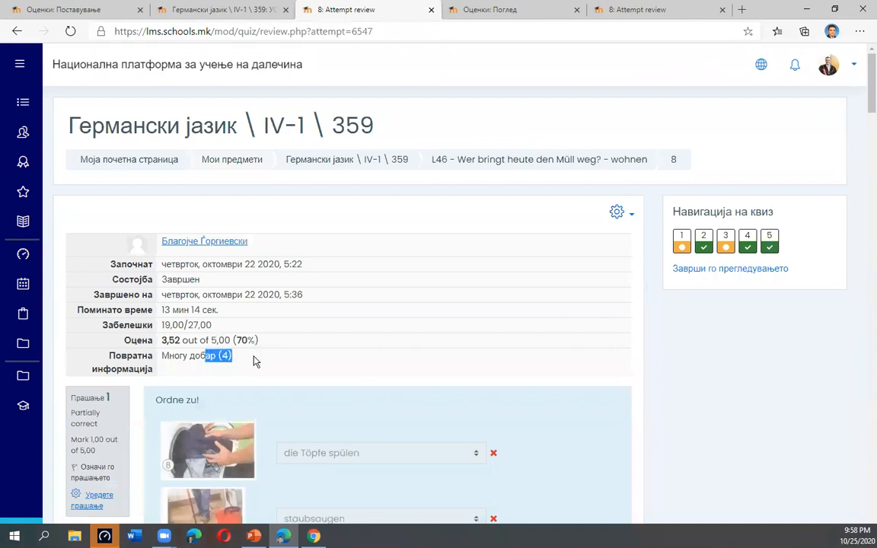
{"action": "left_click_drag", "start_coordinate": [162, 326], "coordinate": [216, 328]}
{"action": "left_click", "coordinate": [154, 348]}
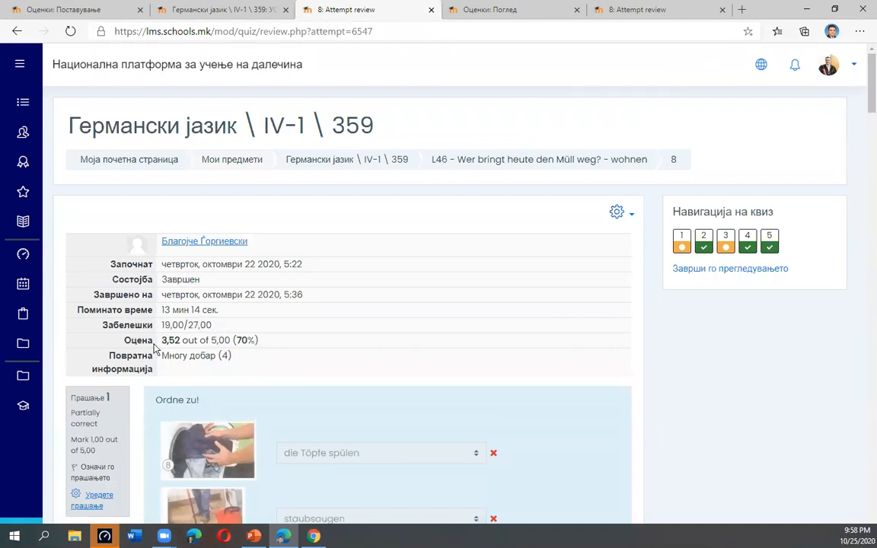
{"action": "left_click_drag", "start_coordinate": [235, 340], "coordinate": [258, 344]}
{"action": "left_click", "coordinate": [181, 341]}
{"action": "left_click_drag", "start_coordinate": [163, 309], "coordinate": [227, 314]}
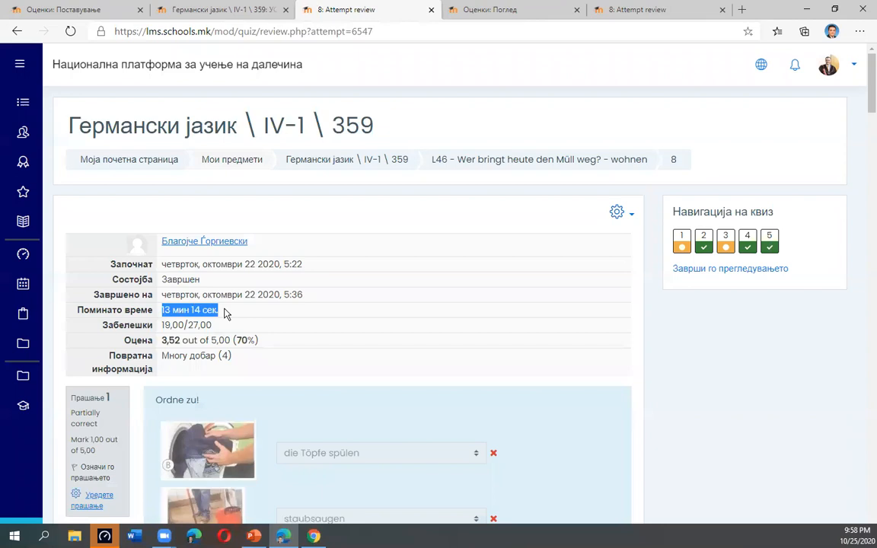
{"action": "left_click", "coordinate": [226, 314]}
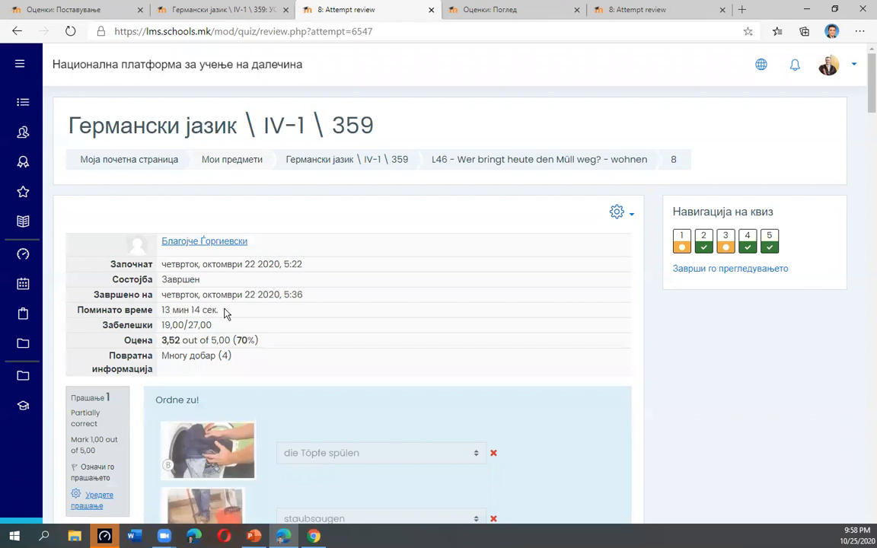
- Review the student's answers, correct solutions, marks and response history for all five questions of the quiz 8 attempt
{"action": "scroll", "coordinate": [226, 313], "scroll_direction": "down", "scroll_amount": 3}
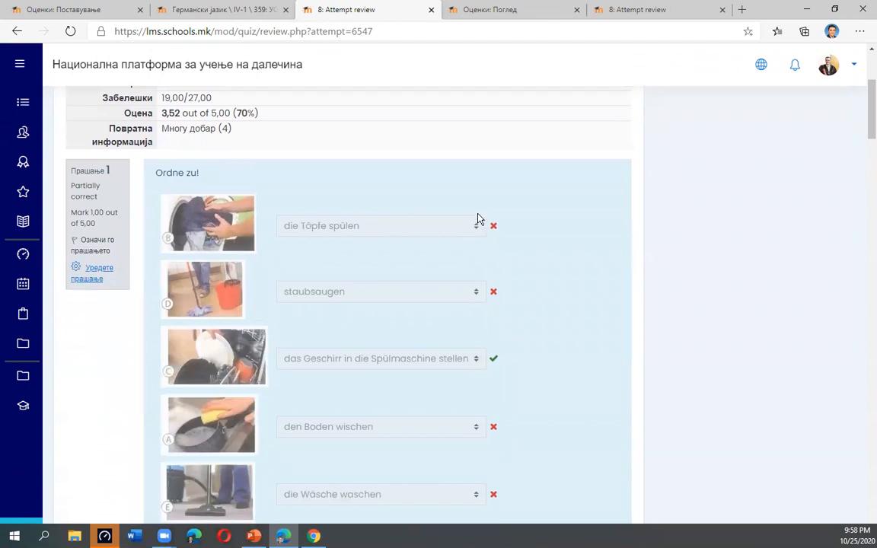
{"action": "scroll", "coordinate": [498, 316], "scroll_direction": "down", "scroll_amount": 1}
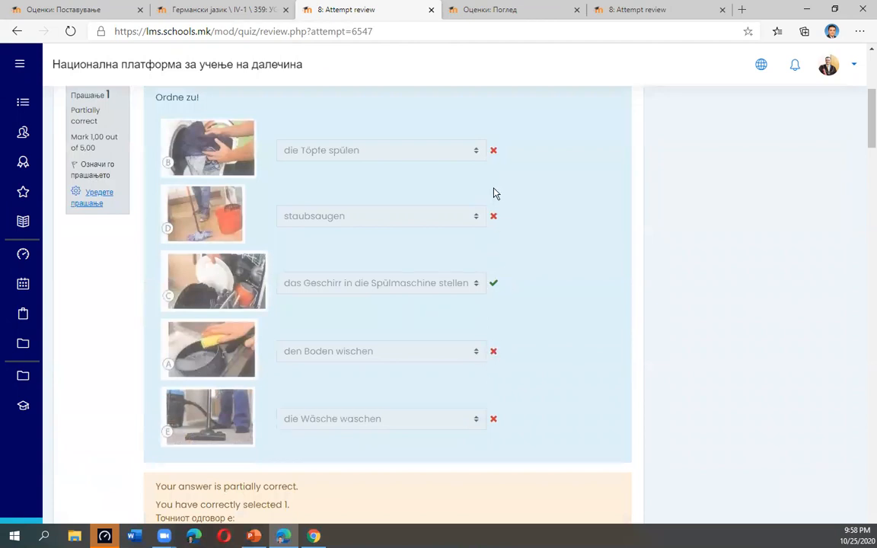
{"action": "scroll", "coordinate": [385, 384], "scroll_direction": "down", "scroll_amount": 4}
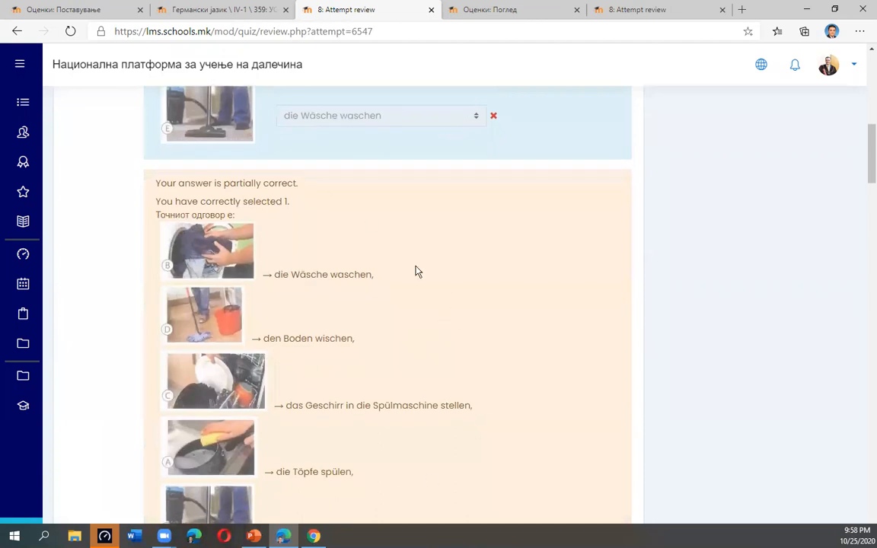
{"action": "scroll", "coordinate": [376, 370], "scroll_direction": "down", "scroll_amount": 10}
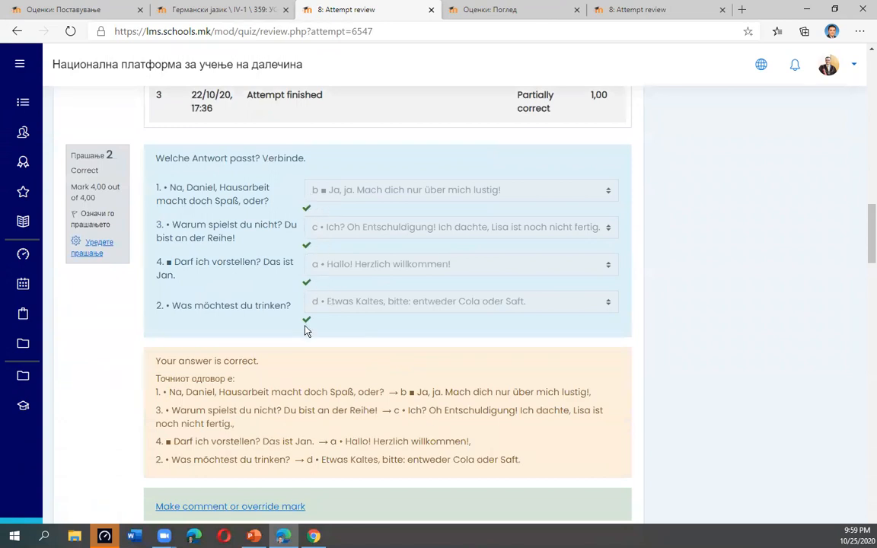
{"action": "scroll", "coordinate": [309, 329], "scroll_direction": "down", "scroll_amount": 4}
{"action": "scroll", "coordinate": [309, 329], "scroll_direction": "down", "scroll_amount": 5}
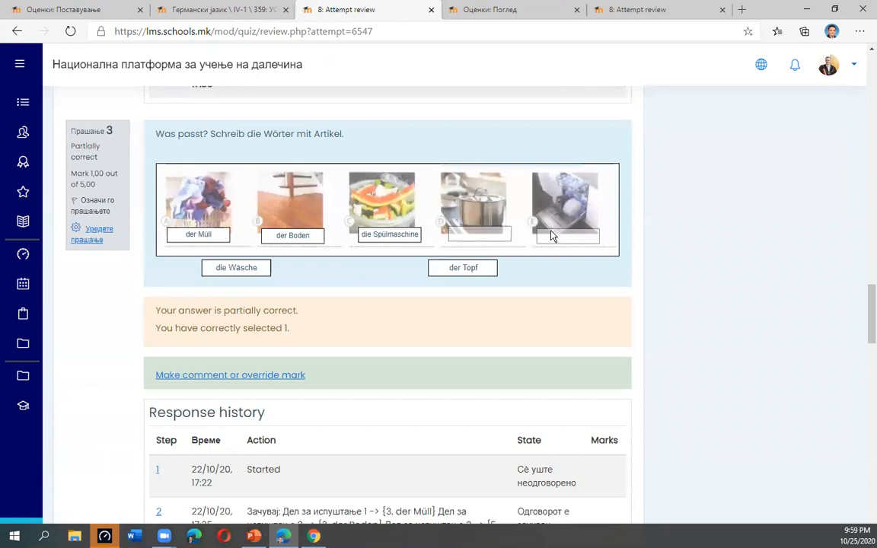
{"action": "scroll", "coordinate": [577, 238], "scroll_direction": "down", "scroll_amount": 10}
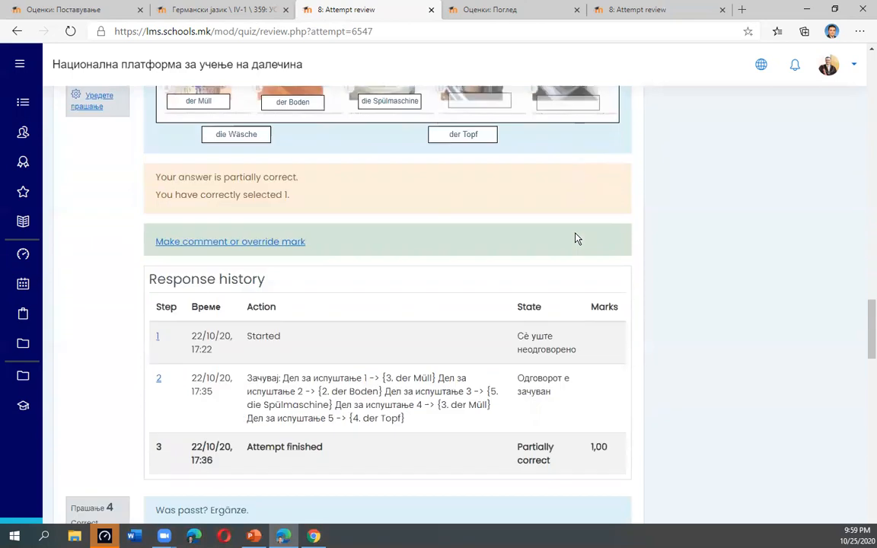
{"action": "scroll", "coordinate": [576, 238], "scroll_direction": "down", "scroll_amount": 9}
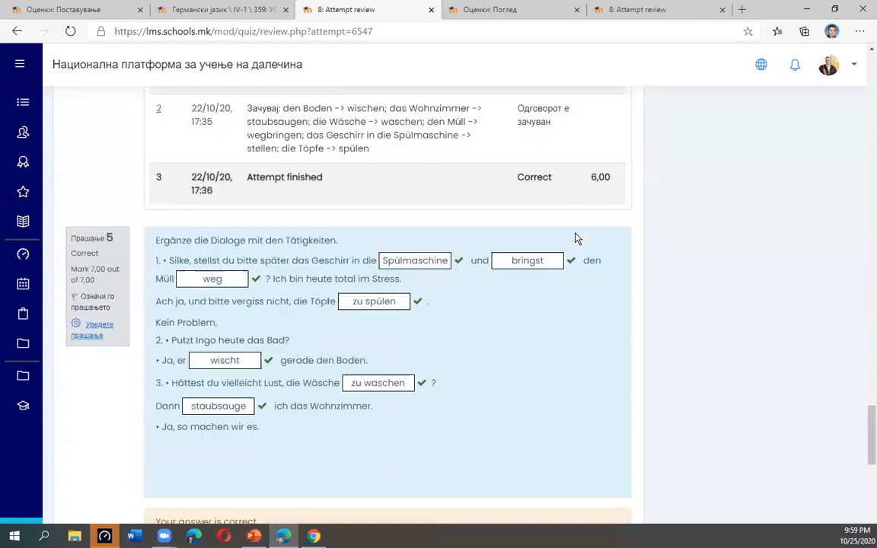
{"action": "scroll", "coordinate": [577, 239], "scroll_direction": "down", "scroll_amount": 1}
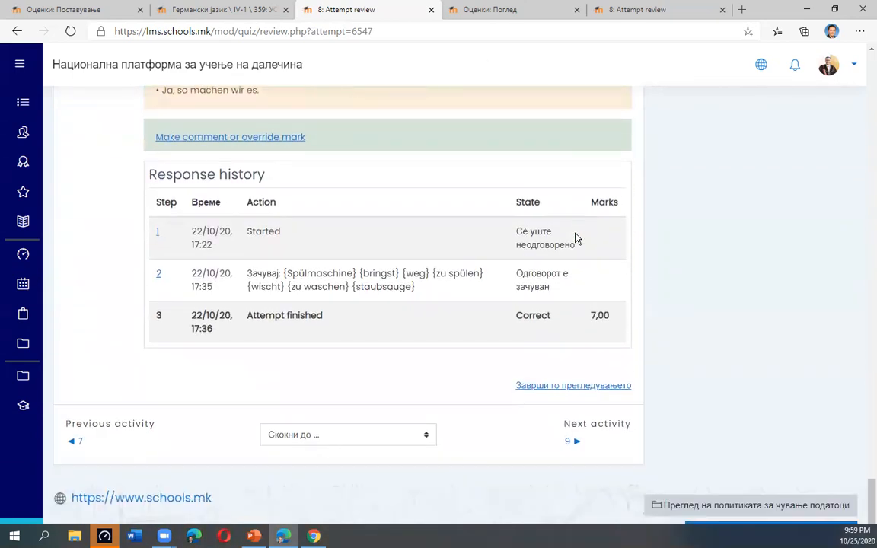
{"action": "scroll", "coordinate": [576, 238], "scroll_direction": "up", "scroll_amount": 20}
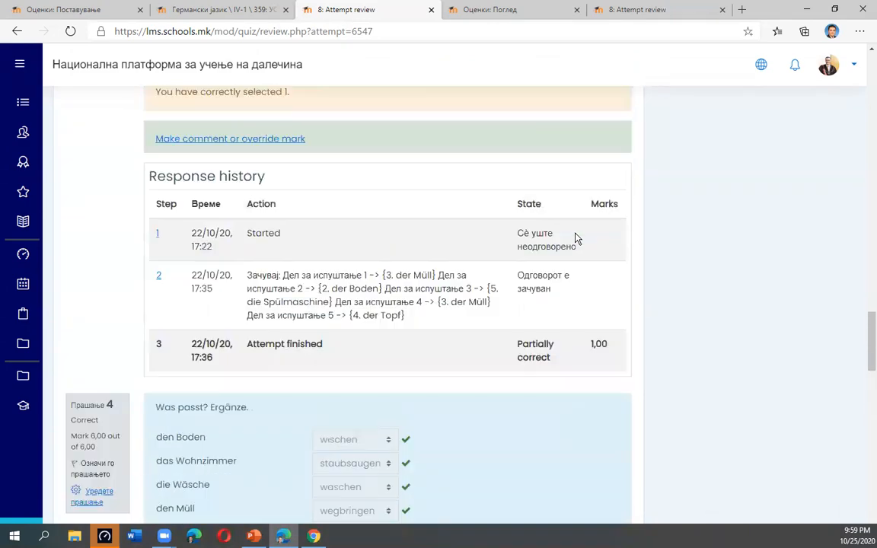
{"action": "scroll", "coordinate": [576, 238], "scroll_direction": "up", "scroll_amount": 15}
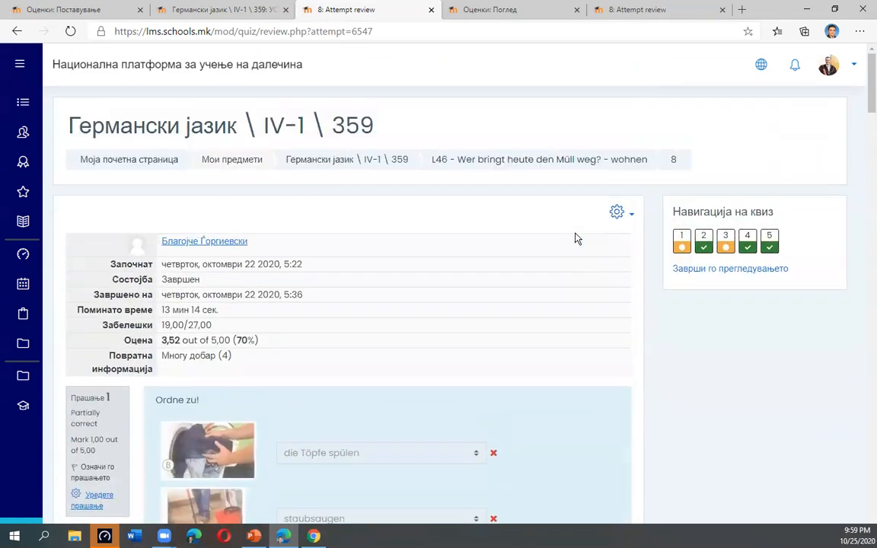
- Close both quiz attempt reviews, the user report and the УСНА ОЦЕНА grading page, keeping only the gradebook setup open
{"action": "left_click", "coordinate": [431, 10]}
{"action": "left_click", "coordinate": [431, 9]}
{"action": "left_click", "coordinate": [434, 11]}
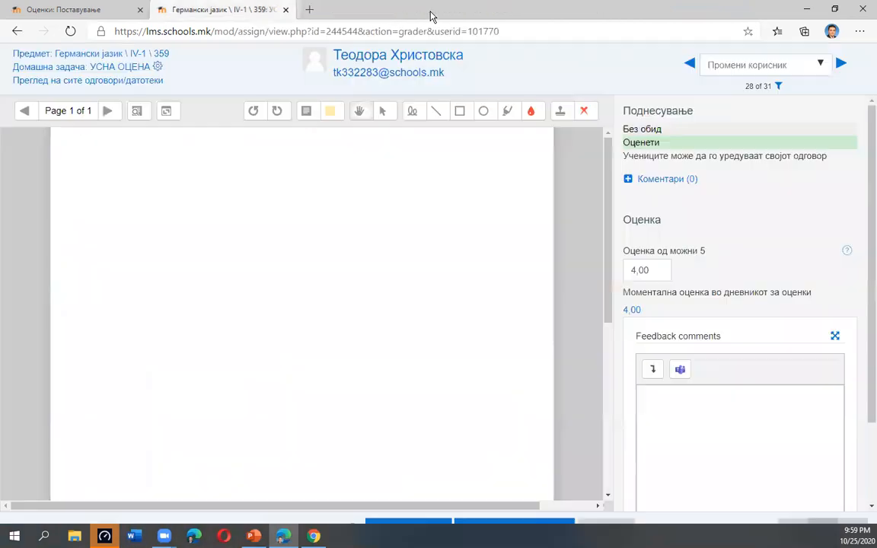
{"action": "left_click", "coordinate": [286, 10]}
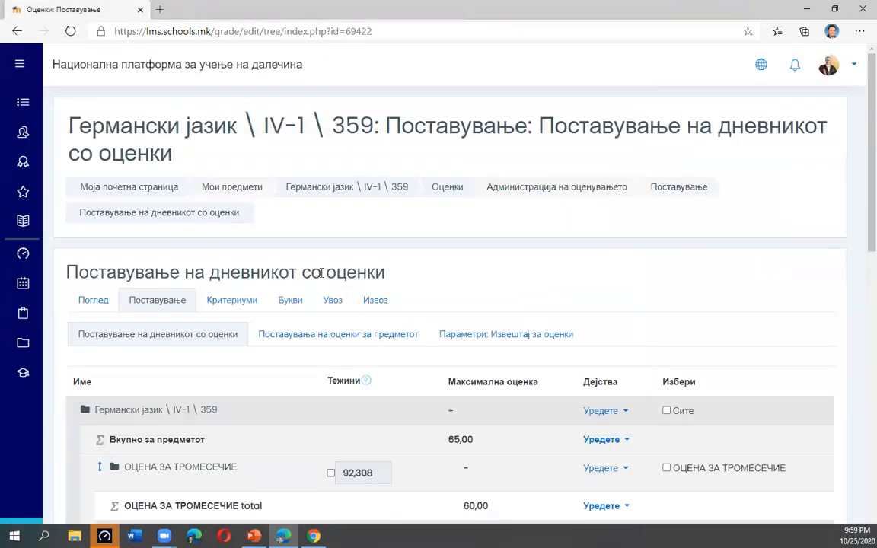
- Open the gradebook's user report and look through the activities, ranges and averages of each grade category
{"action": "left_click_drag", "start_coordinate": [130, 268], "coordinate": [405, 272]}
{"action": "left_click", "coordinate": [402, 273]}
{"action": "left_click", "coordinate": [90, 307]}
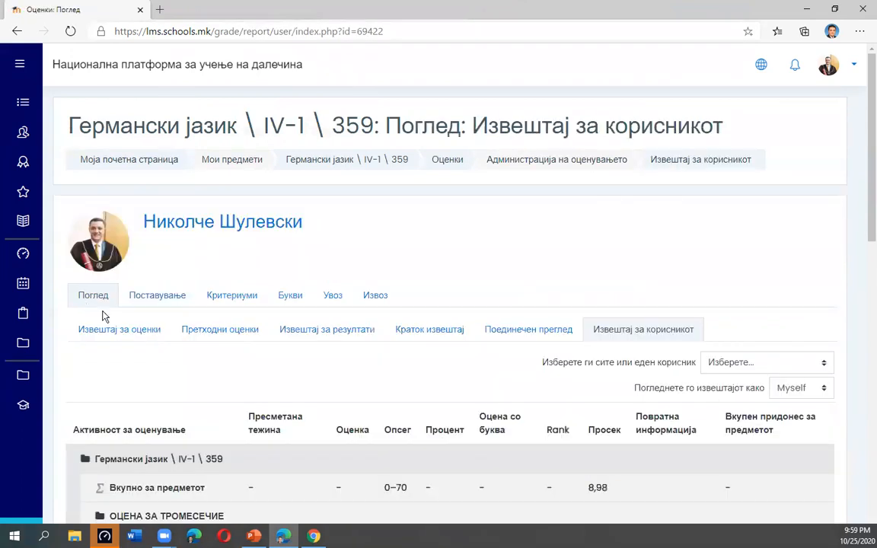
{"action": "scroll", "coordinate": [214, 294], "scroll_direction": "down", "scroll_amount": 4}
{"action": "scroll", "coordinate": [172, 258], "scroll_direction": "down", "scroll_amount": 5}
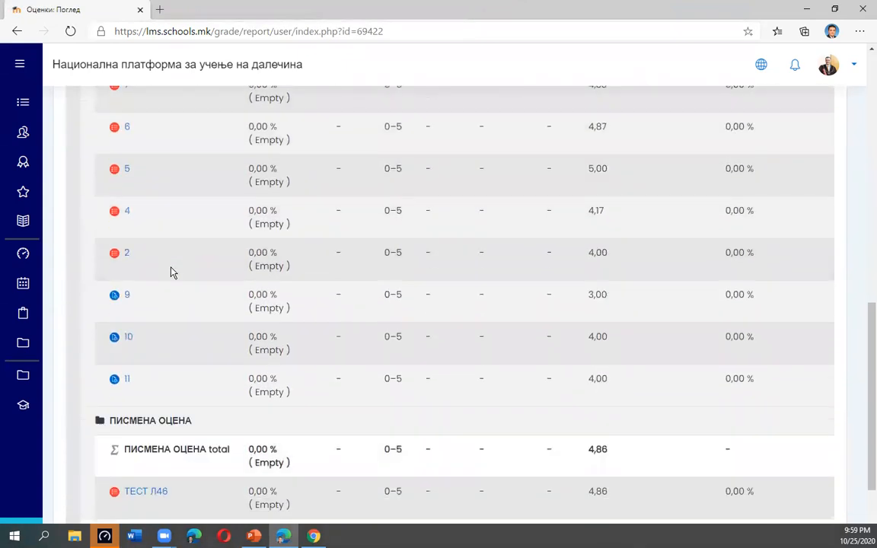
{"action": "scroll", "coordinate": [580, 329], "scroll_direction": "down", "scroll_amount": 2}
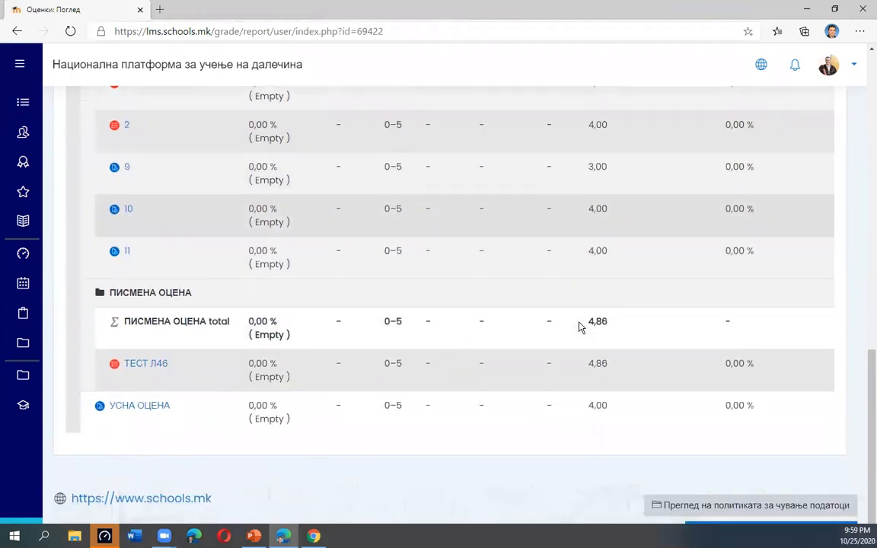
{"action": "scroll", "coordinate": [579, 327], "scroll_direction": "up", "scroll_amount": 10}
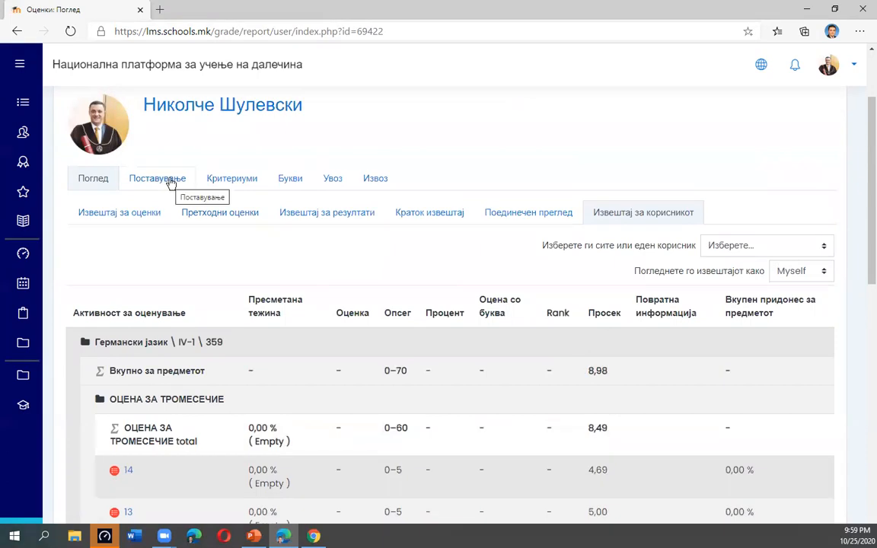
- Open the grader report (Извештај за оценки) and examine all students' activity grades, averages, category totals and course totals
{"action": "left_click", "coordinate": [145, 213]}
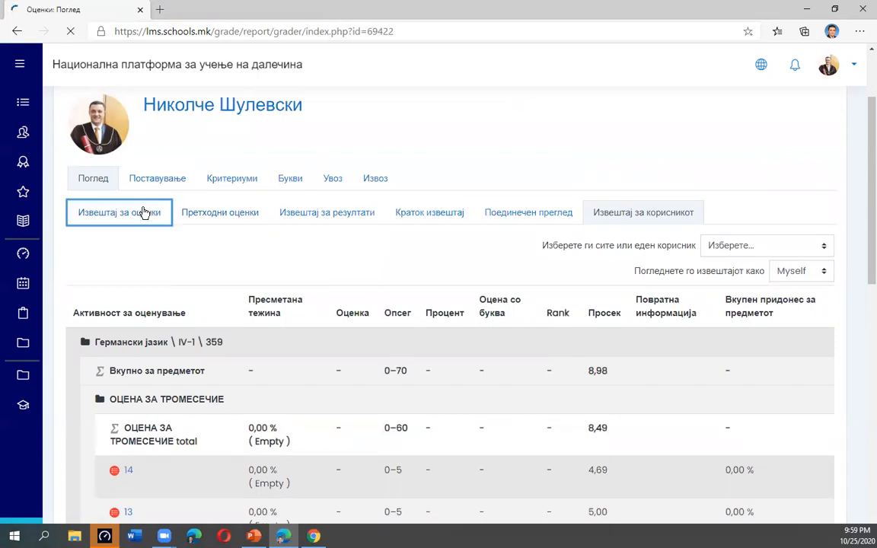
{"action": "scroll", "coordinate": [150, 220], "scroll_direction": "down", "scroll_amount": 2}
{"action": "scroll", "coordinate": [322, 305], "scroll_direction": "down", "scroll_amount": 8}
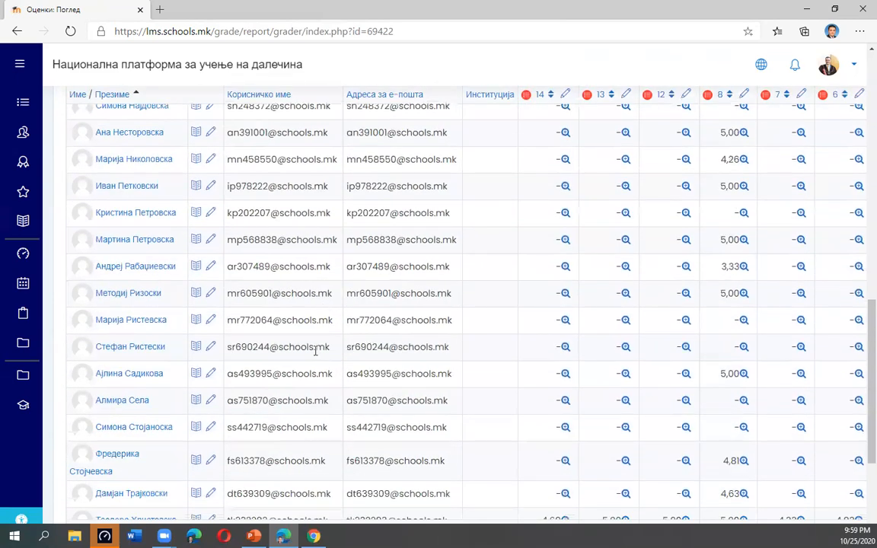
{"action": "scroll", "coordinate": [308, 365], "scroll_direction": "down", "scroll_amount": 3}
{"action": "scroll", "coordinate": [305, 378], "scroll_direction": "up", "scroll_amount": 2}
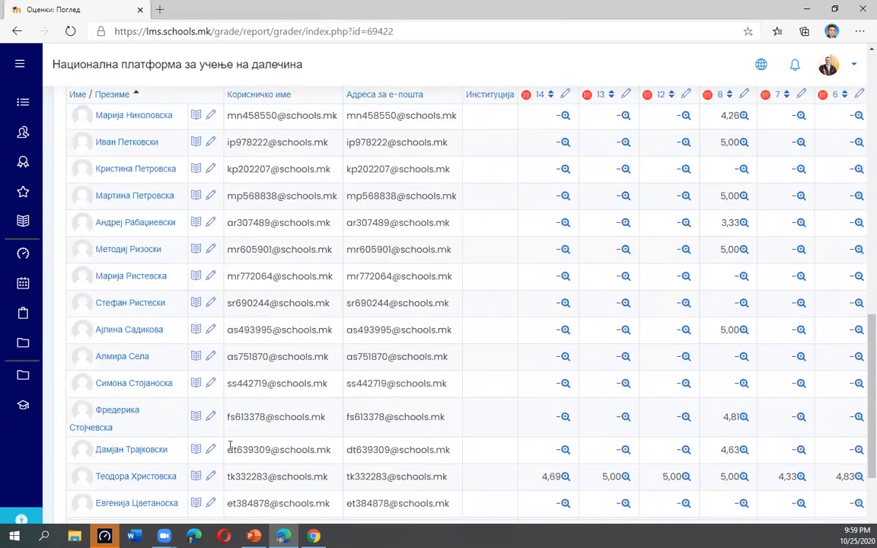
{"action": "scroll", "coordinate": [736, 465], "scroll_direction": "down", "scroll_amount": 3}
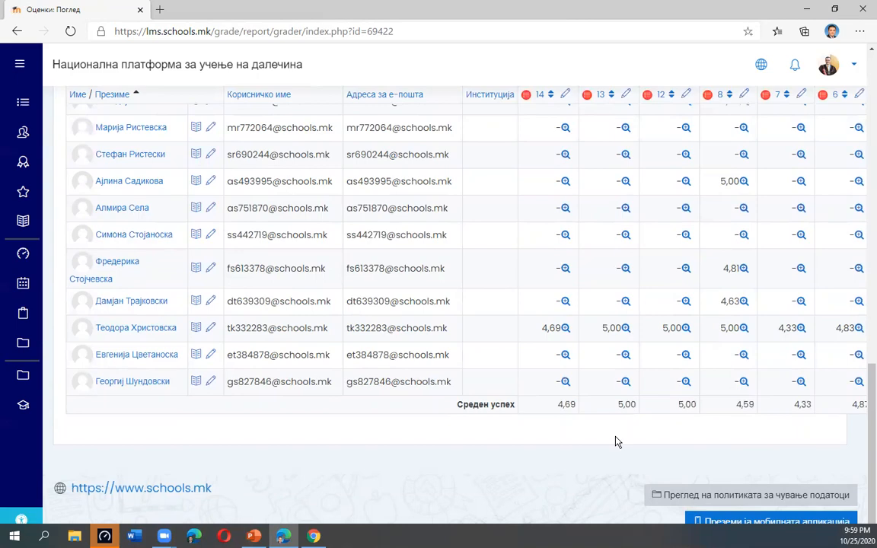
{"action": "scroll", "coordinate": [617, 442], "scroll_direction": "up", "scroll_amount": 10}
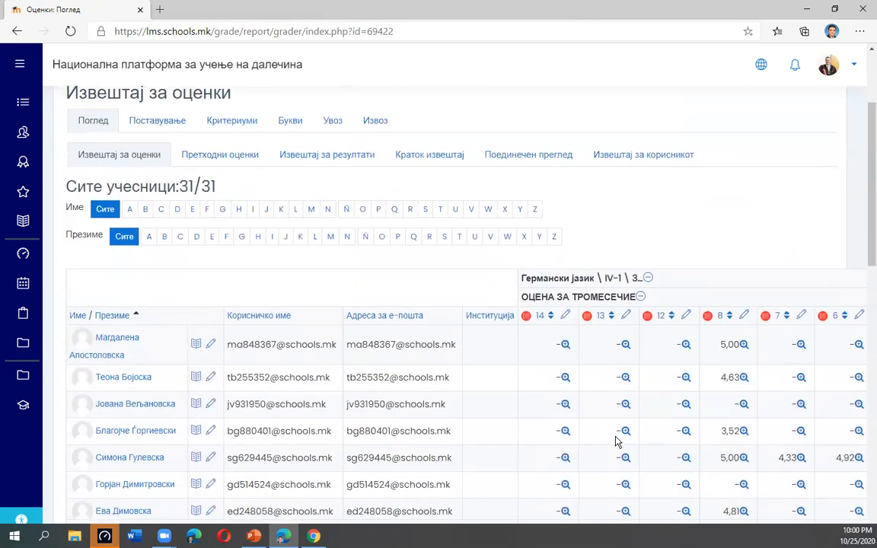
{"action": "scroll", "coordinate": [617, 440], "scroll_direction": "right", "scroll_amount": 10}
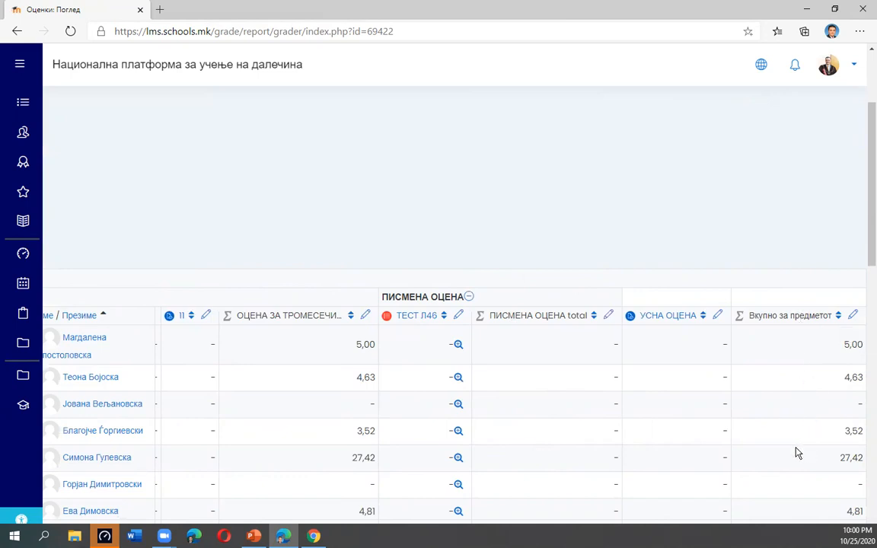
{"action": "scroll", "coordinate": [796, 453], "scroll_direction": "left", "scroll_amount": 10}
{"action": "scroll", "coordinate": [797, 452], "scroll_direction": "left", "scroll_amount": 1}
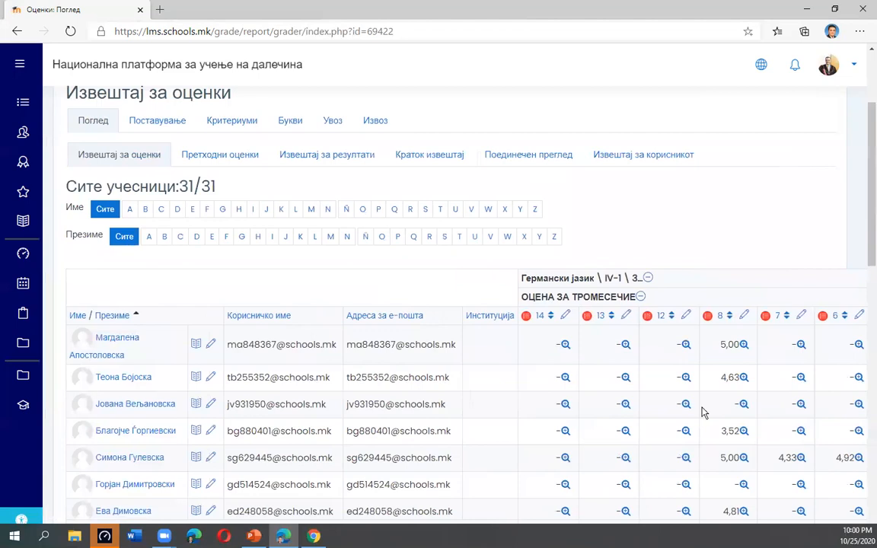
- View the filter options of the grade history (Претходни оценки) and open the outcomes report (Извештај за резултати)
{"action": "left_click", "coordinate": [225, 156]}
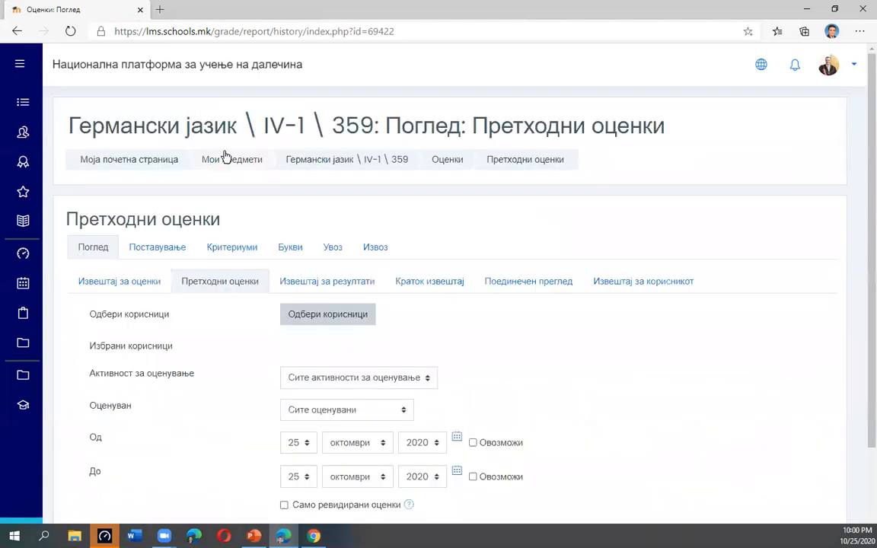
{"action": "scroll", "coordinate": [265, 306], "scroll_direction": "down", "scroll_amount": 3}
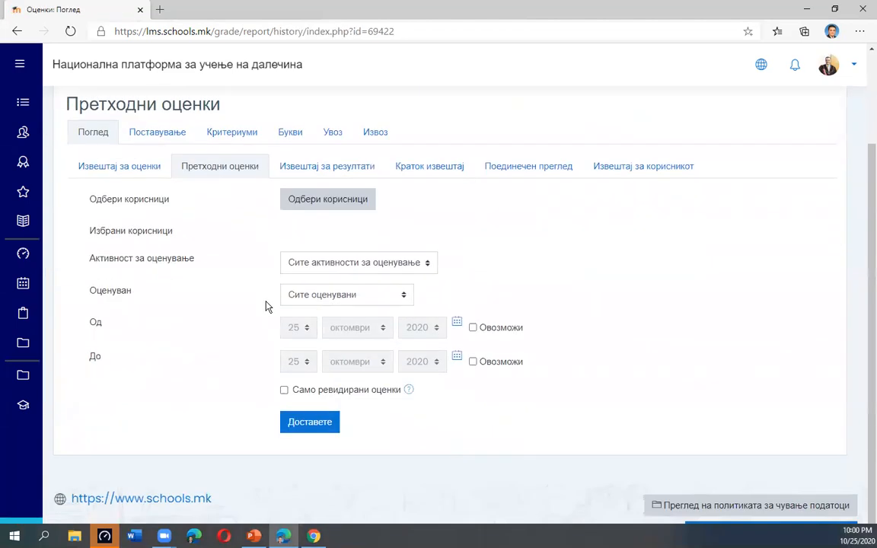
{"action": "left_click", "coordinate": [324, 174]}
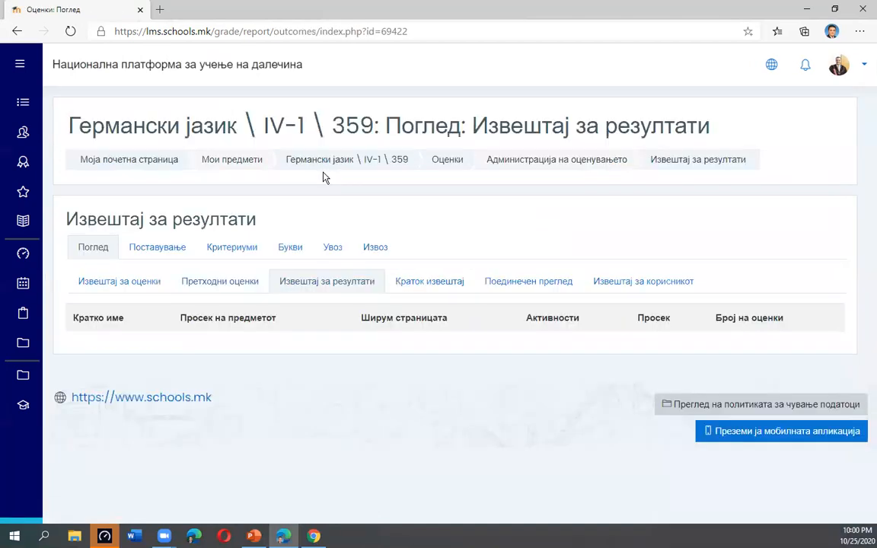
- Open the overview report (Краток извештај) and look through the list of courses with their grades and ranks
{"action": "left_click", "coordinate": [431, 284]}
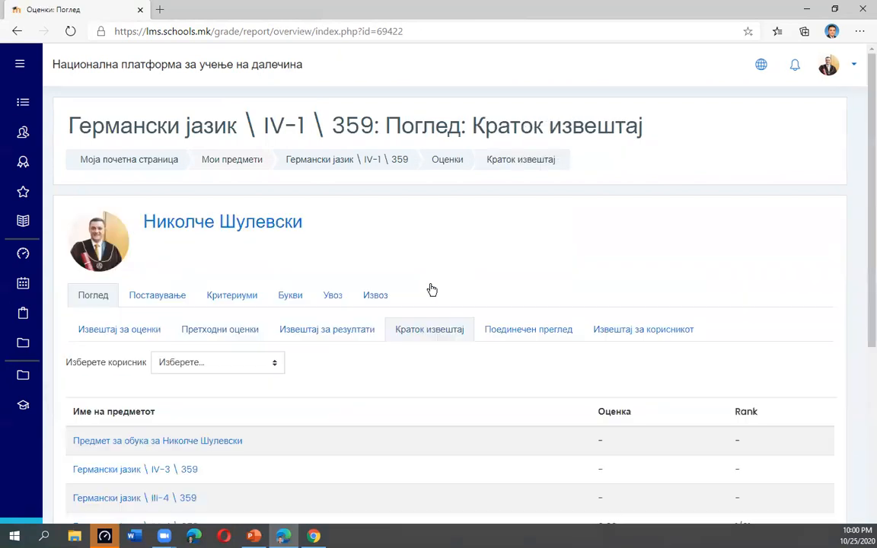
{"action": "scroll", "coordinate": [432, 289], "scroll_direction": "down", "scroll_amount": 2}
{"action": "scroll", "coordinate": [154, 275], "scroll_direction": "down", "scroll_amount": 1}
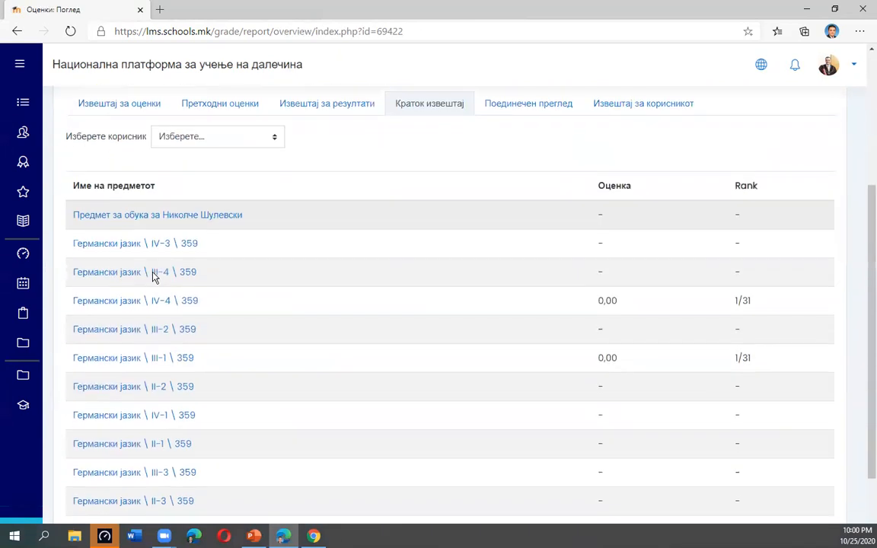
{"action": "scroll", "coordinate": [148, 236], "scroll_direction": "down", "scroll_amount": 2}
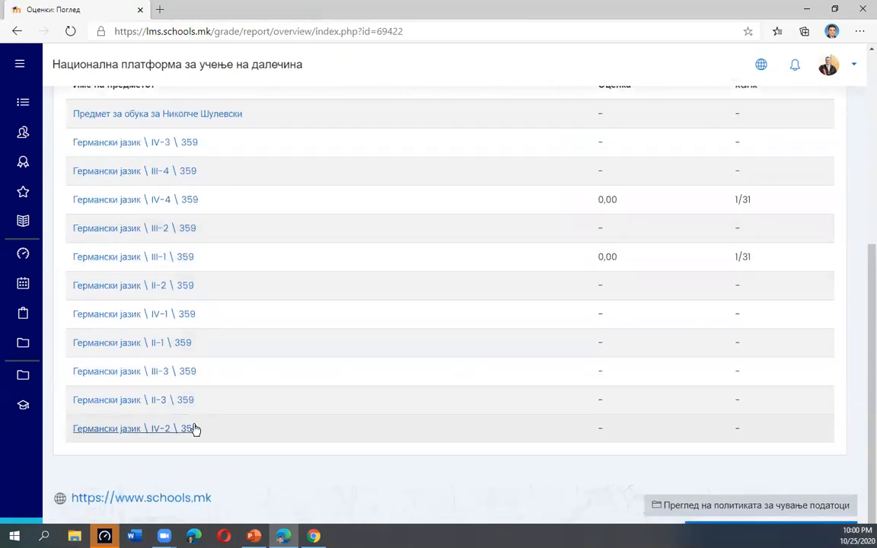
{"action": "scroll", "coordinate": [268, 424], "scroll_direction": "up", "scroll_amount": 3}
- Open the single view (Поединечен преглед) and display the students' grades for activity 7
{"action": "left_click", "coordinate": [525, 238]}
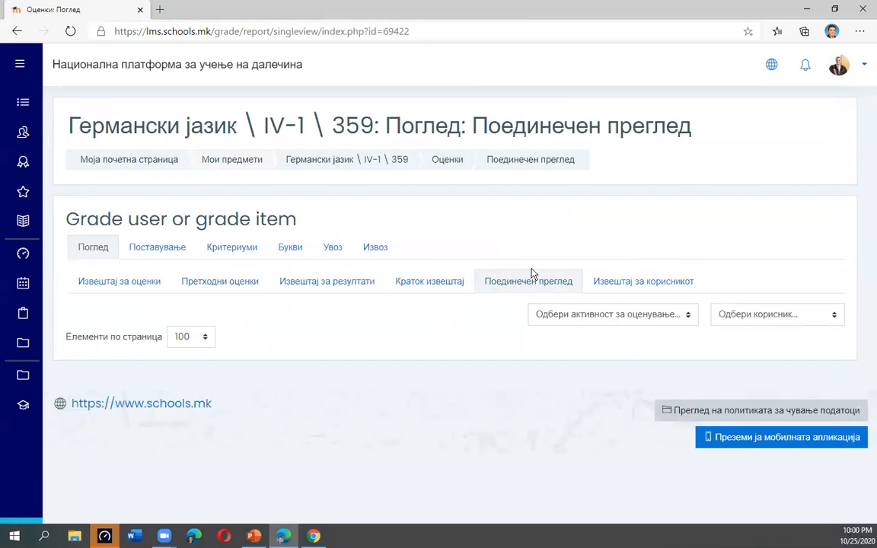
{"action": "left_click", "coordinate": [548, 316]}
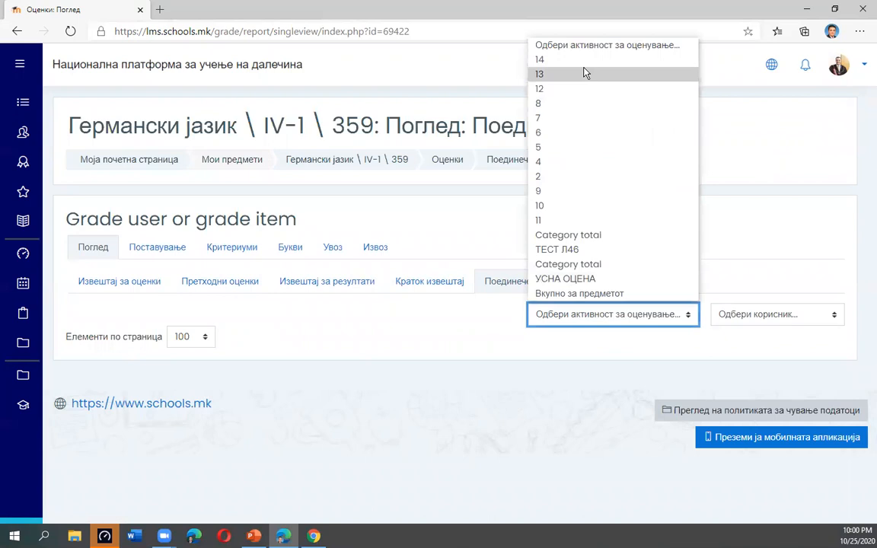
{"action": "left_click", "coordinate": [598, 118]}
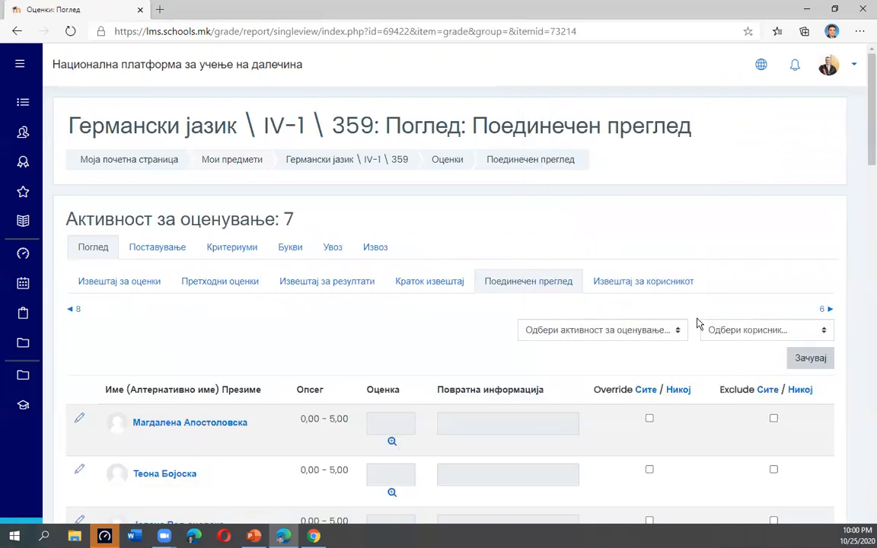
- Switch the single view to the student with the 4,69 grade in activity 14 and look through that student's grades
{"action": "left_click", "coordinate": [745, 336]}
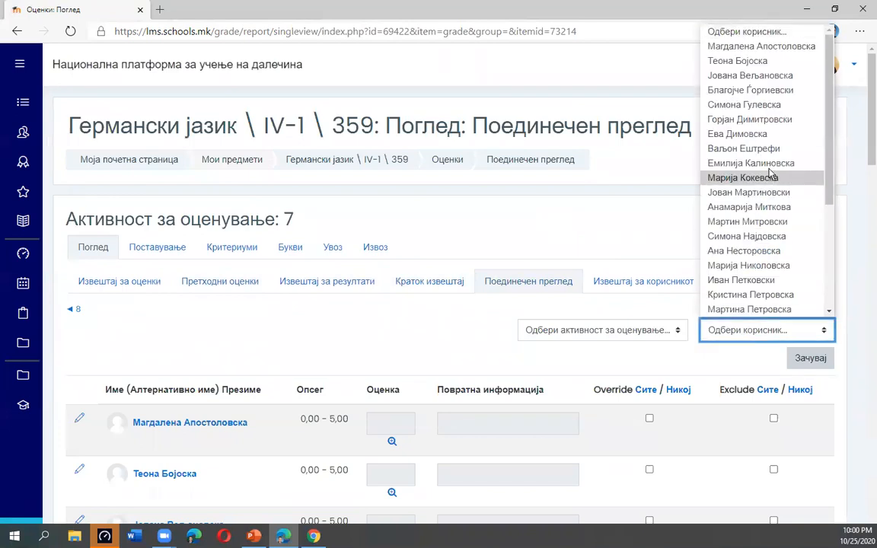
{"action": "scroll", "coordinate": [754, 228], "scroll_direction": "down", "scroll_amount": 4}
{"action": "left_click", "coordinate": [762, 286]}
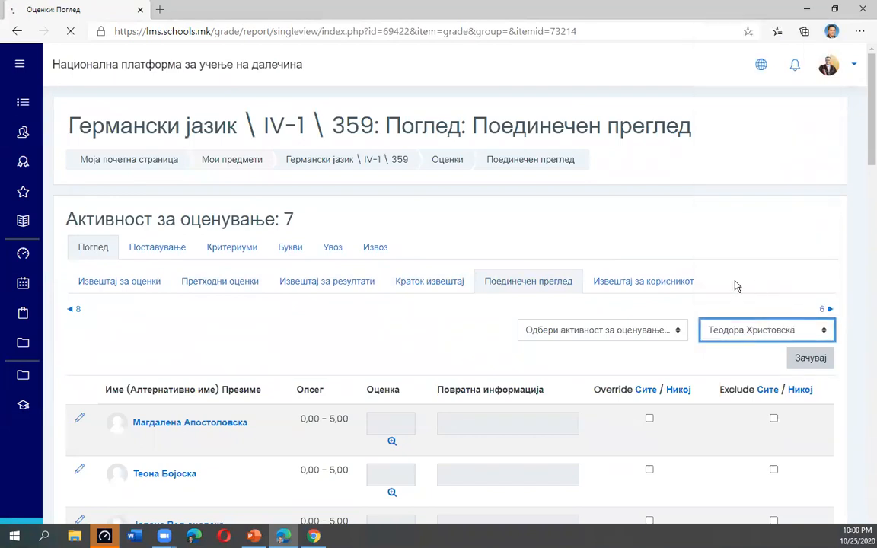
{"action": "scroll", "coordinate": [404, 301], "scroll_direction": "down", "scroll_amount": 3}
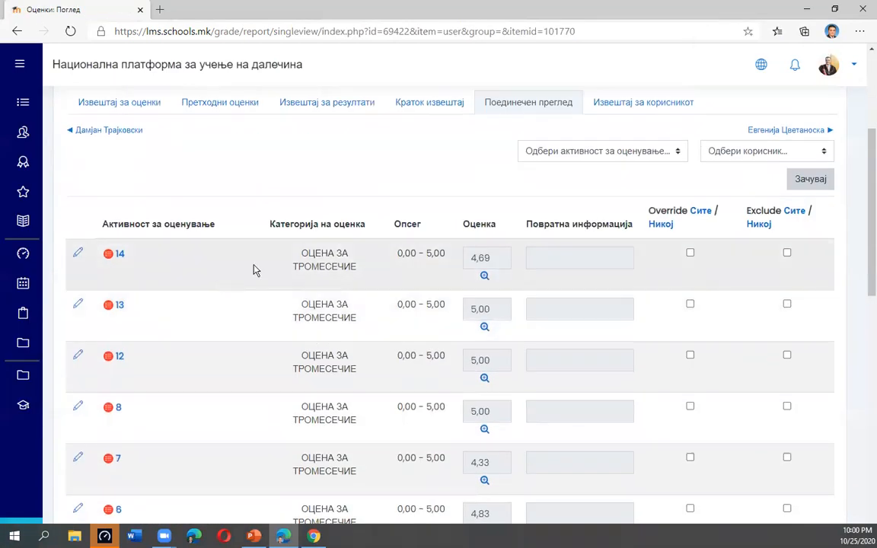
- Look through the rest of the student's grades in the single view, down to the course total (Вкупно за предметот)
{"action": "scroll", "coordinate": [267, 270], "scroll_direction": "down", "scroll_amount": 3}
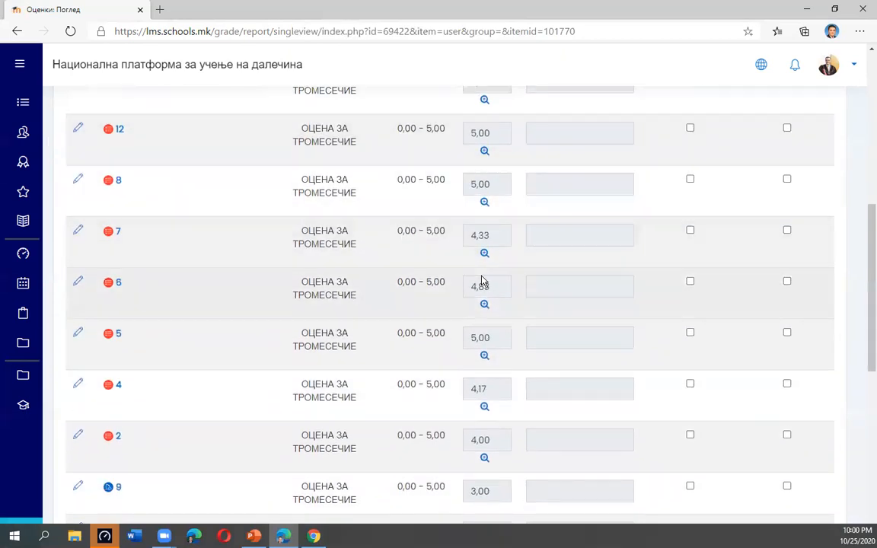
{"action": "scroll", "coordinate": [494, 439], "scroll_direction": "down", "scroll_amount": 5}
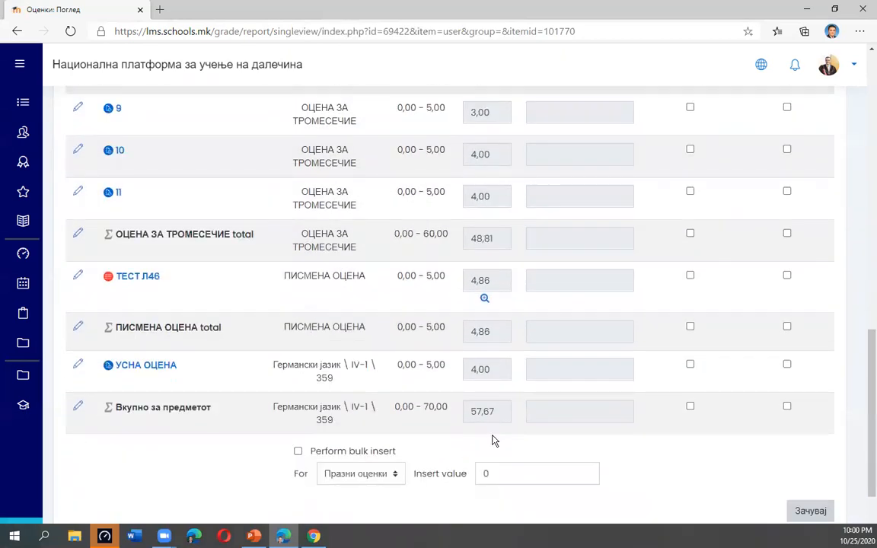
{"action": "scroll", "coordinate": [493, 441], "scroll_direction": "up", "scroll_amount": 8}
- Open the user report (Извештај за корисникот), display it for the same student and look through the grades, percentages, letters and ranks
{"action": "left_click", "coordinate": [624, 181]}
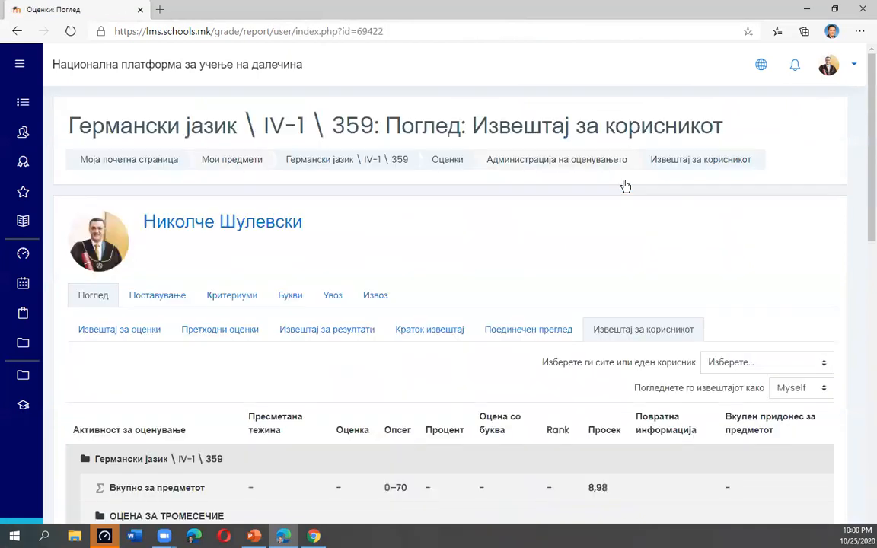
{"action": "scroll", "coordinate": [624, 186], "scroll_direction": "down", "scroll_amount": 3}
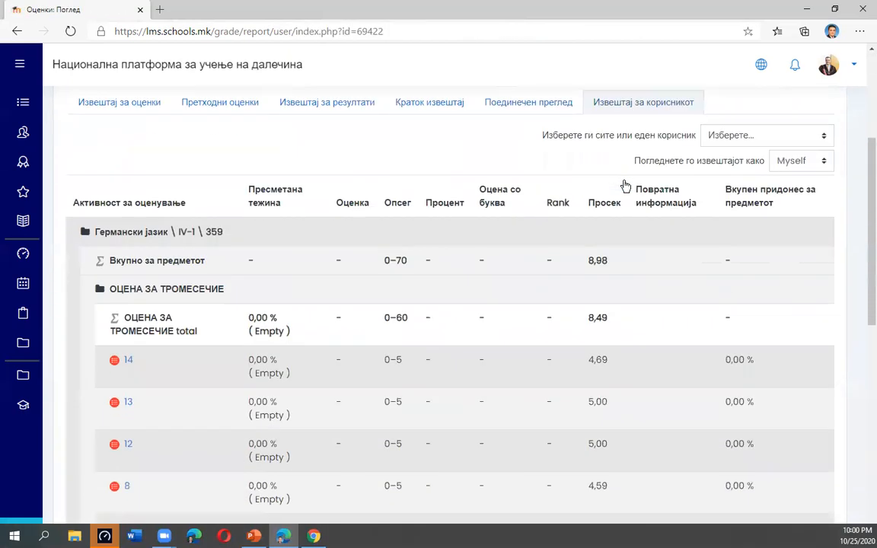
{"action": "left_click", "coordinate": [735, 137]}
{"action": "scroll", "coordinate": [756, 380], "scroll_direction": "down", "scroll_amount": 3}
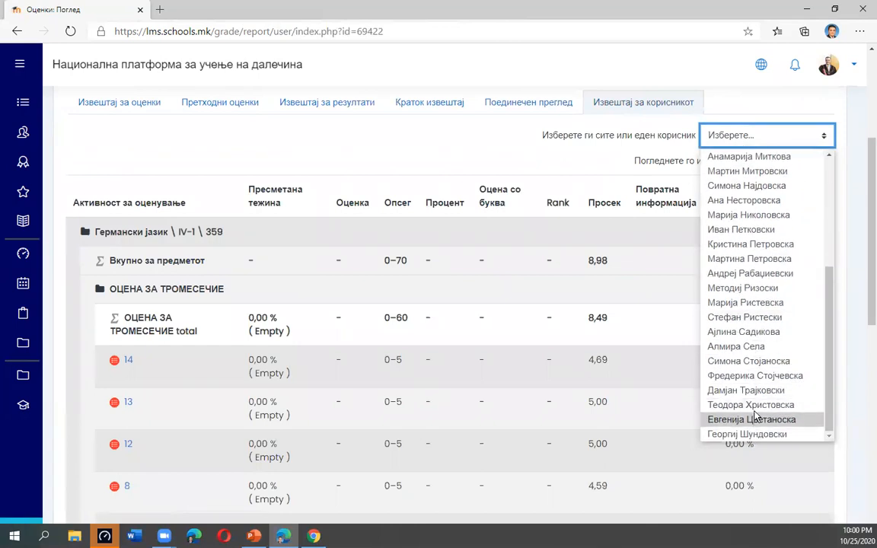
{"action": "left_click", "coordinate": [752, 405]}
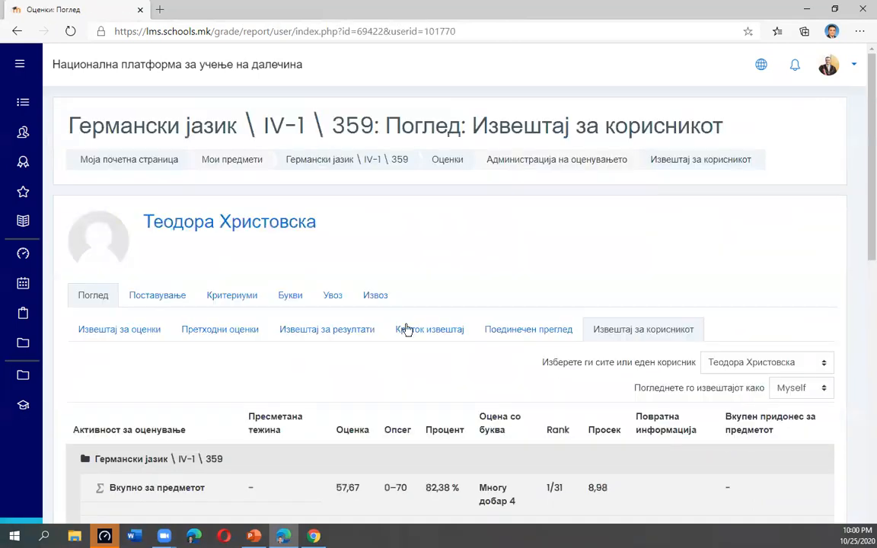
{"action": "scroll", "coordinate": [404, 328], "scroll_direction": "down", "scroll_amount": 6}
{"action": "scroll", "coordinate": [407, 264], "scroll_direction": "down", "scroll_amount": 3}
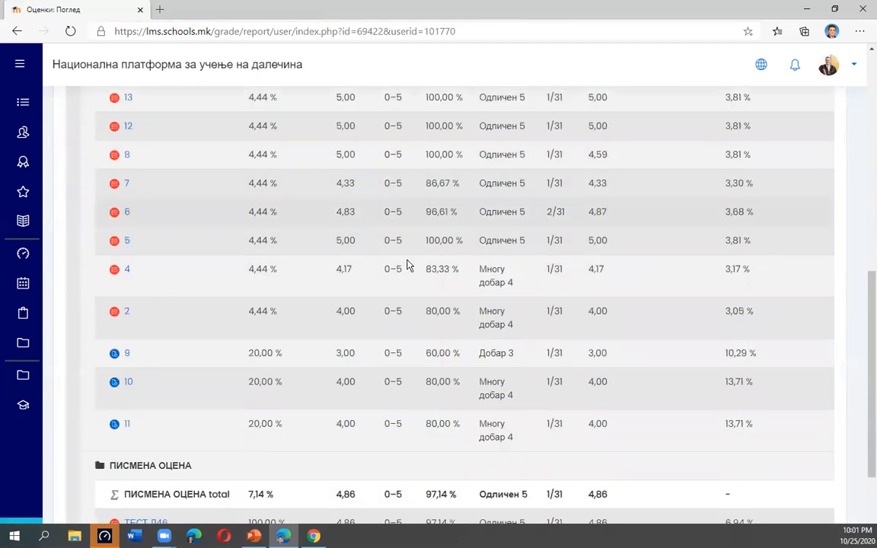
{"action": "scroll", "coordinate": [408, 264], "scroll_direction": "up", "scroll_amount": 8}
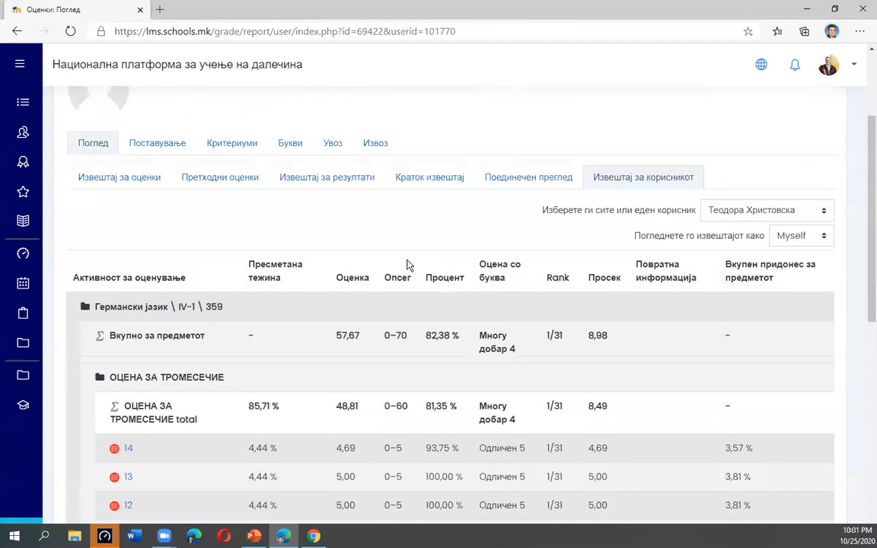
- Open the gradebook setup (Поставување), then view the course grade settings (Поставувања на оценки за предметот)
{"action": "left_click", "coordinate": [160, 149]}
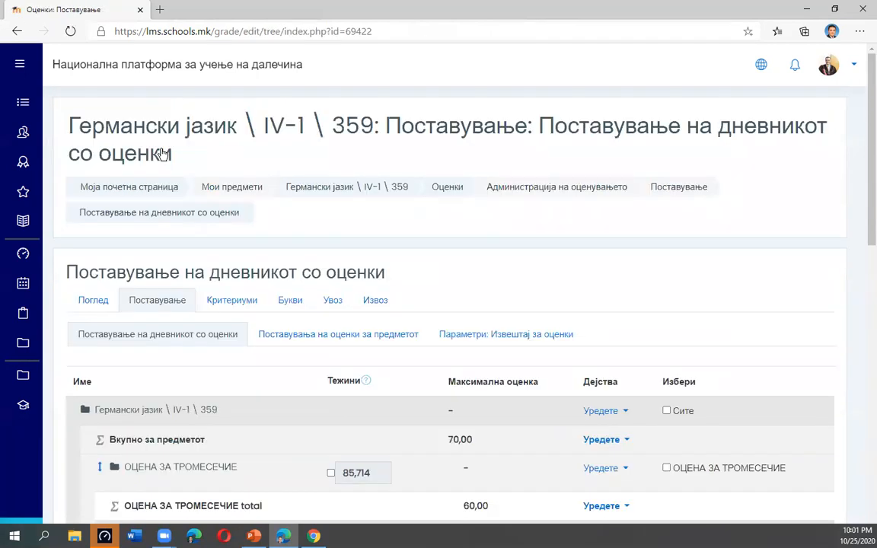
{"action": "scroll", "coordinate": [153, 319], "scroll_direction": "down", "scroll_amount": 2}
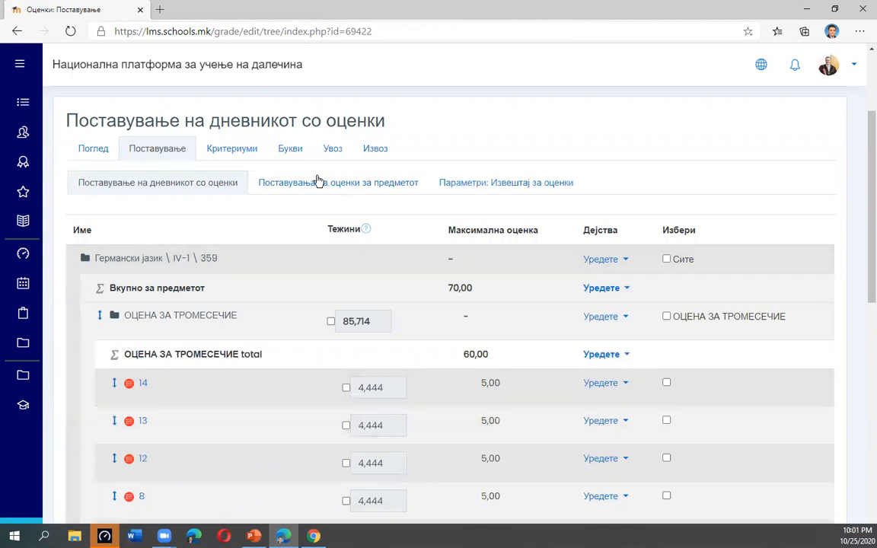
{"action": "left_click", "coordinate": [336, 188]}
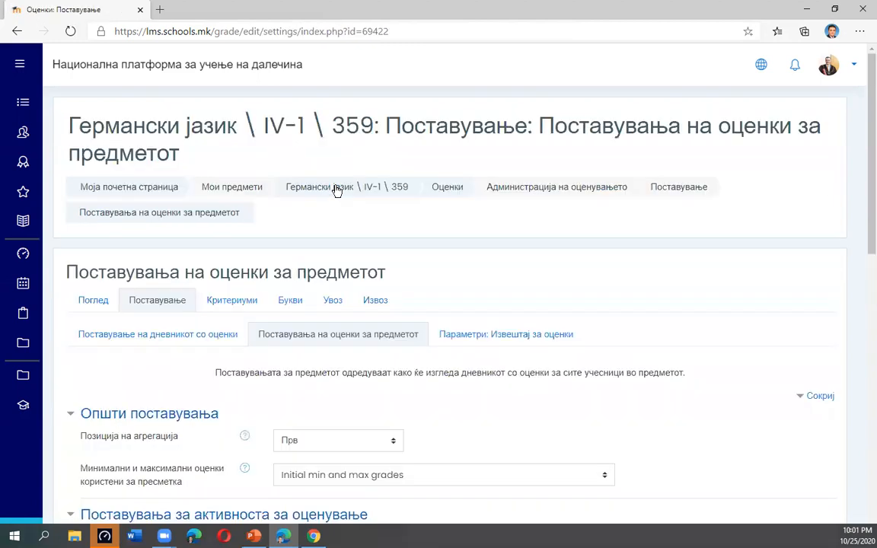
{"action": "scroll", "coordinate": [338, 191], "scroll_direction": "down", "scroll_amount": 4}
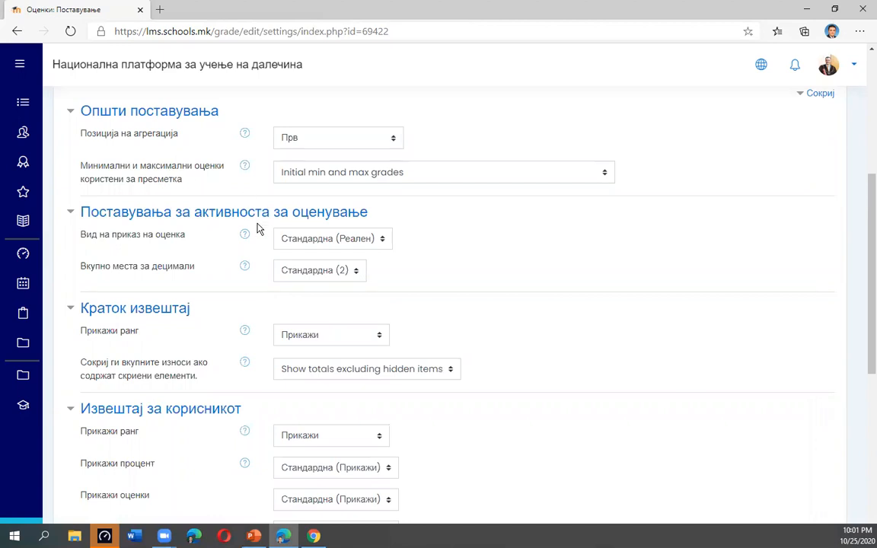
{"action": "scroll", "coordinate": [257, 228], "scroll_direction": "up", "scroll_amount": 2}
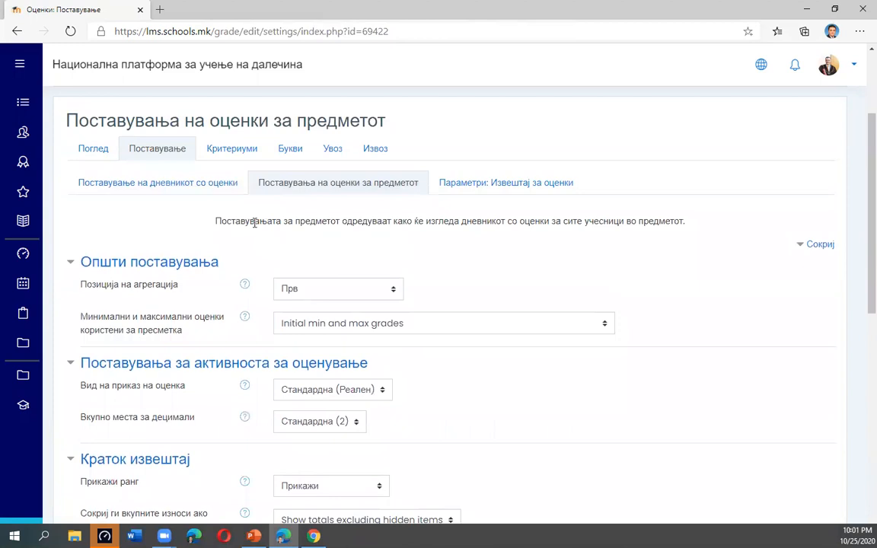
- Choose Прв as the aggregation position (Позиција на агрегација) and look through the item, overview report and user report settings
{"action": "left_click", "coordinate": [330, 293]}
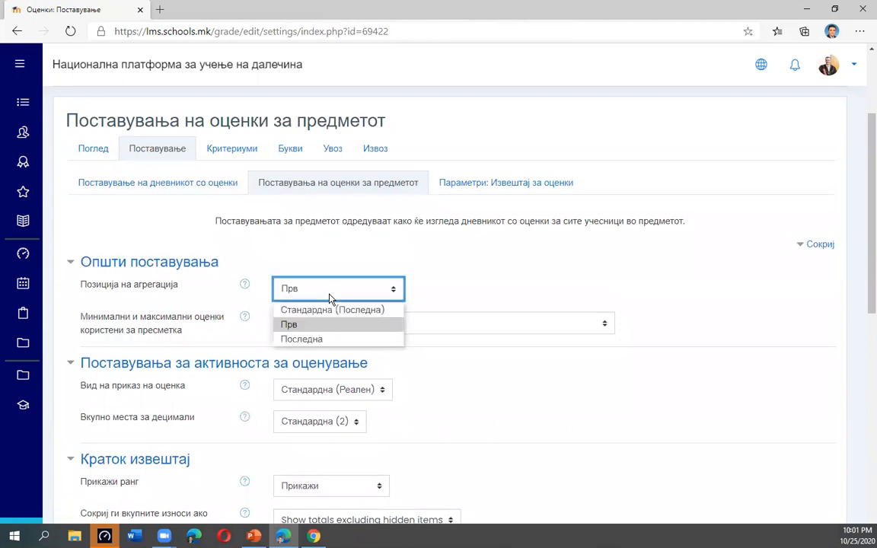
{"action": "left_click", "coordinate": [306, 326]}
{"action": "scroll", "coordinate": [304, 328], "scroll_direction": "down", "scroll_amount": 4}
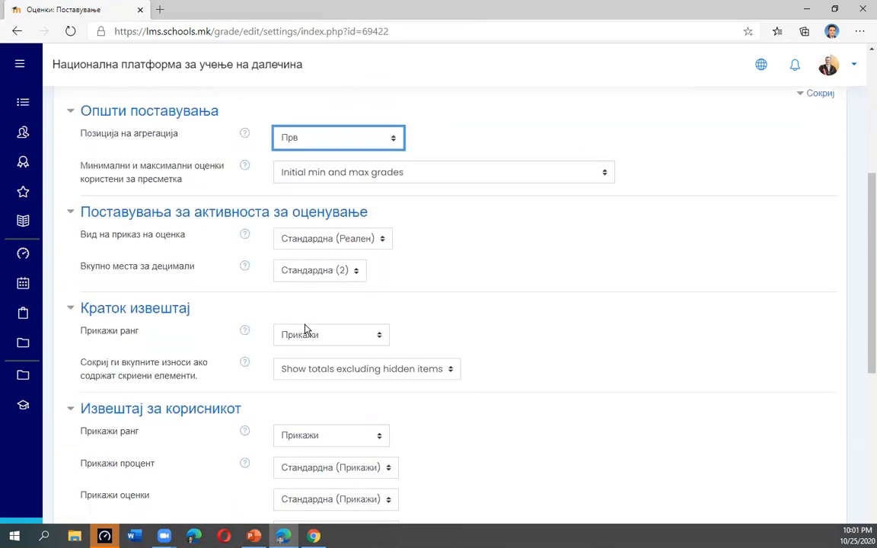
{"action": "scroll", "coordinate": [308, 247], "scroll_direction": "down", "scroll_amount": 2}
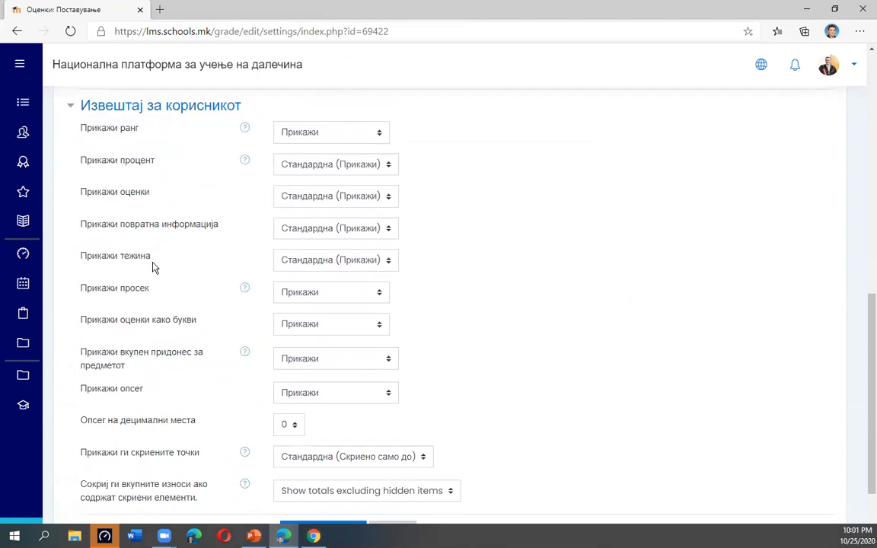
{"action": "scroll", "coordinate": [176, 366], "scroll_direction": "down", "scroll_amount": 2}
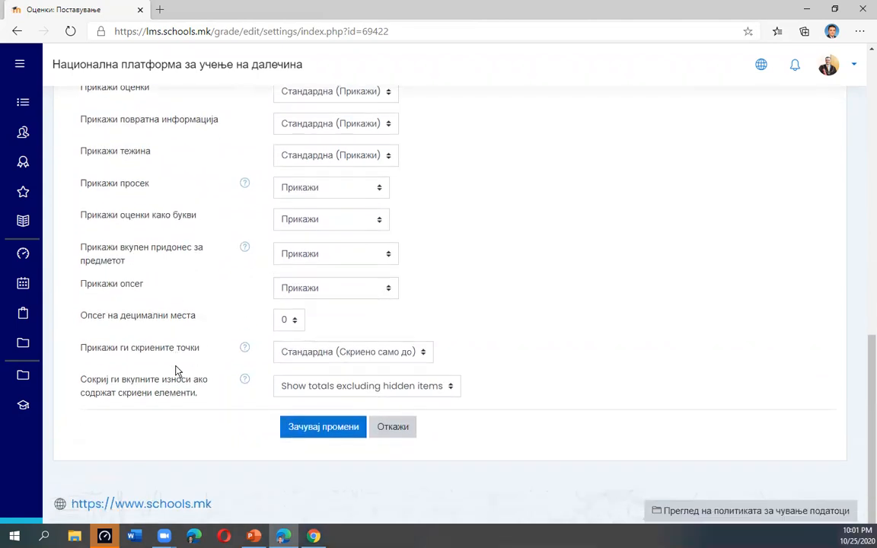
{"action": "scroll", "coordinate": [228, 319], "scroll_direction": "up", "scroll_amount": 3}
{"action": "scroll", "coordinate": [255, 323], "scroll_direction": "up", "scroll_amount": 5}
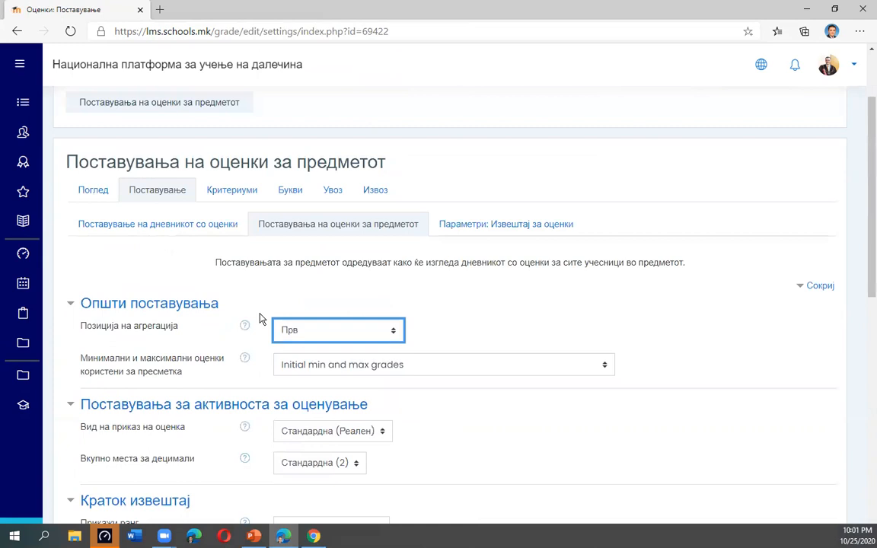
{"action": "scroll", "coordinate": [259, 318], "scroll_direction": "down", "scroll_amount": 3}
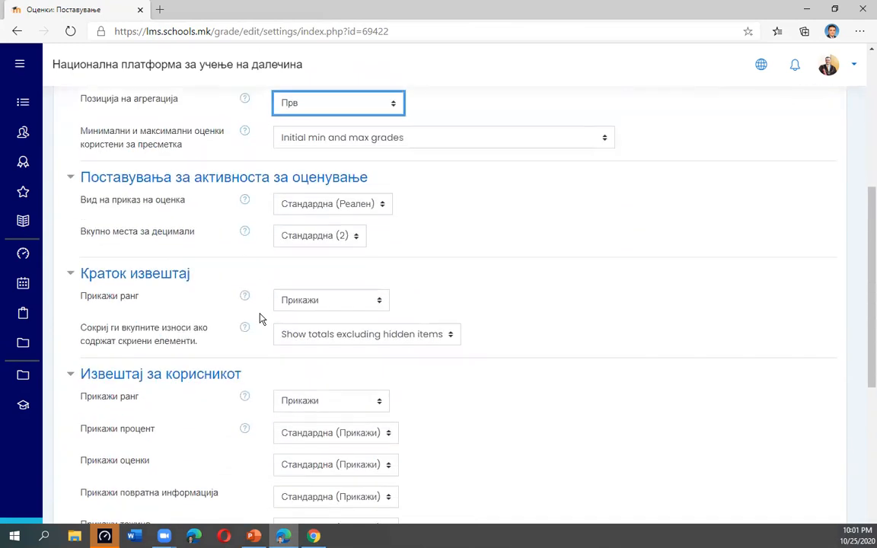
{"action": "scroll", "coordinate": [259, 318], "scroll_direction": "down", "scroll_amount": 2}
{"action": "scroll", "coordinate": [260, 318], "scroll_direction": "up", "scroll_amount": 5}
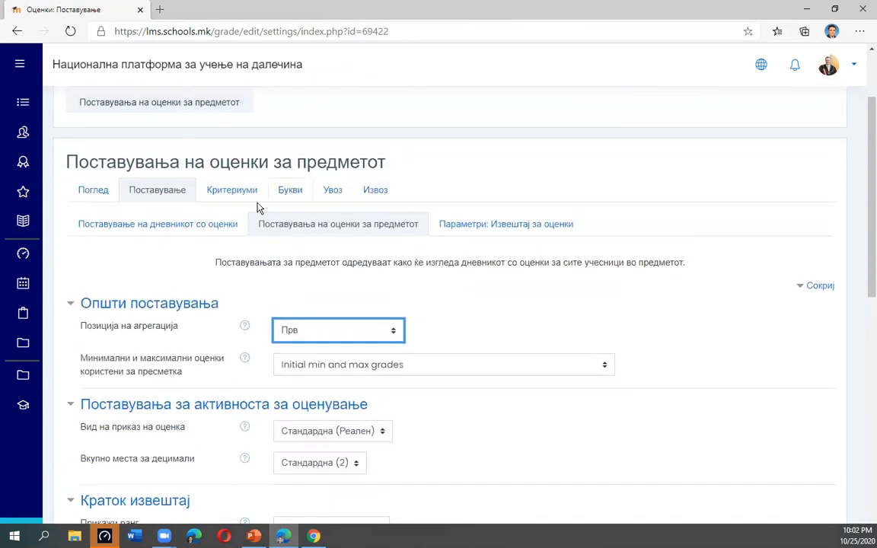
- View the course scales (Критериуми) and the grade letters table (Букви)
{"action": "left_click", "coordinate": [239, 195]}
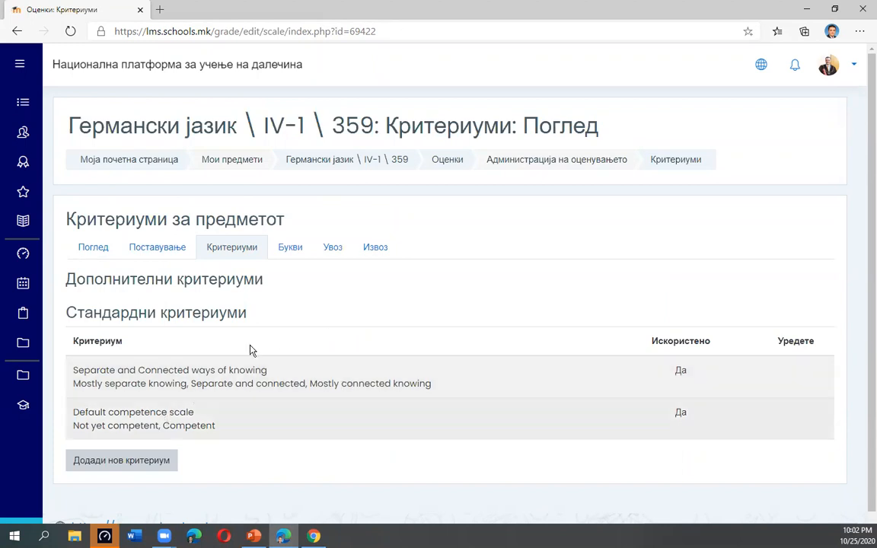
{"action": "left_click", "coordinate": [297, 252]}
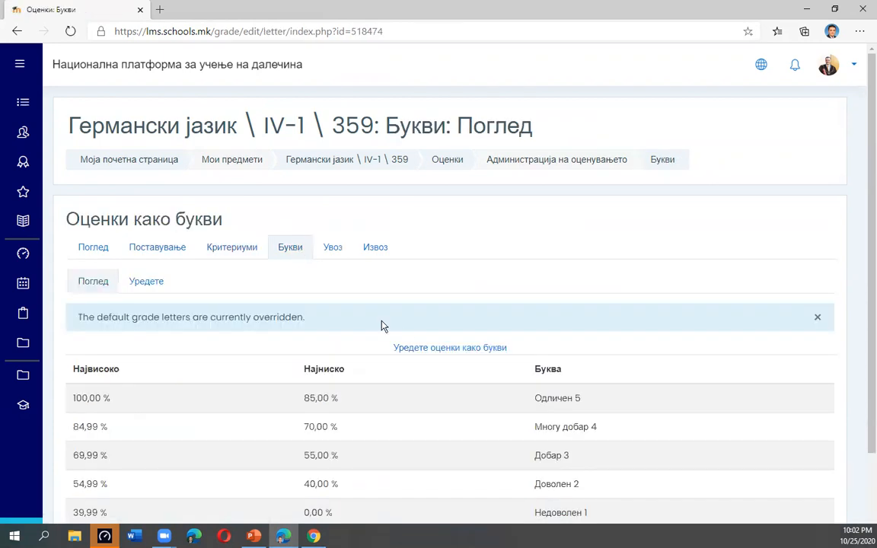
{"action": "scroll", "coordinate": [384, 325], "scroll_direction": "down", "scroll_amount": 2}
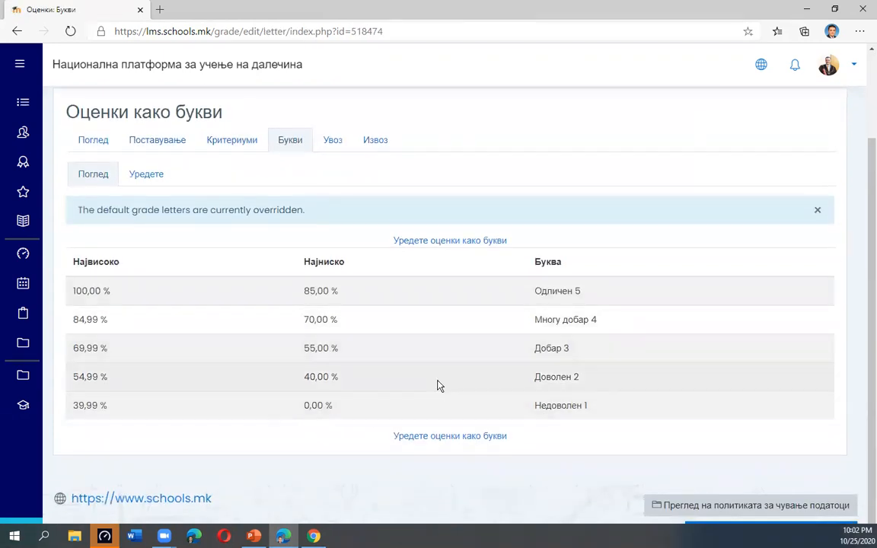
- Open the OpenDocument spreadsheet export (Извоз) and look through the included grade items and available export formats
{"action": "left_click", "coordinate": [344, 146]}
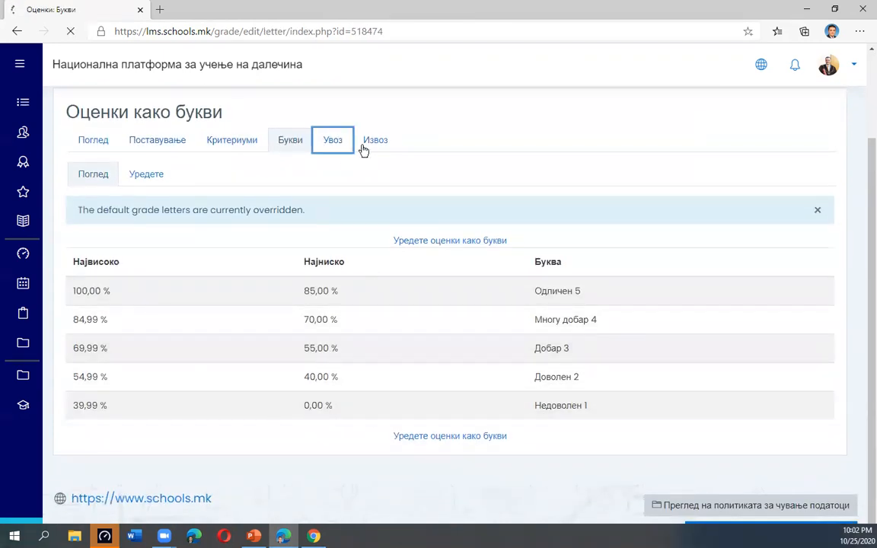
{"action": "left_click", "coordinate": [377, 241]}
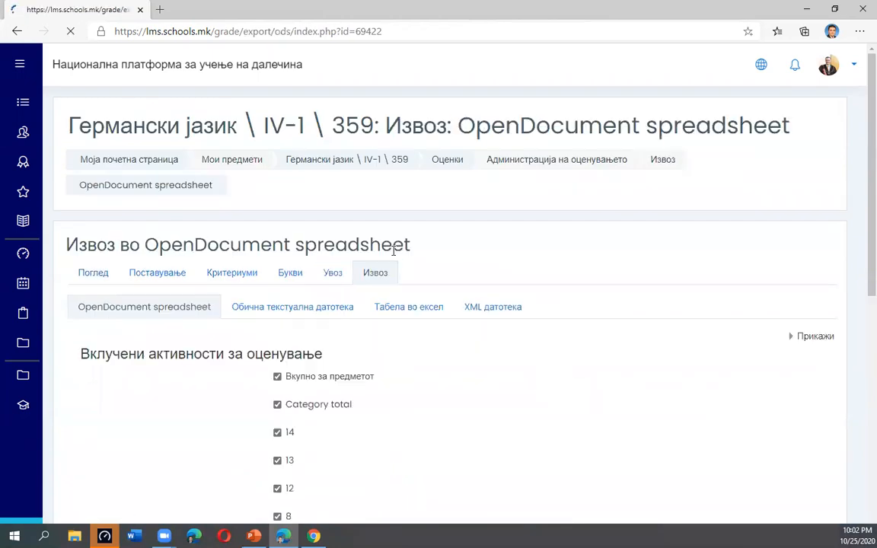
{"action": "scroll", "coordinate": [445, 330], "scroll_direction": "down", "scroll_amount": 3}
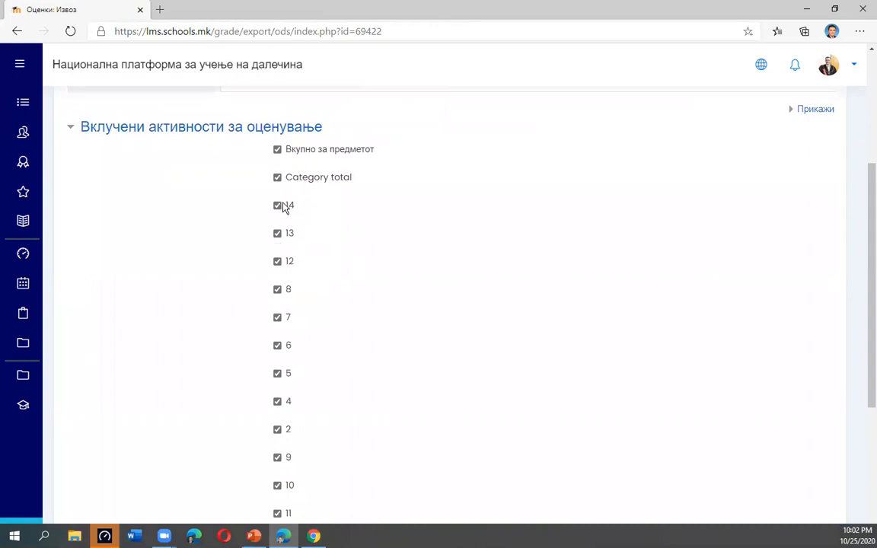
{"action": "scroll", "coordinate": [283, 242], "scroll_direction": "down", "scroll_amount": 2}
{"action": "scroll", "coordinate": [279, 243], "scroll_direction": "down", "scroll_amount": 2}
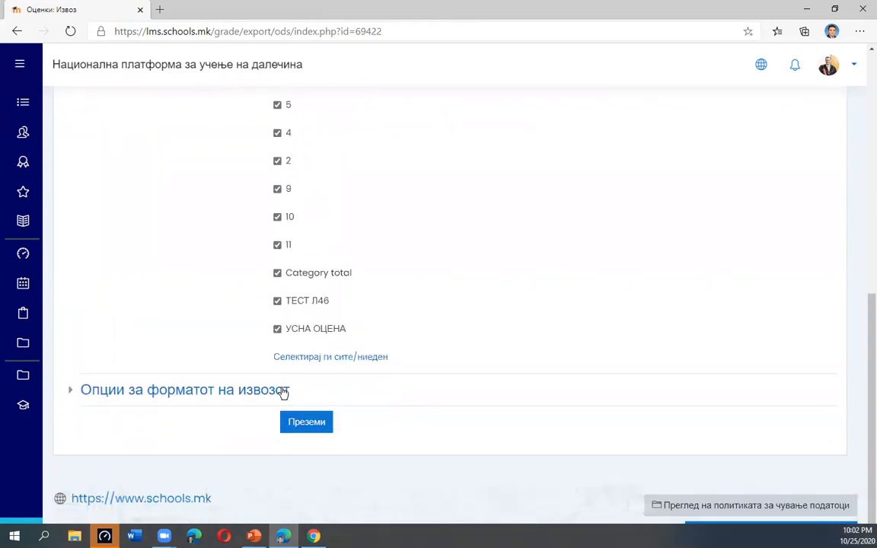
{"action": "scroll", "coordinate": [280, 309], "scroll_direction": "up", "scroll_amount": 6}
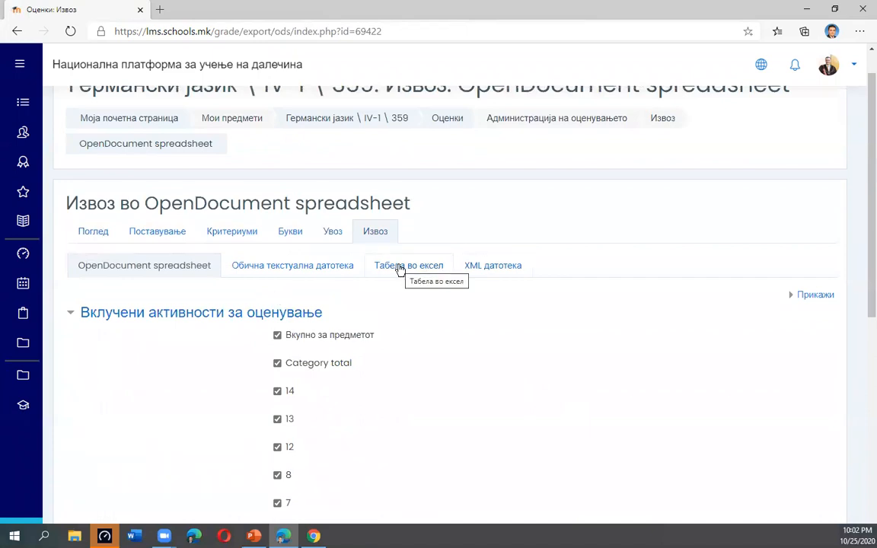
- Open the CSV grade import (Увоз) and look through its file, encoding and separator options
{"action": "left_click", "coordinate": [327, 231]}
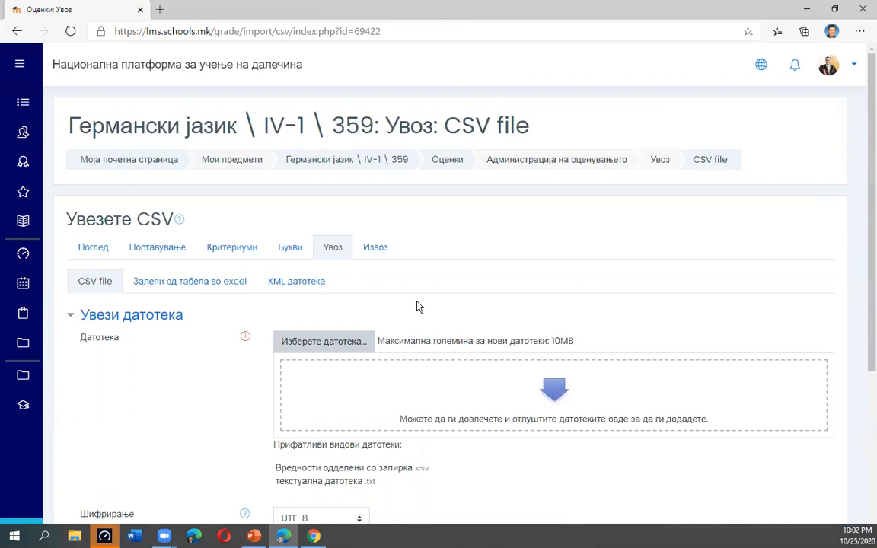
{"action": "scroll", "coordinate": [417, 306], "scroll_direction": "down", "scroll_amount": 3}
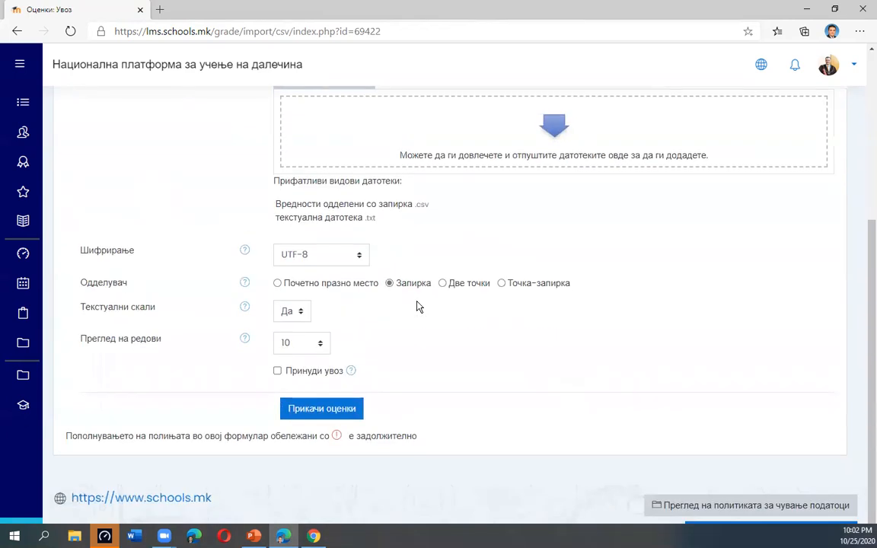
{"action": "scroll", "coordinate": [417, 306], "scroll_direction": "up", "scroll_amount": 3}
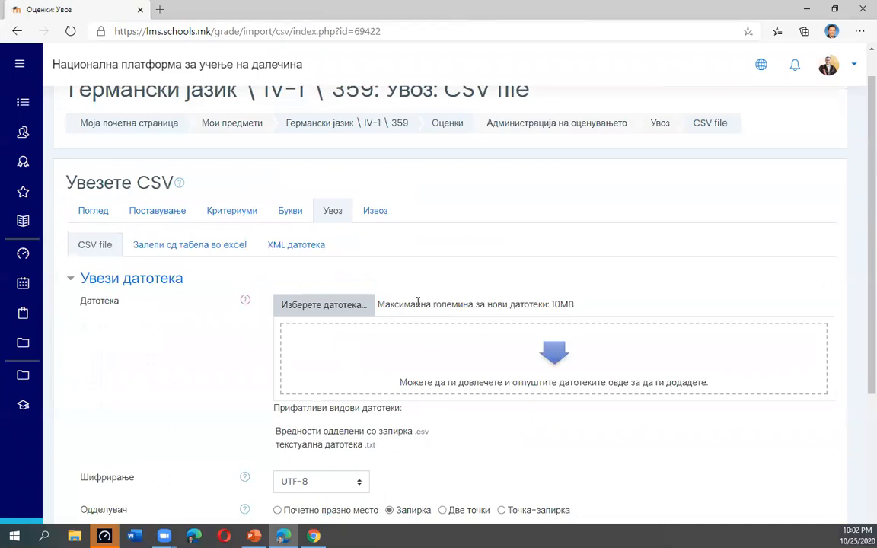